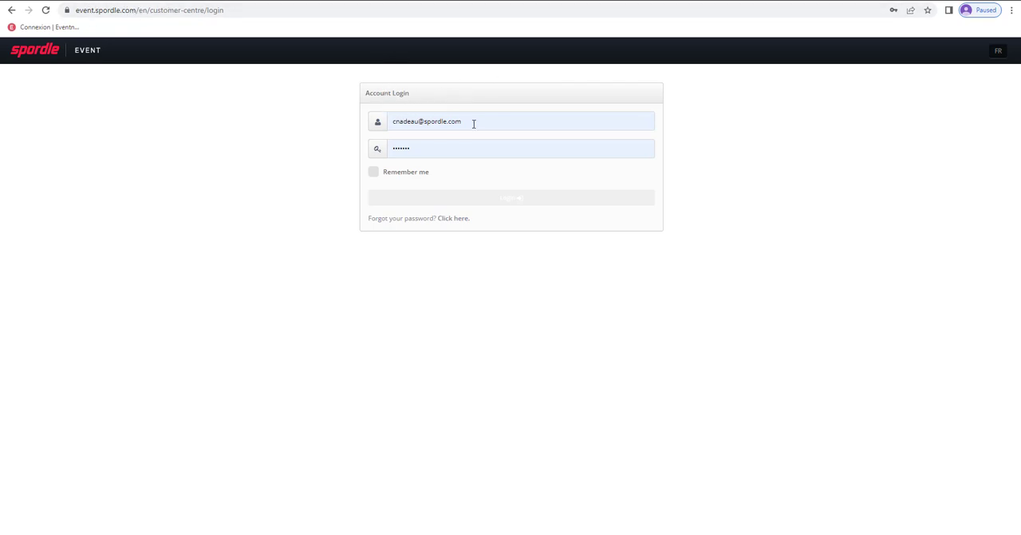
- Log in to the customer centre with the prefilled account credentials
click(512, 199)
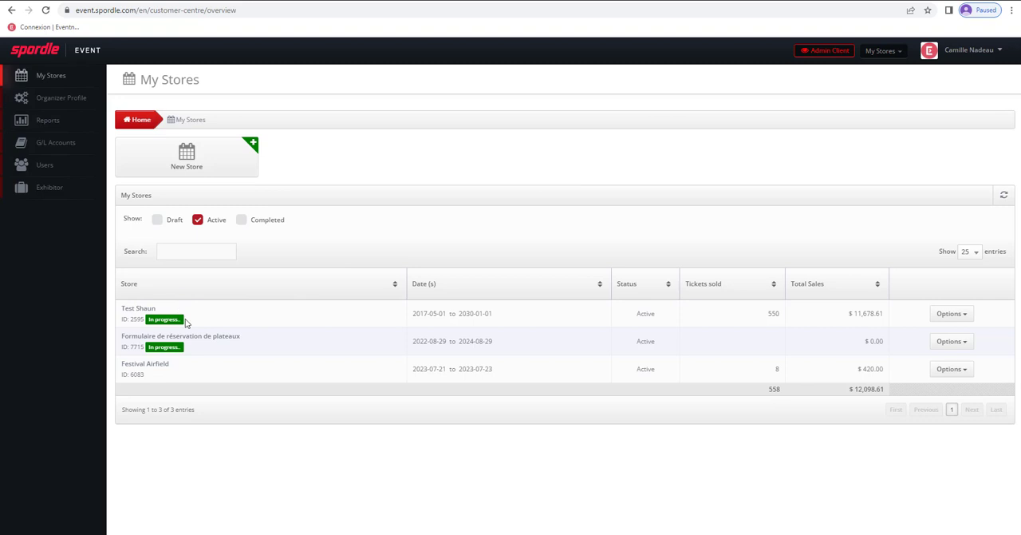
- Check the Completed filter of the store list and the options offered for the account
click(241, 221)
click(242, 220)
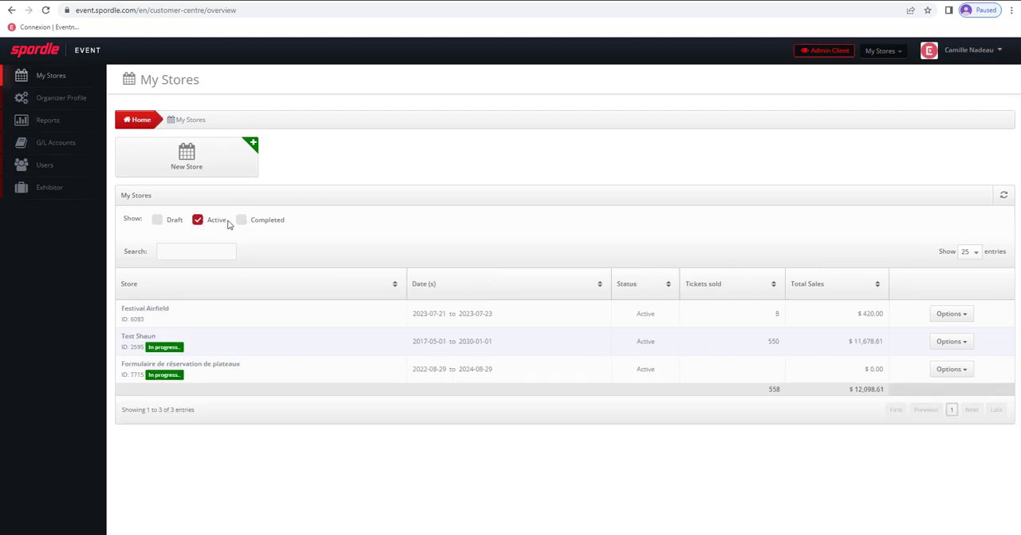
click(986, 52)
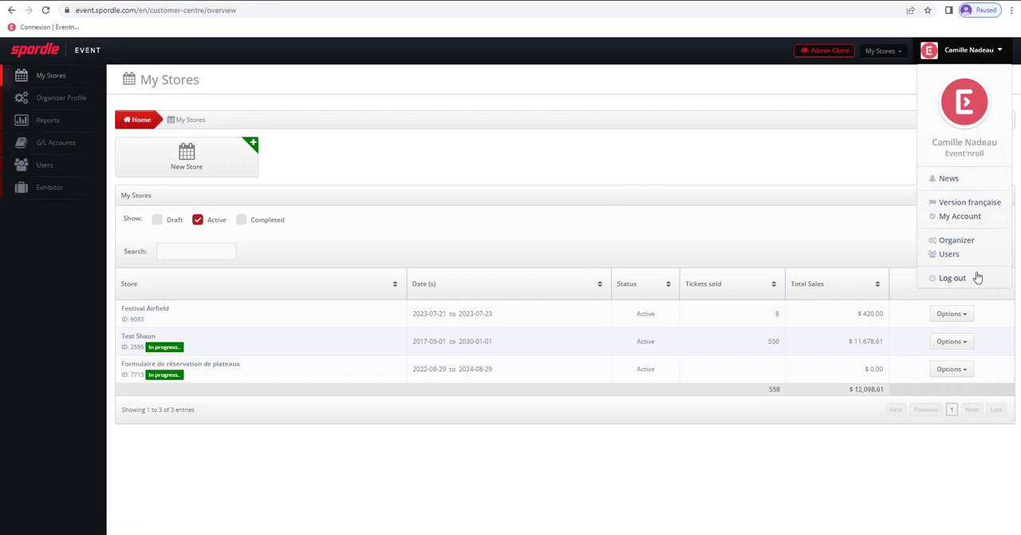
click(606, 176)
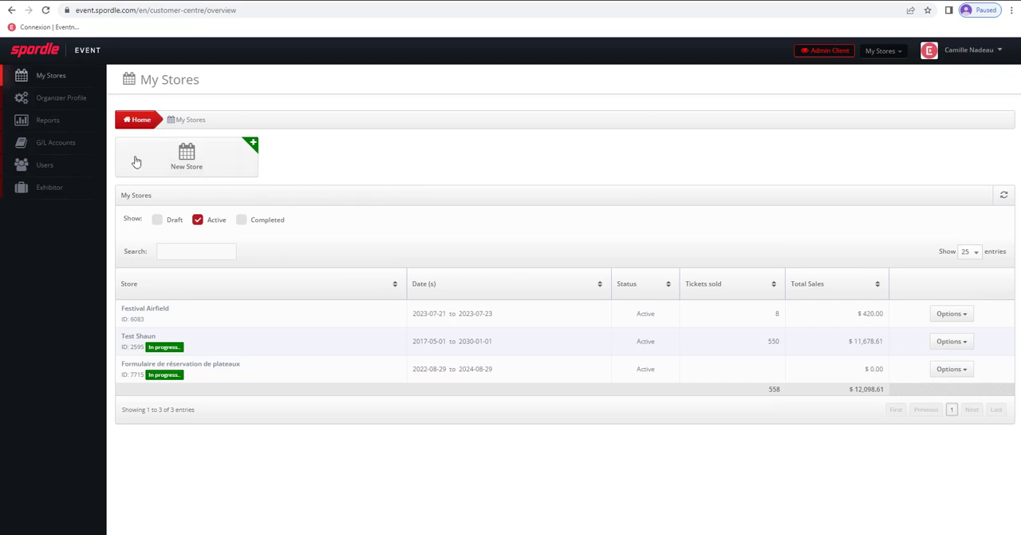
- Review the organizer profile's contact information, taxes, credit card statement details and bank information
click(71, 102)
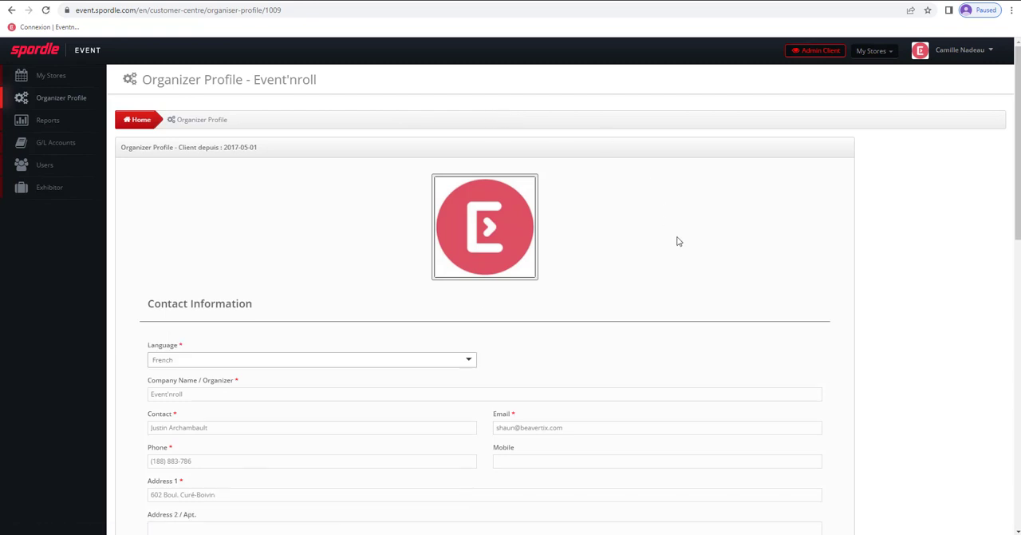
scroll(678, 241, down, 3)
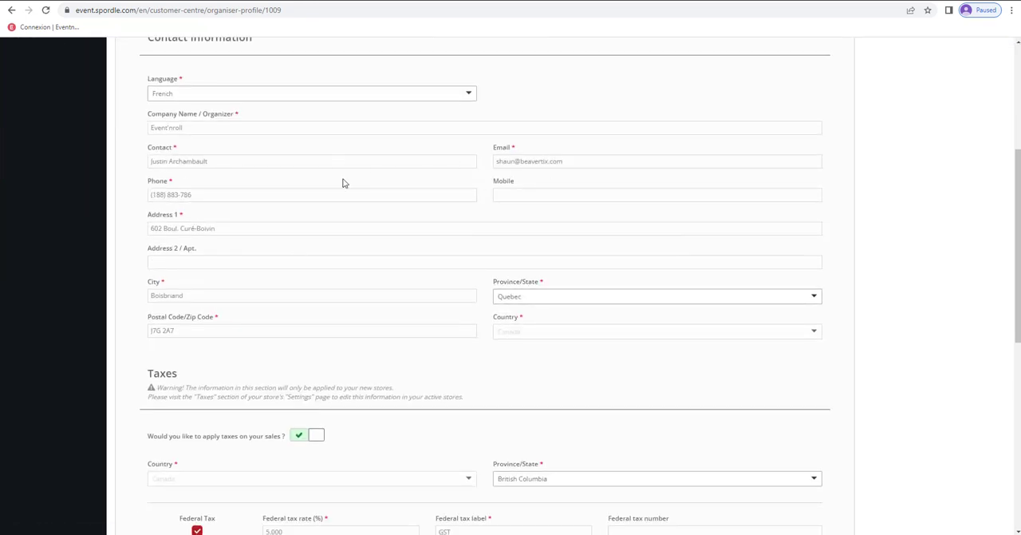
scroll(634, 257, down, 3)
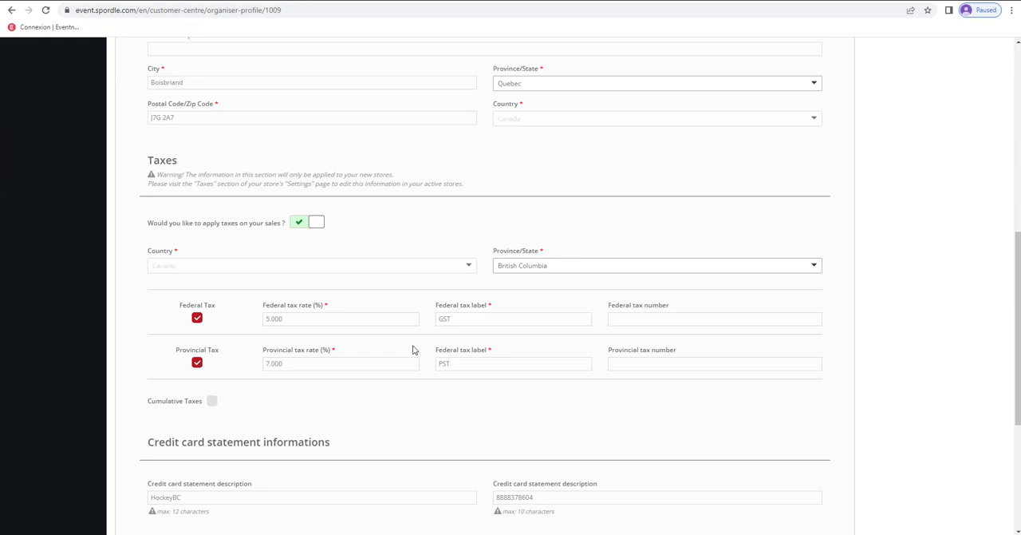
scroll(558, 286, down, 2)
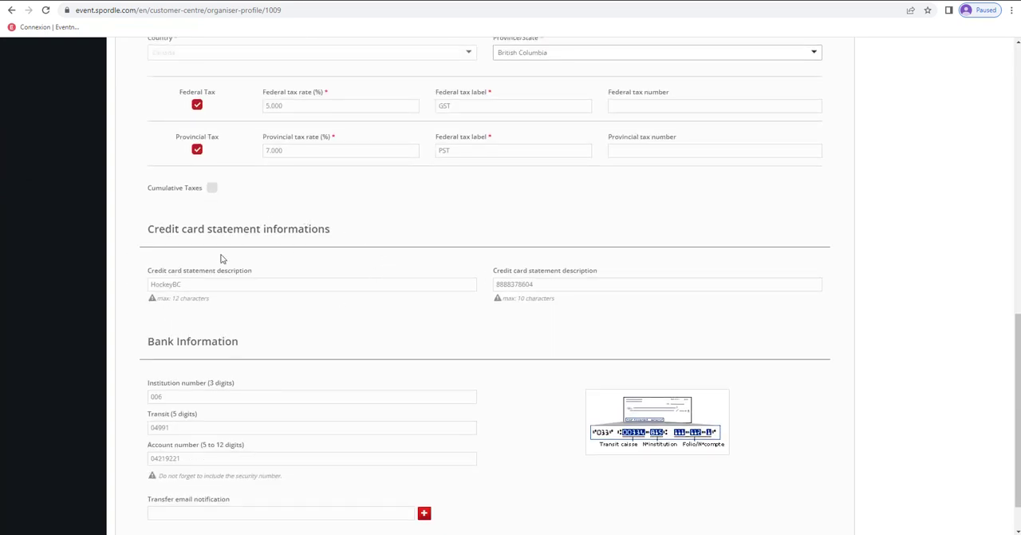
scroll(358, 289, down, 1)
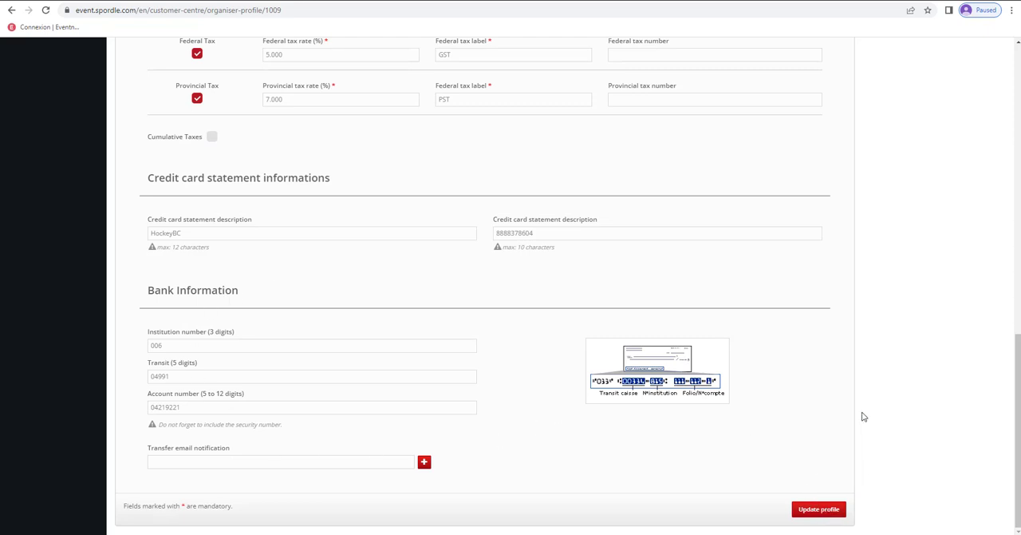
scroll(863, 416, up, 15)
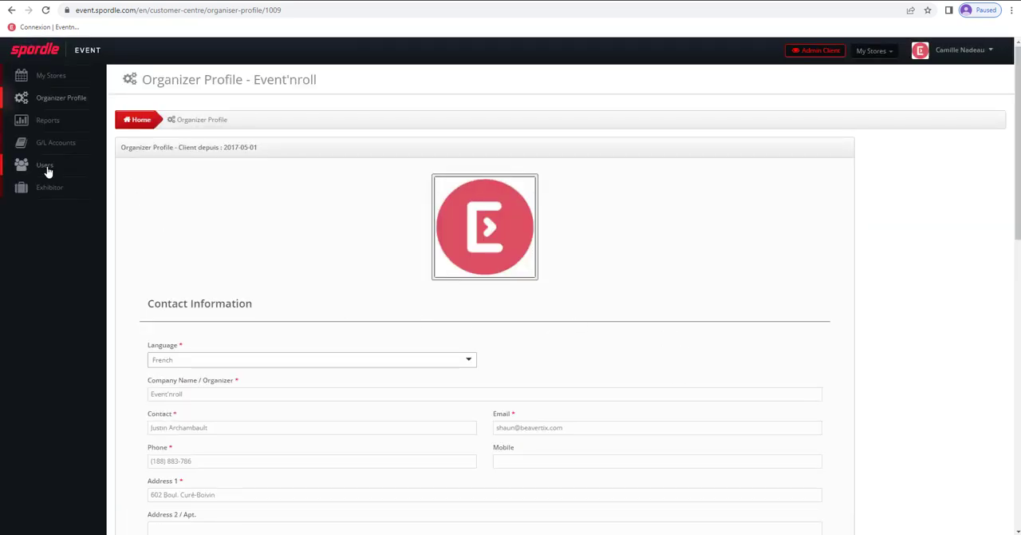
- Look at the list of users and the option for creating a new one in user management
click(44, 166)
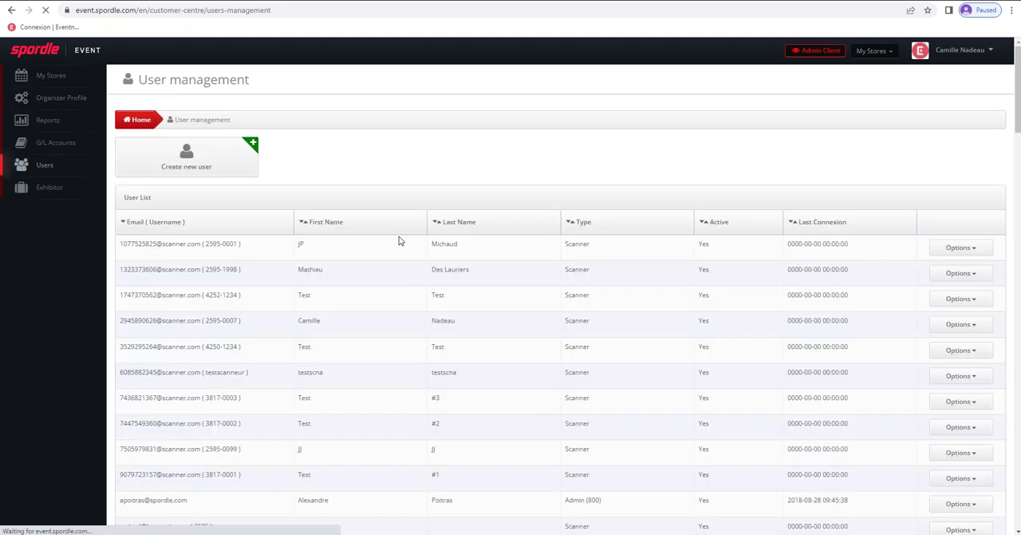
click(185, 157)
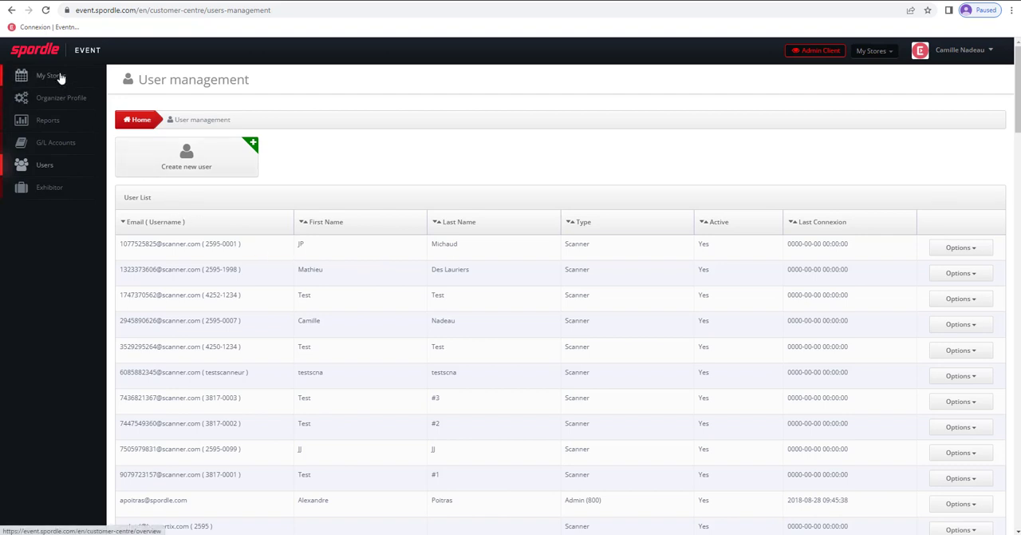
- Return to the list of stores and start a new store, showing its general information settings
click(60, 78)
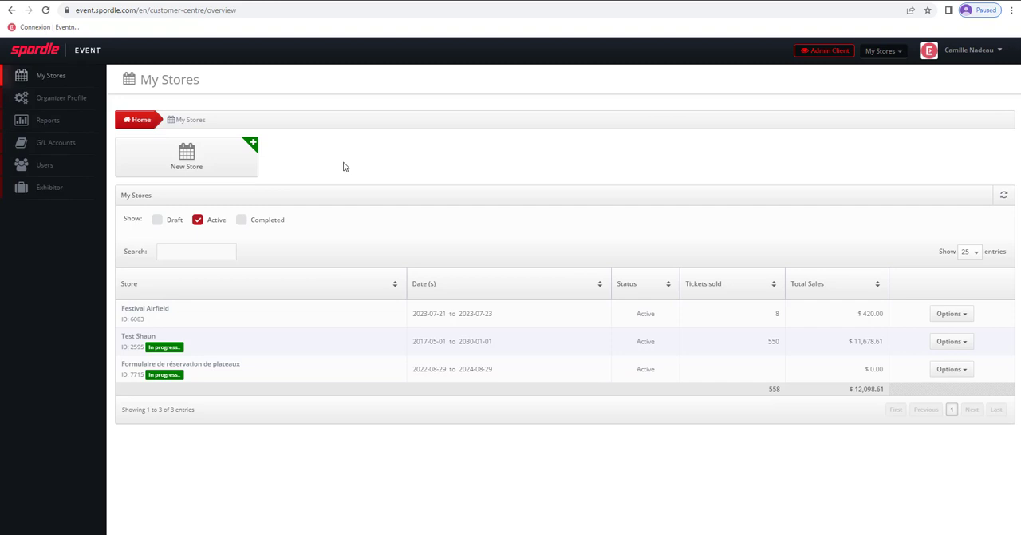
click(192, 160)
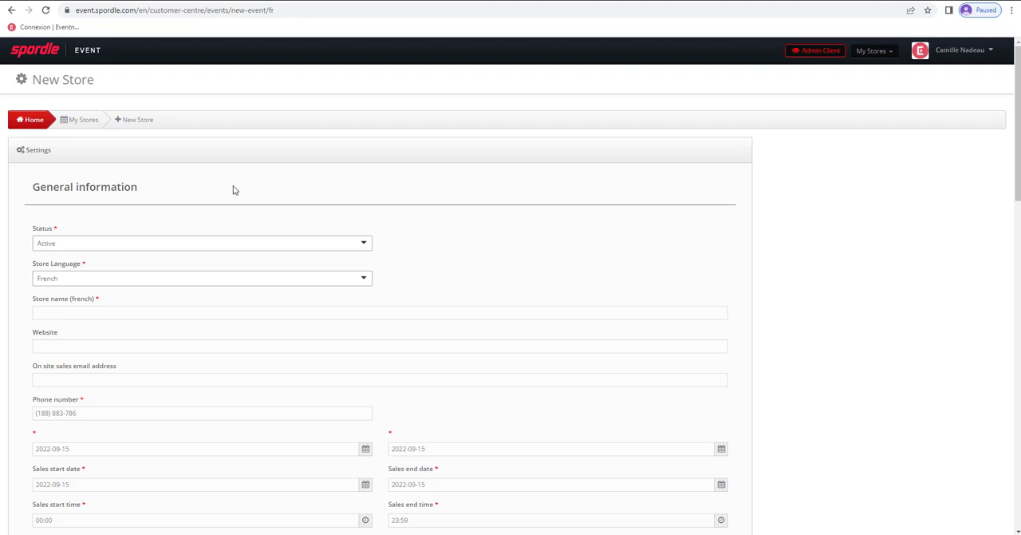
scroll(113, 224, down, 1)
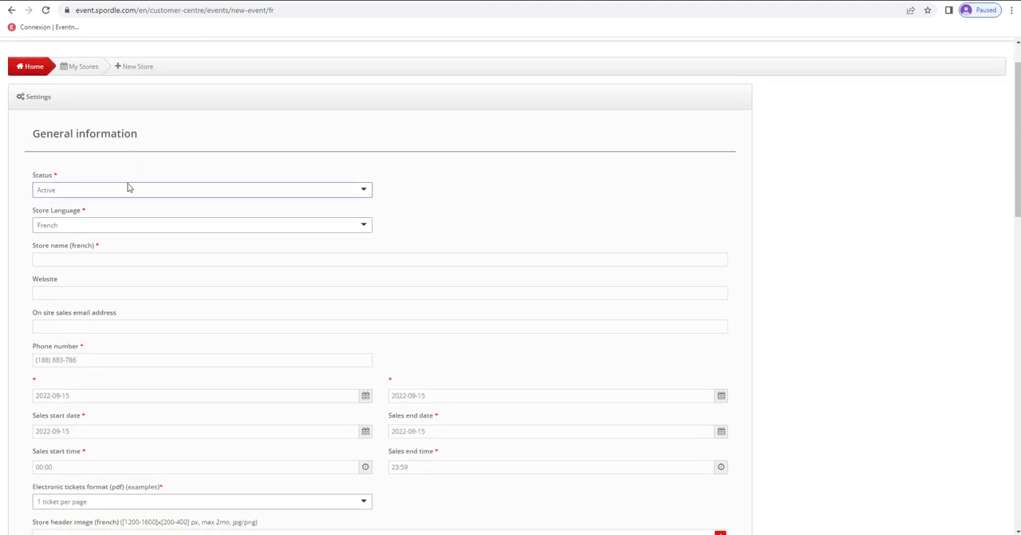
scroll(228, 139, down, 1)
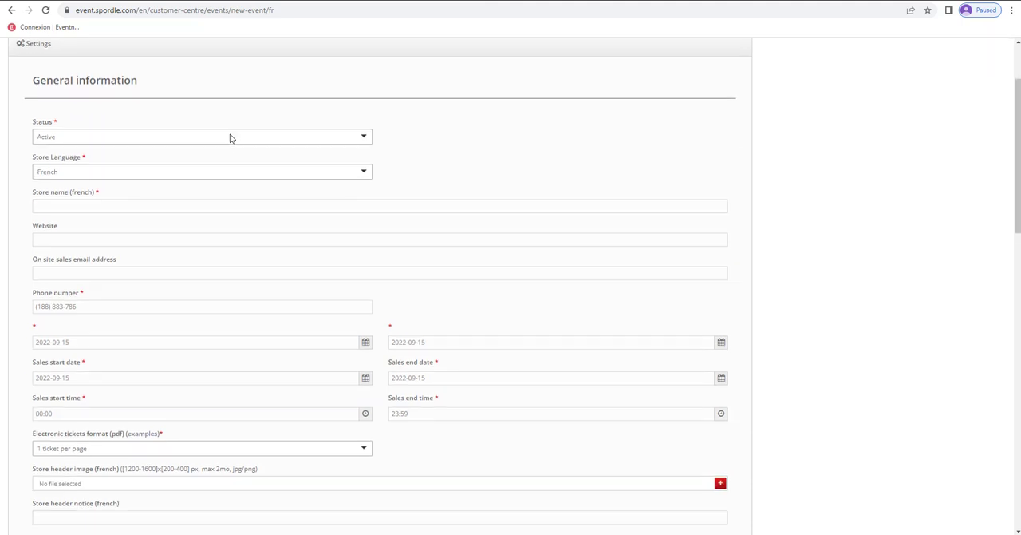
- Try the Bilingual (French/English) store language, and finally set the language to English
click(72, 174)
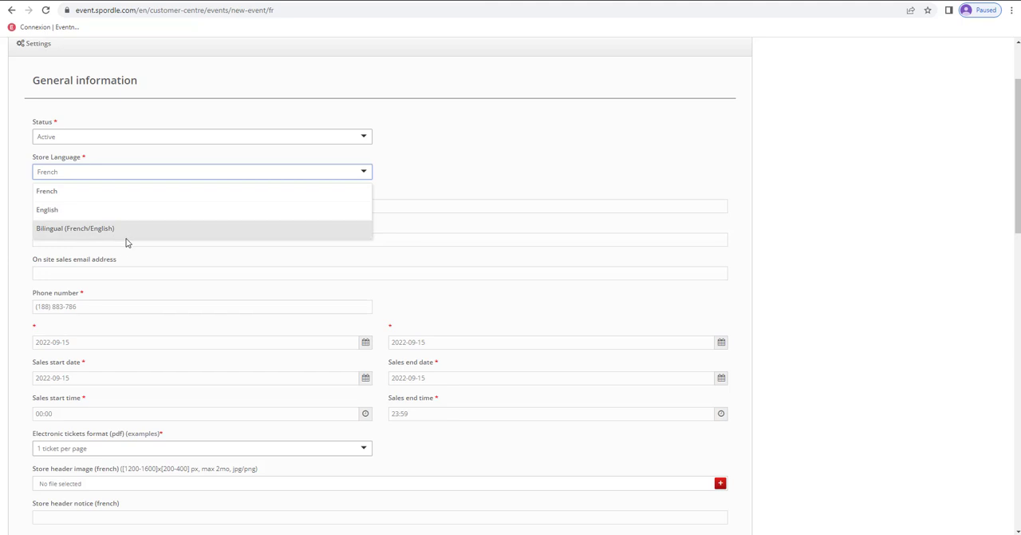
click(62, 231)
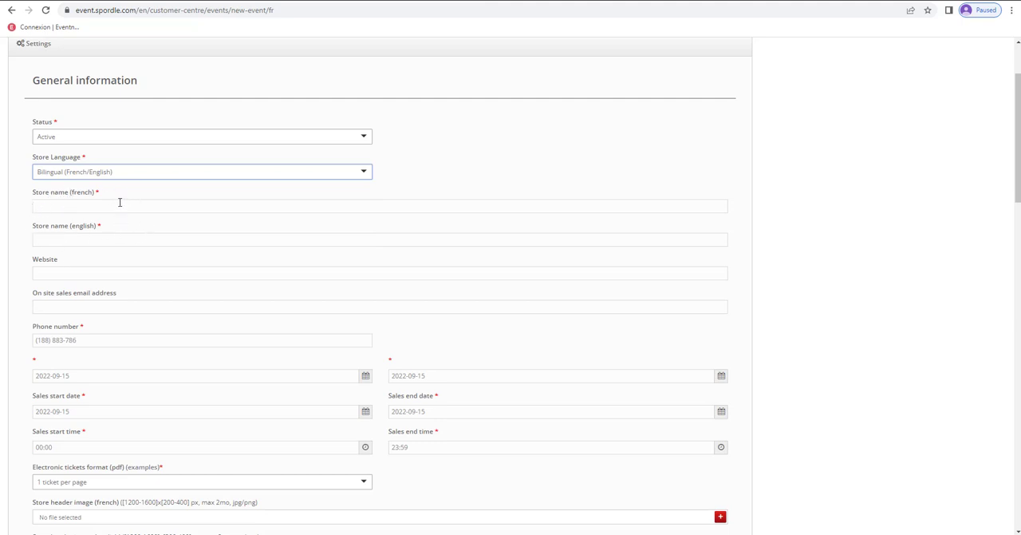
click(107, 171)
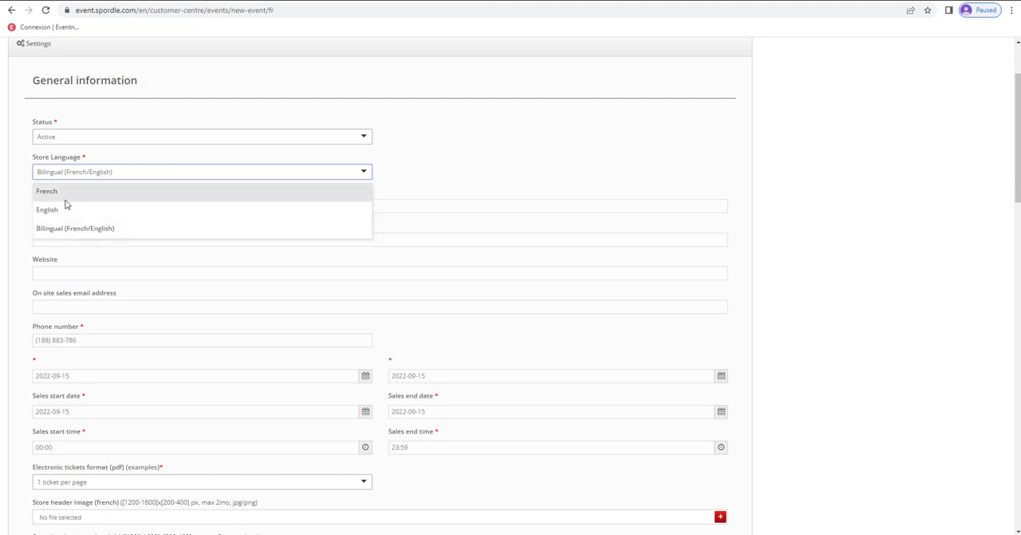
click(50, 209)
- Enter "2023 season" as the English store name
scroll(19, 196, down, 1)
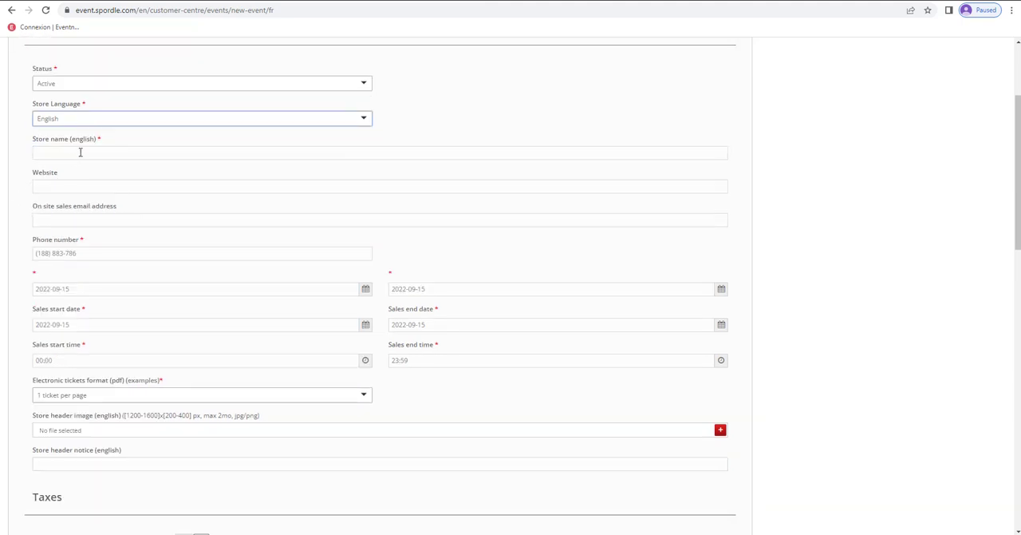
click(80, 153)
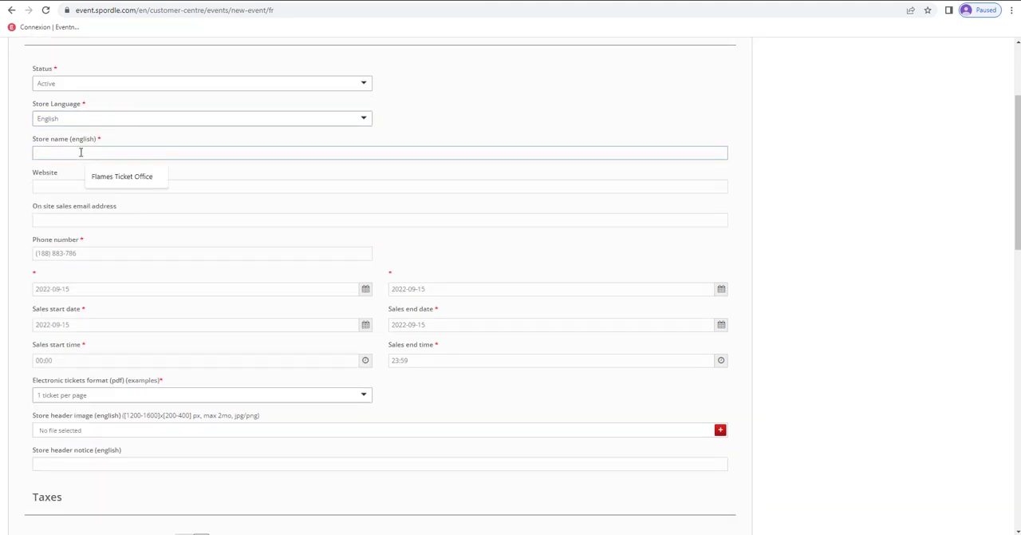
text(2023 season)
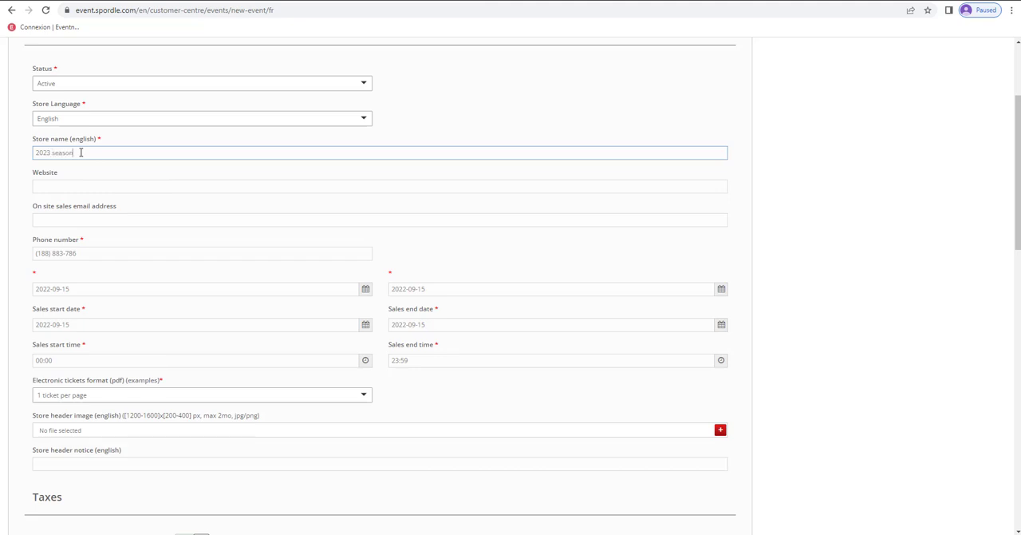
click(31, 178)
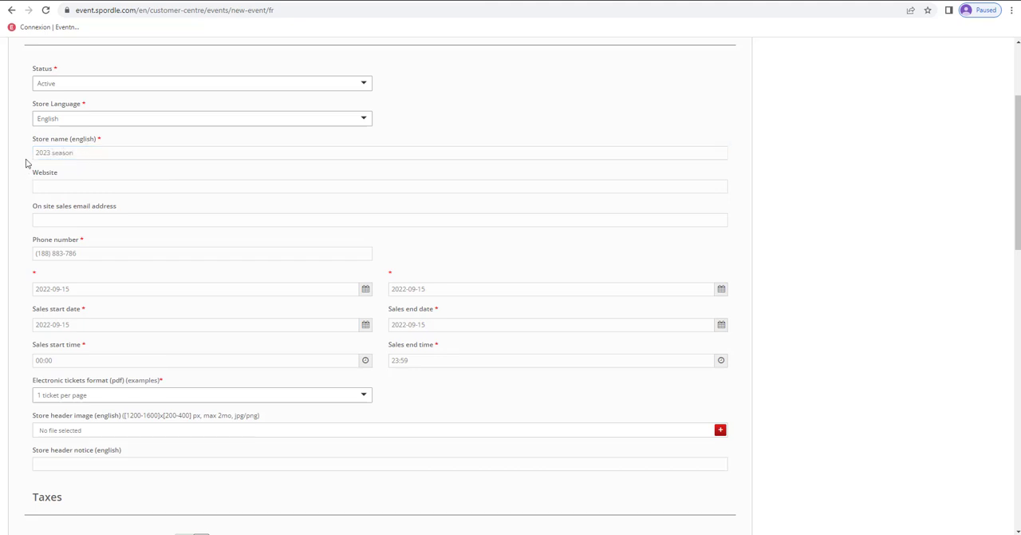
- Complete the store's phone number in the general information, leaving the website and on-site sales email empty
scroll(25, 163, down, 1)
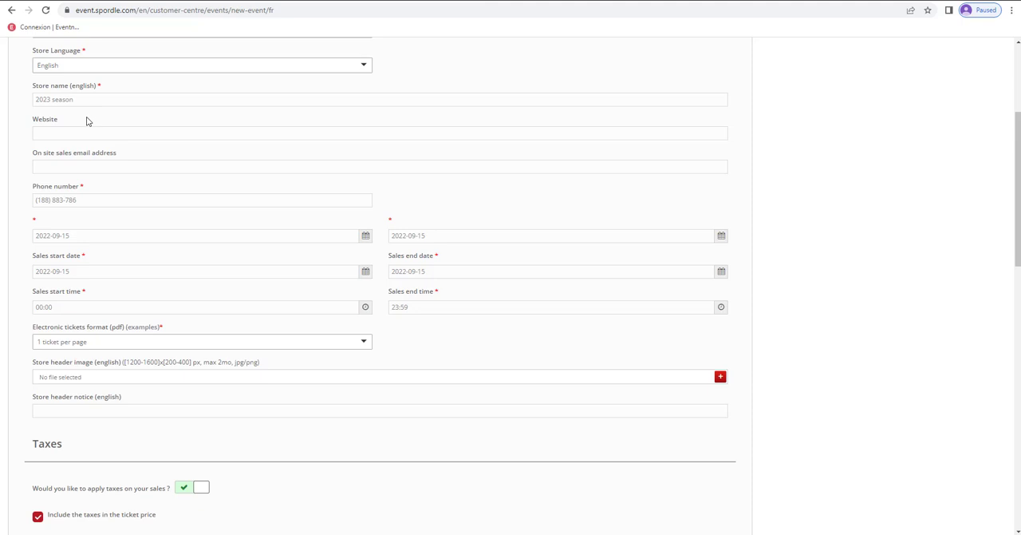
scroll(83, 127, down, 1)
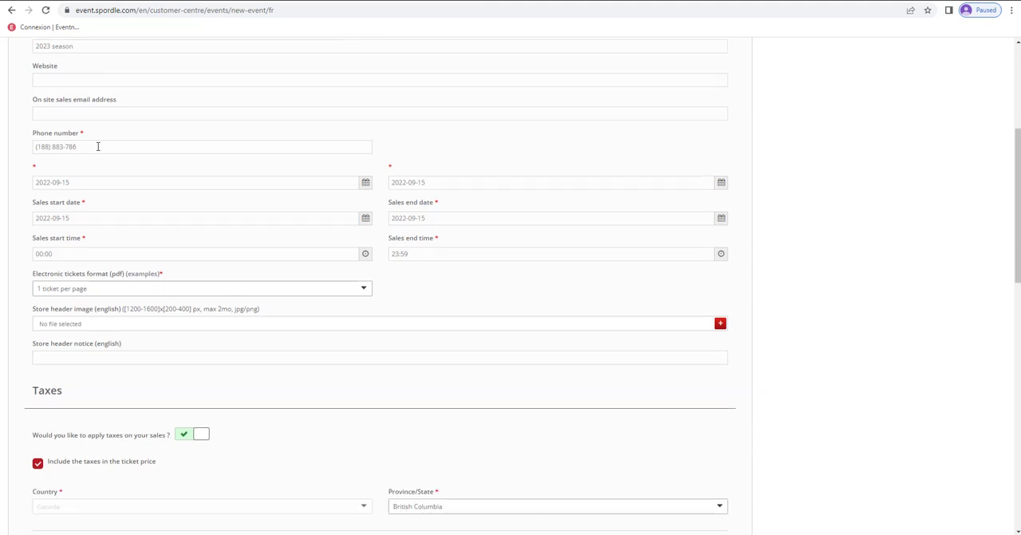
click(86, 146)
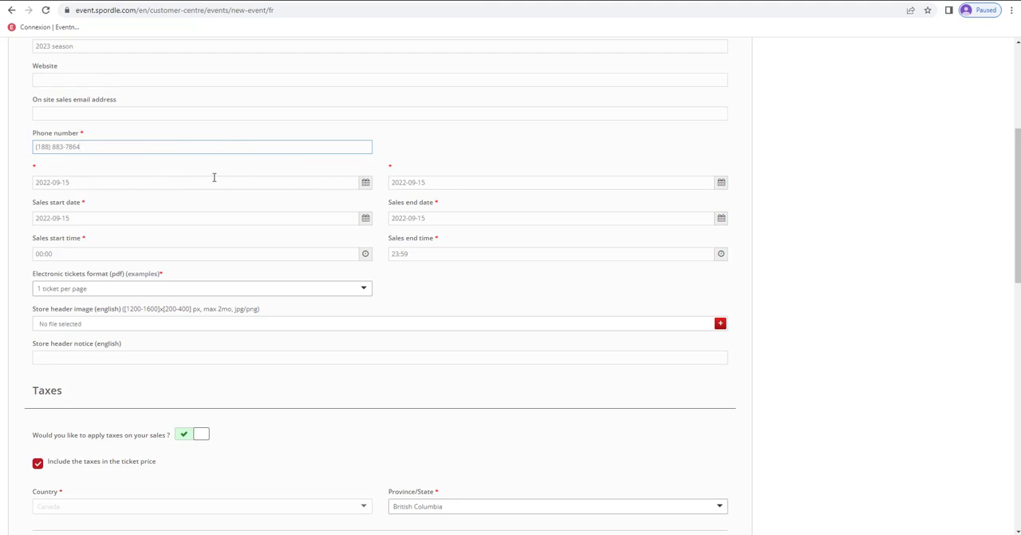
- Set the store's start date to 2023-01-01
click(80, 182)
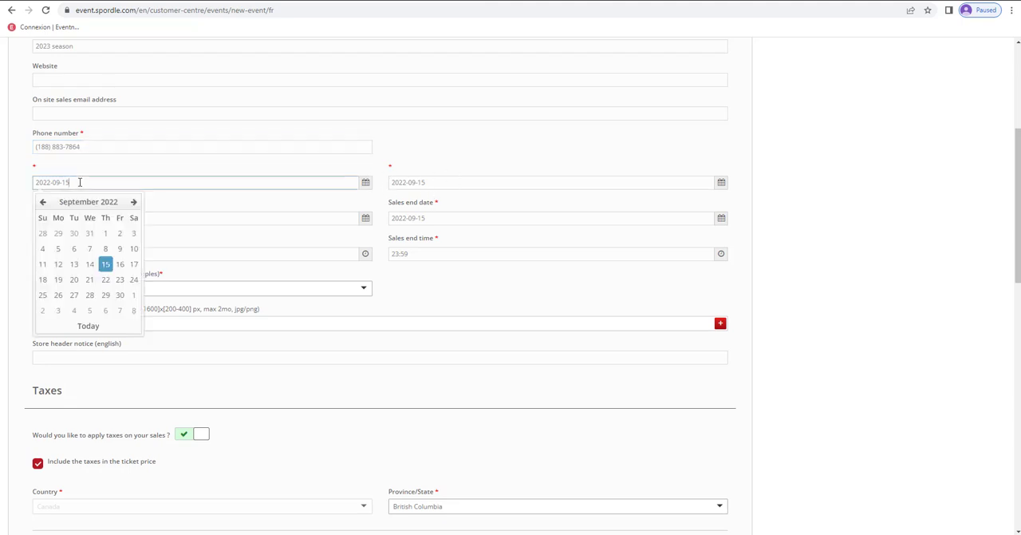
click(107, 202)
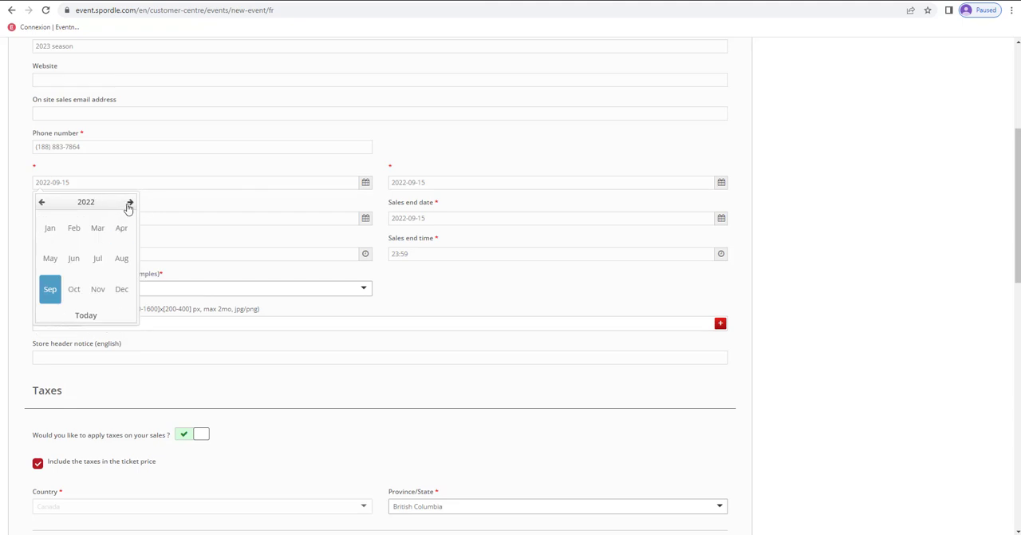
click(131, 202)
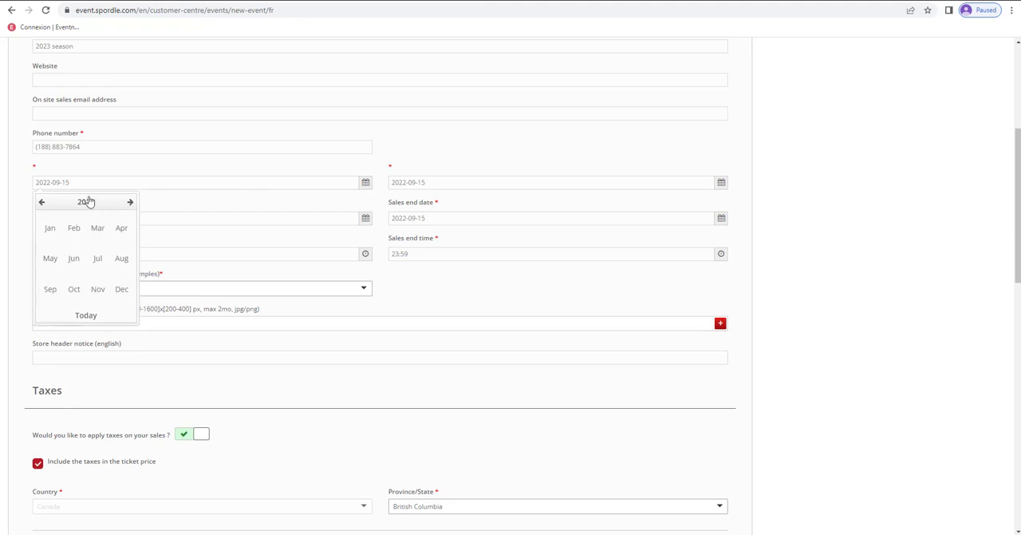
click(48, 228)
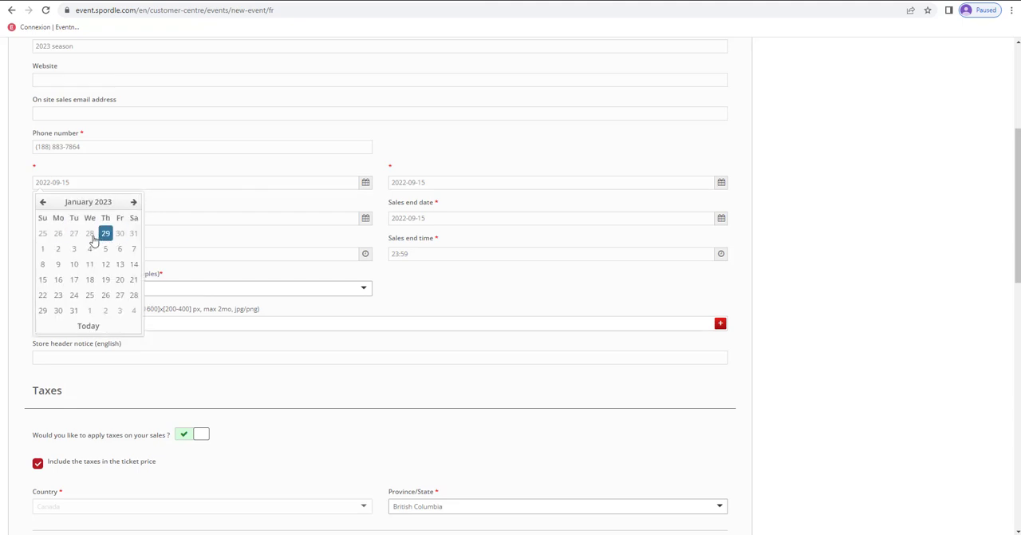
click(43, 248)
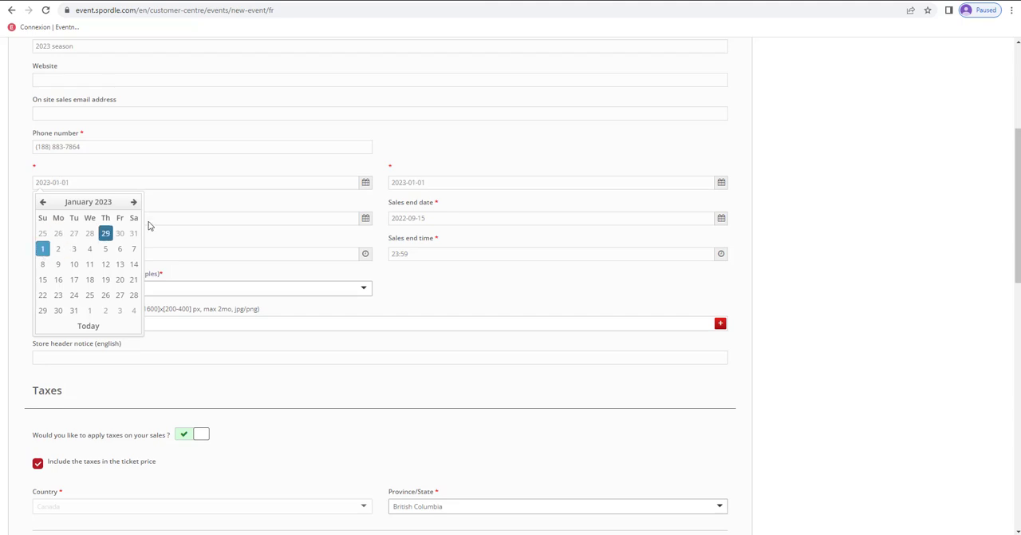
- Set the store's end date to 2023-05-26
click(432, 185)
click(467, 201)
click(485, 204)
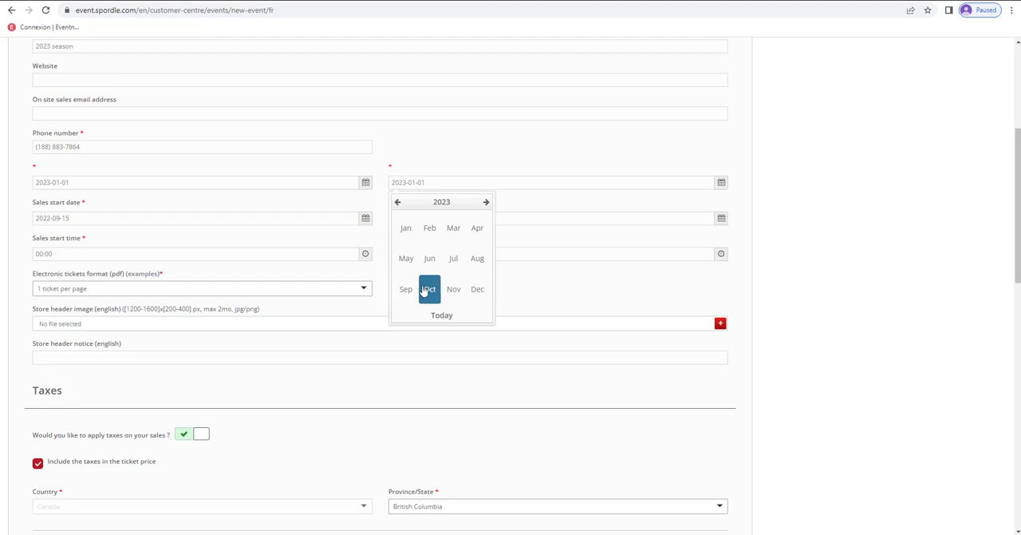
click(406, 259)
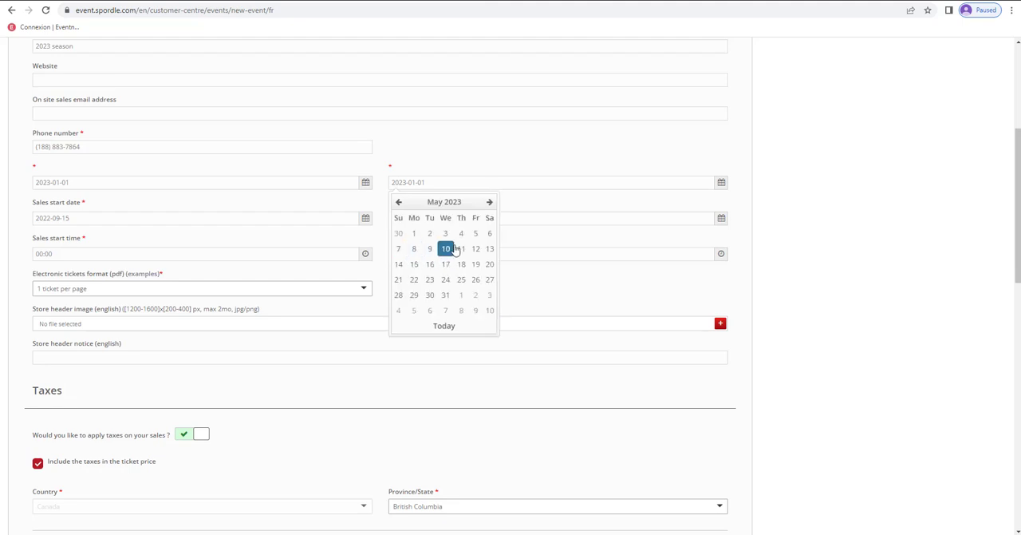
click(475, 279)
click(471, 171)
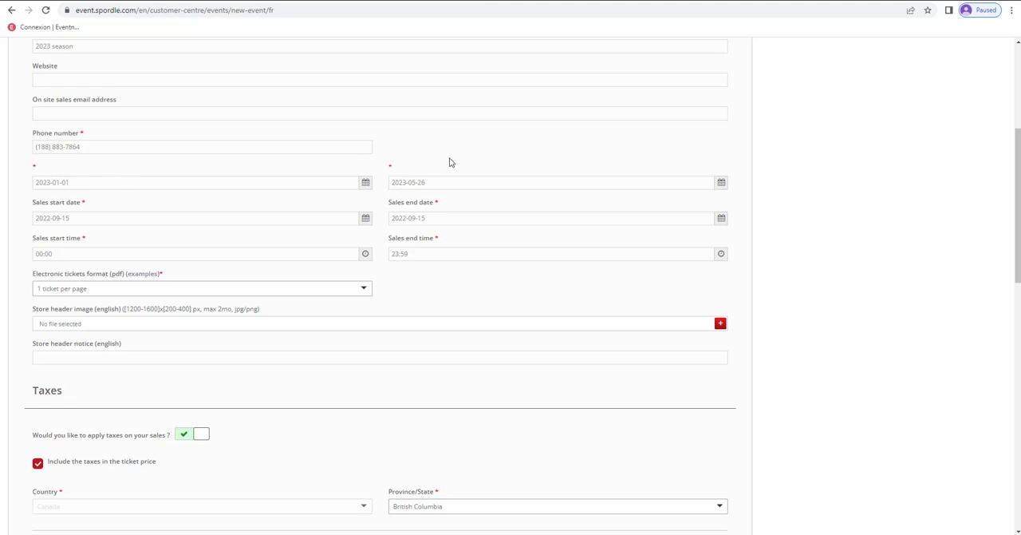
scroll(447, 161, down, 1)
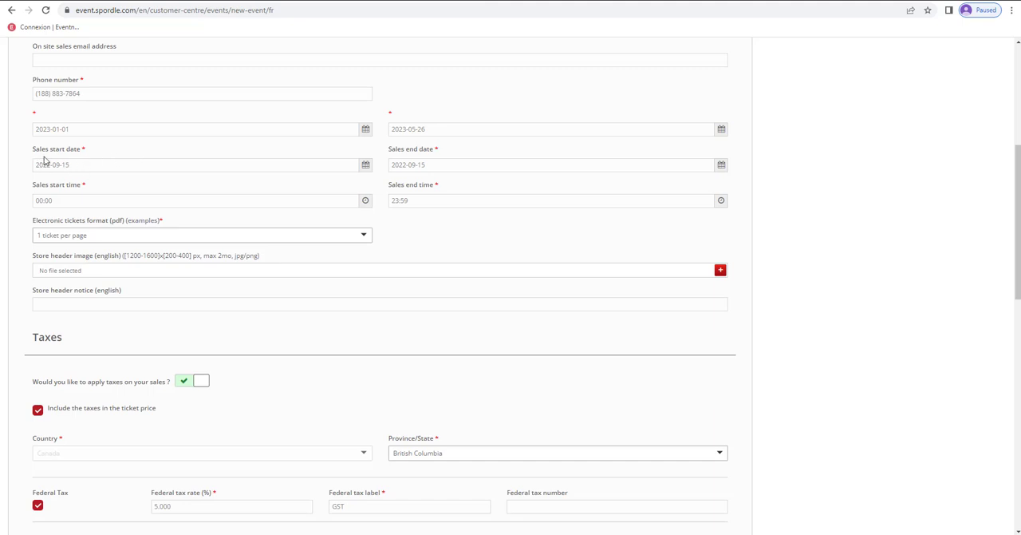
click(431, 162)
click(126, 164)
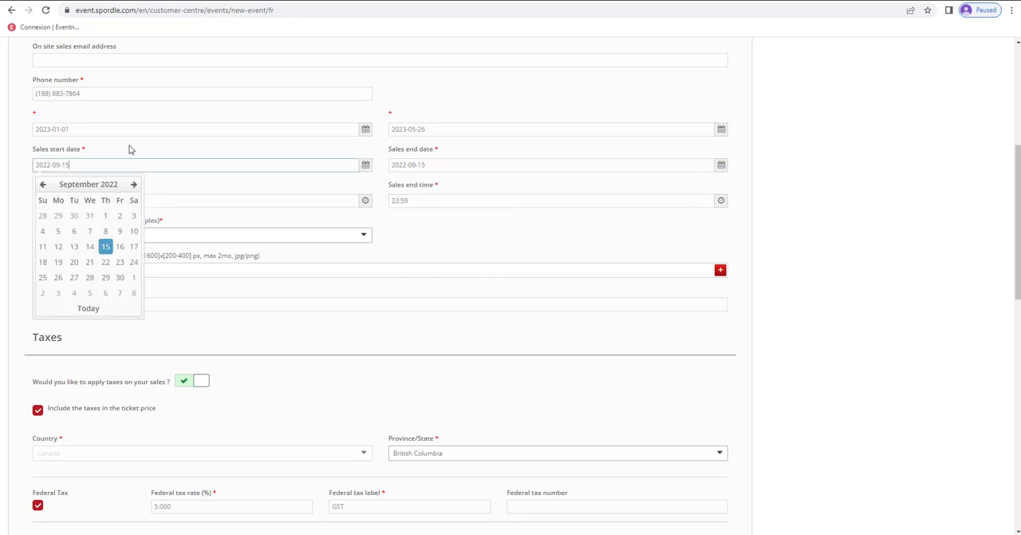
click(131, 149)
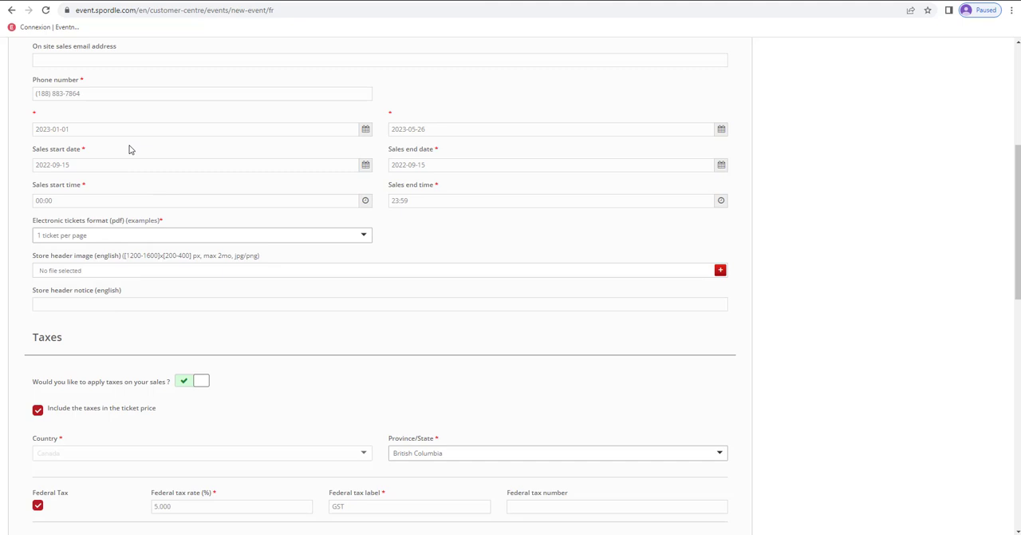
- Set the sales end date to 2023-05-26
click(429, 164)
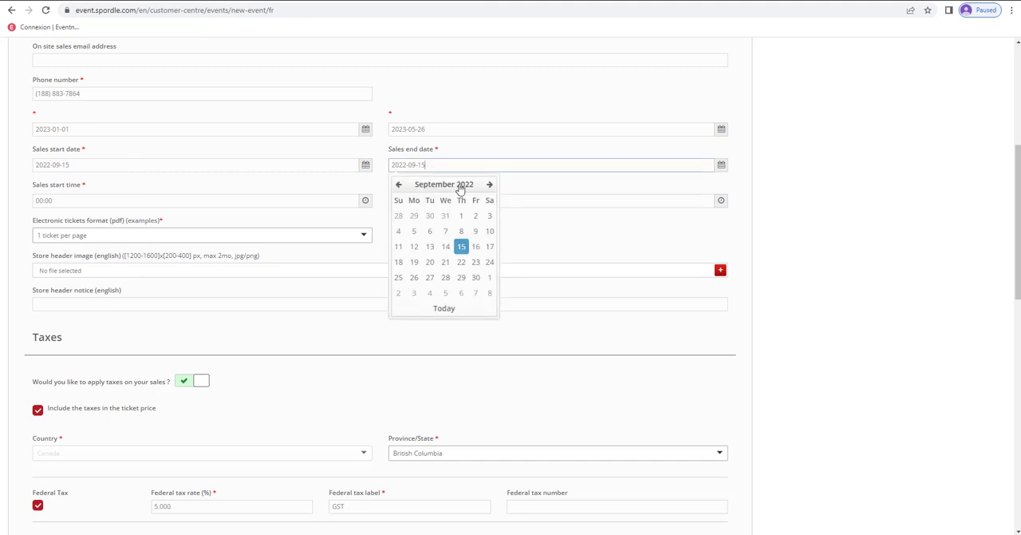
click(460, 186)
click(486, 185)
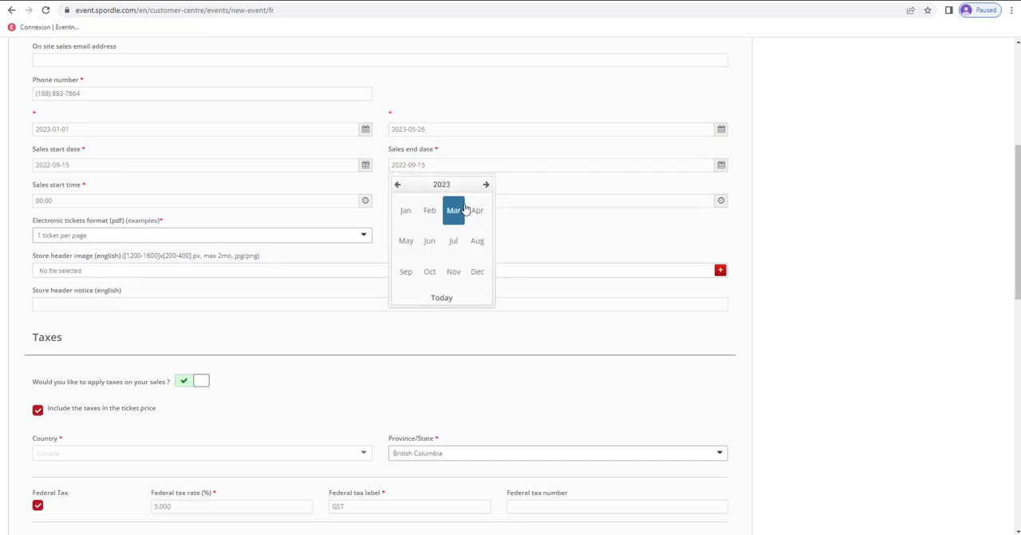
click(406, 211)
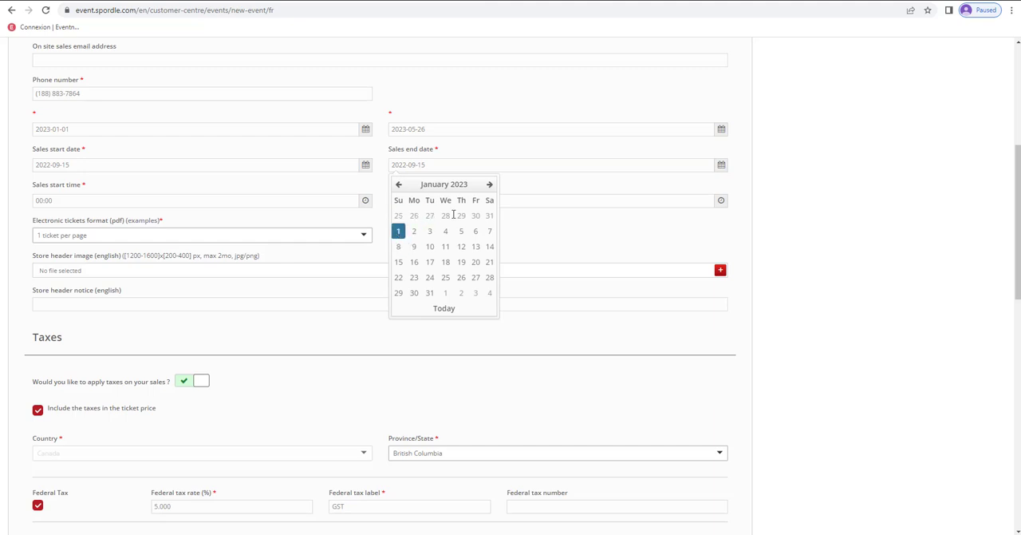
click(490, 185)
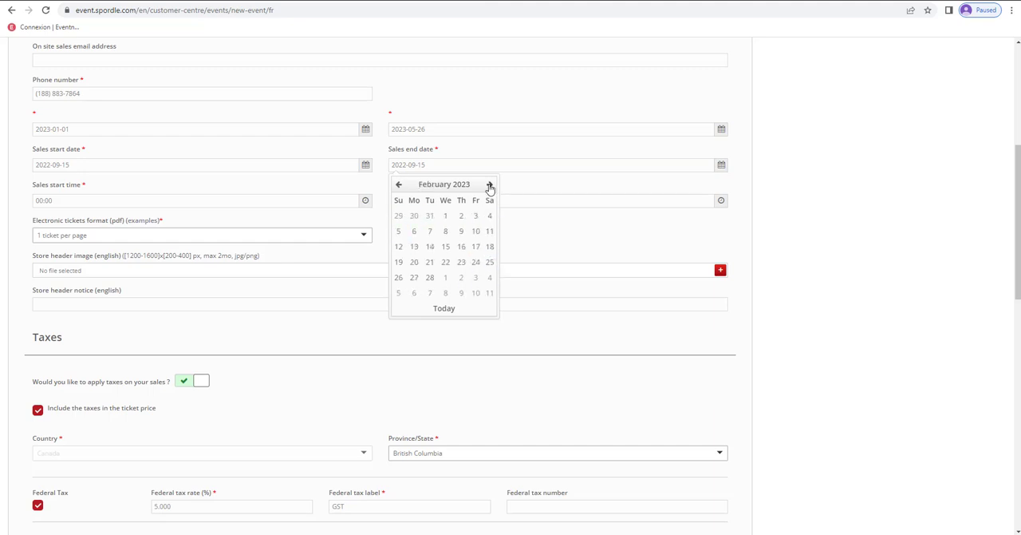
click(490, 185)
click(491, 186)
click(490, 186)
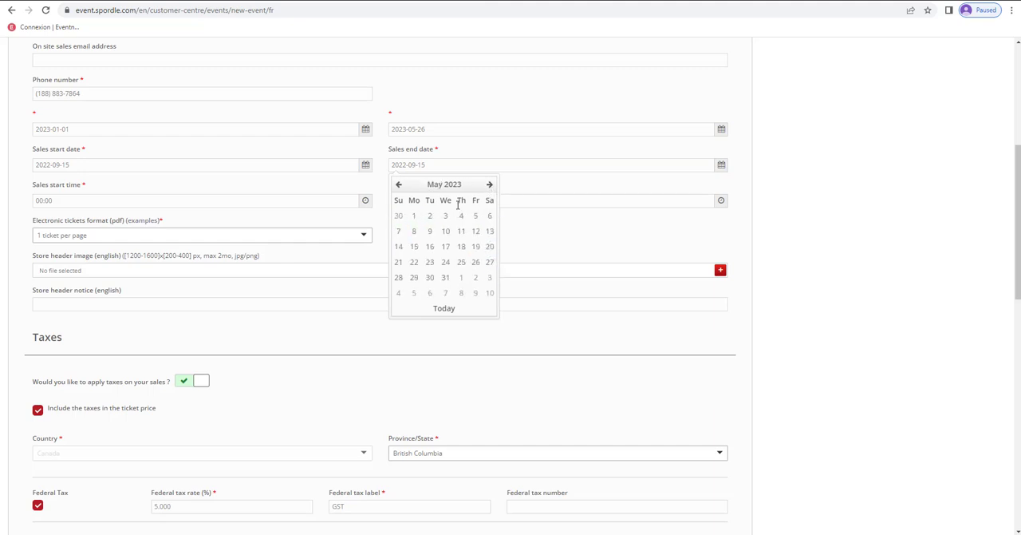
click(477, 263)
click(543, 227)
- Upload the Banner image from the desktop's Spordle Event folder as the English store header image
scroll(434, 200, down, 1)
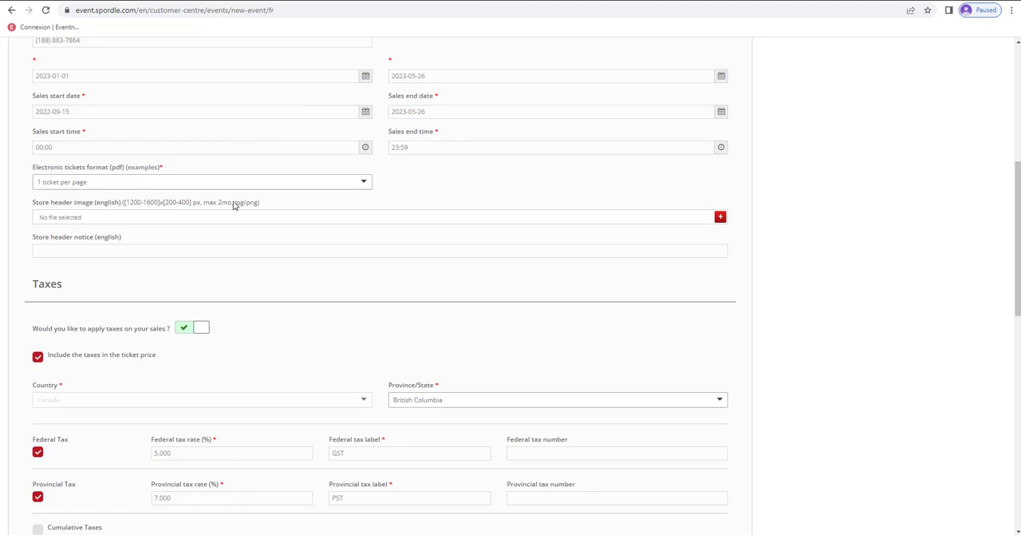
drag(125, 205, 258, 204)
click(283, 204)
click(230, 220)
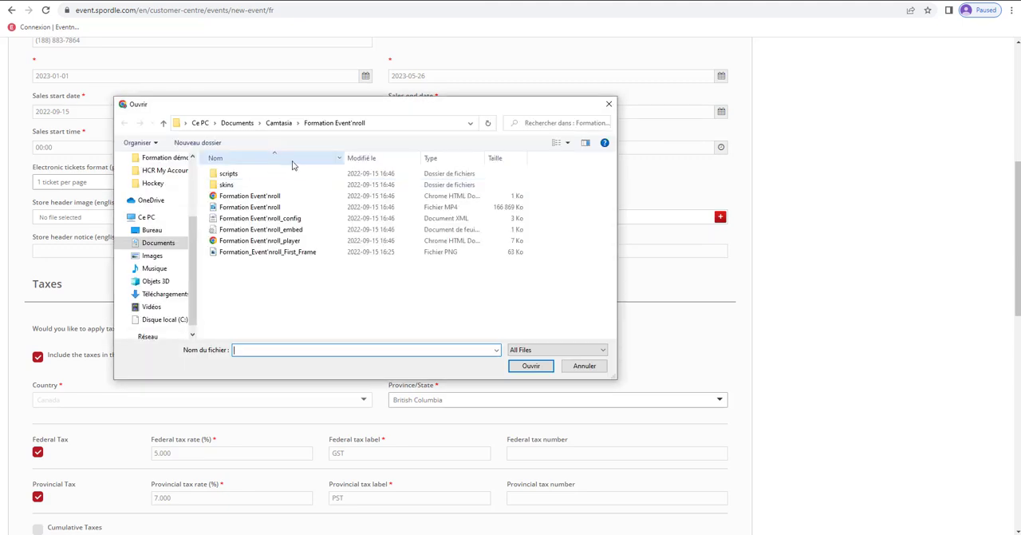
scroll(159, 192, up, 3)
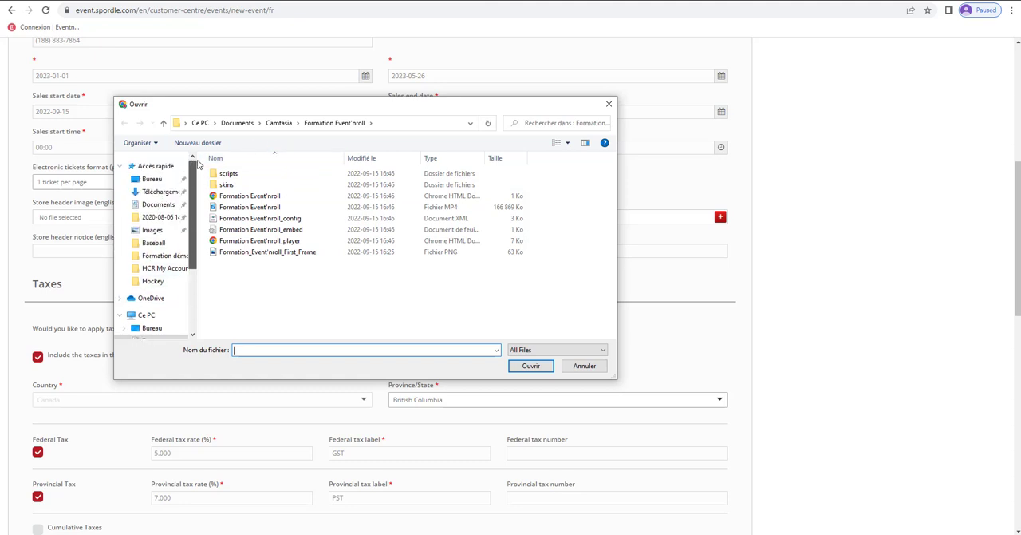
click(152, 179)
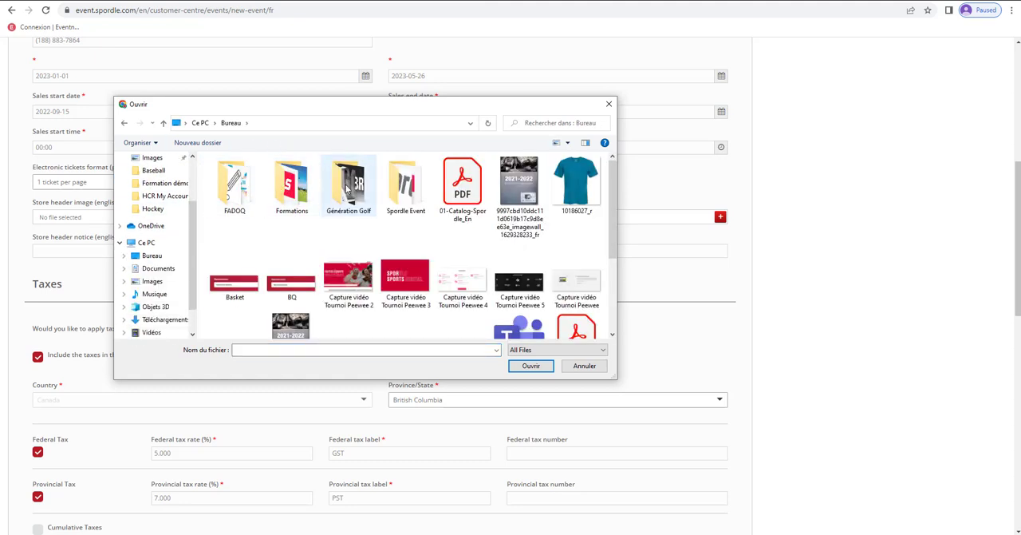
double_click(407, 190)
click(231, 187)
double_click(231, 187)
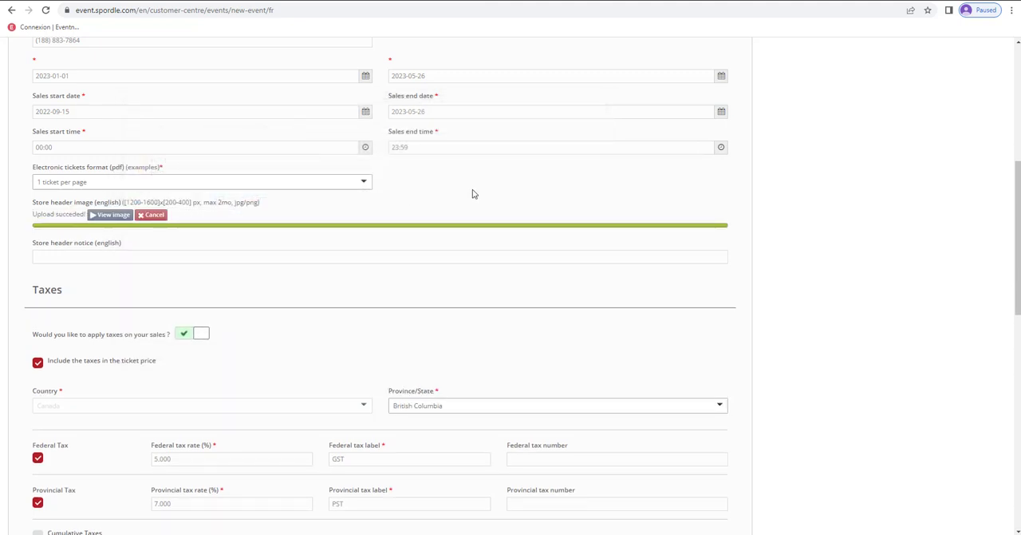
- Enter "Header" as the English store header notice
scroll(473, 194, down, 1)
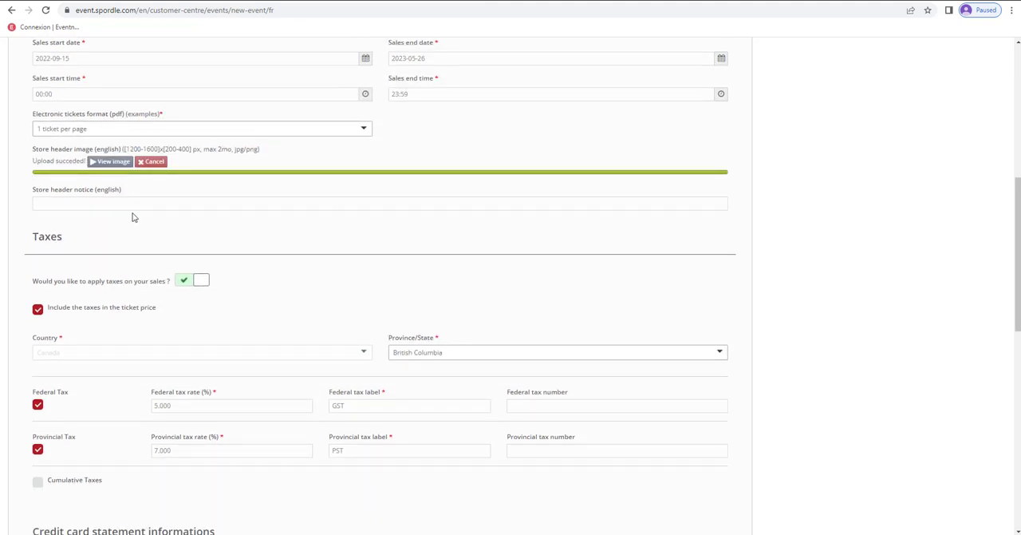
click(98, 203)
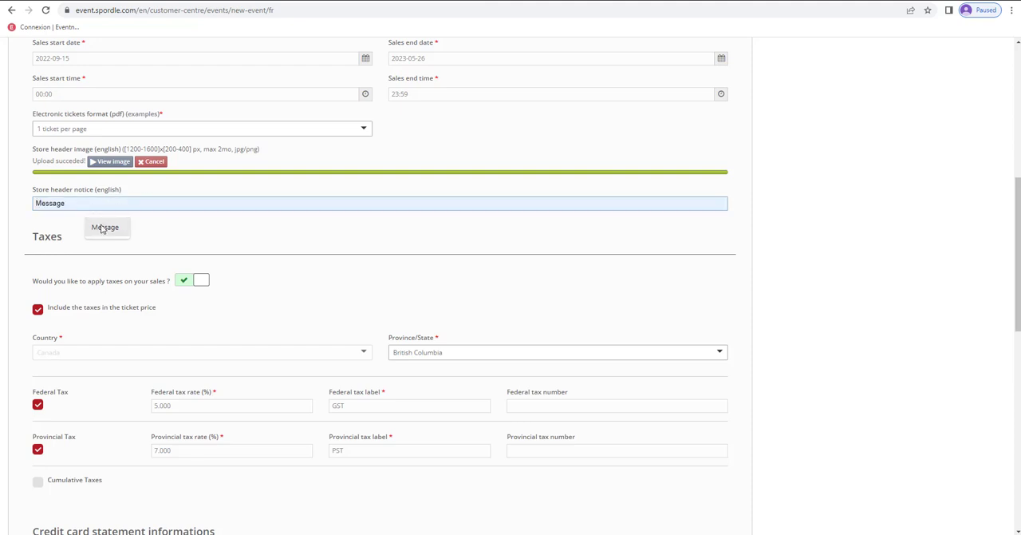
text(Header)
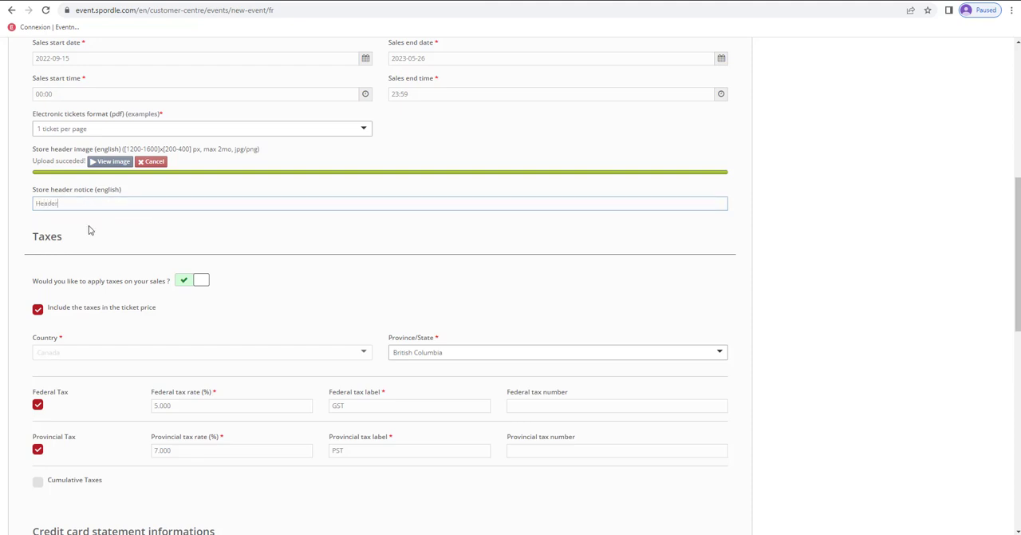
click(90, 231)
- Switch the application of taxes on sales off and back on
scroll(193, 217, down, 3)
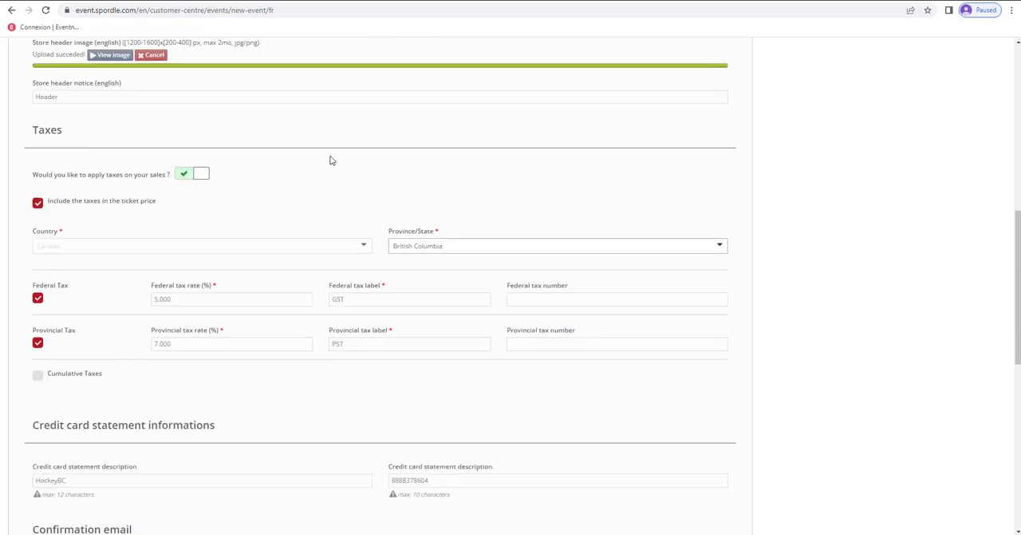
scroll(288, 164, down, 1)
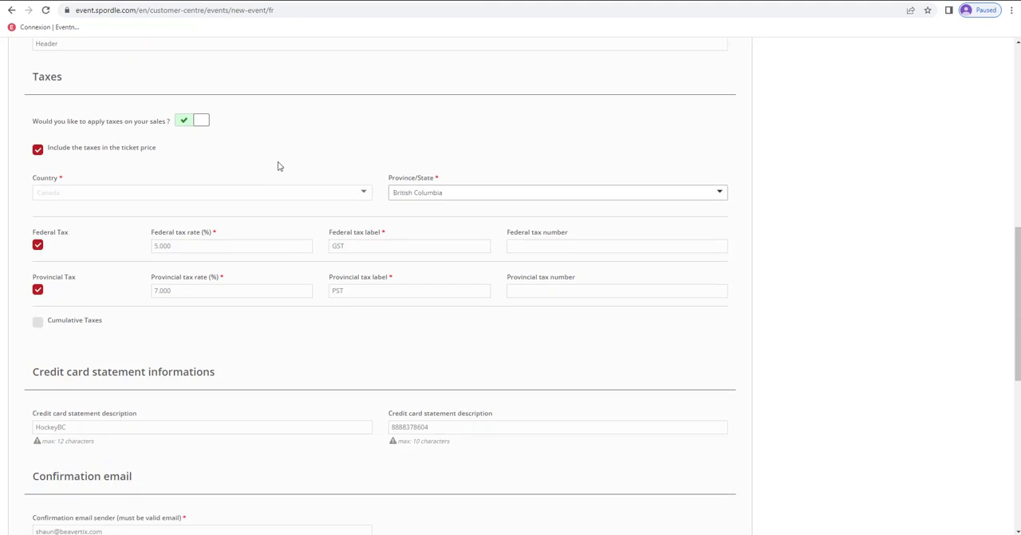
click(192, 124)
click(191, 123)
- Enter "Hockey" as the confirmation email sender name
scroll(332, 155, down, 4)
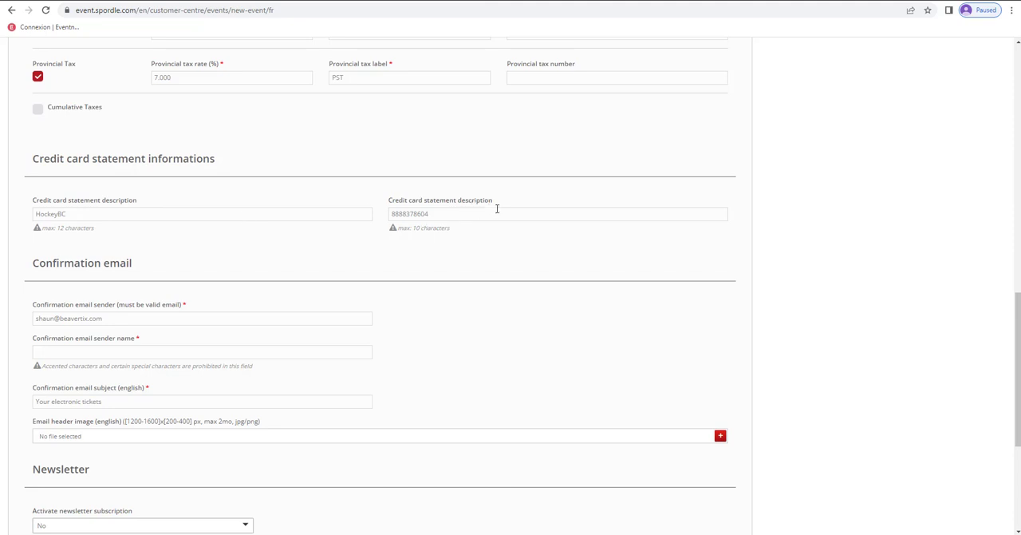
scroll(217, 241, down, 1)
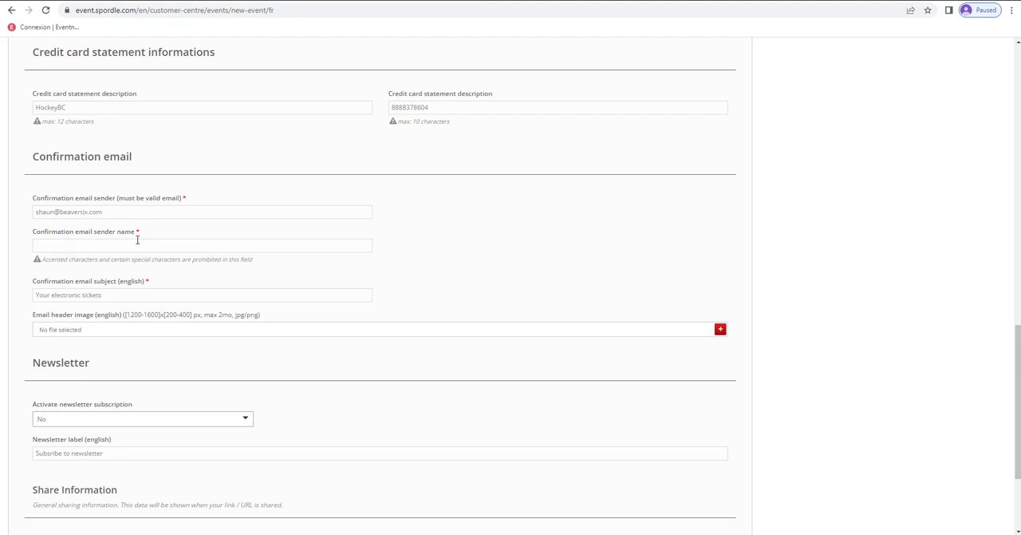
click(112, 244)
text(Hockey)
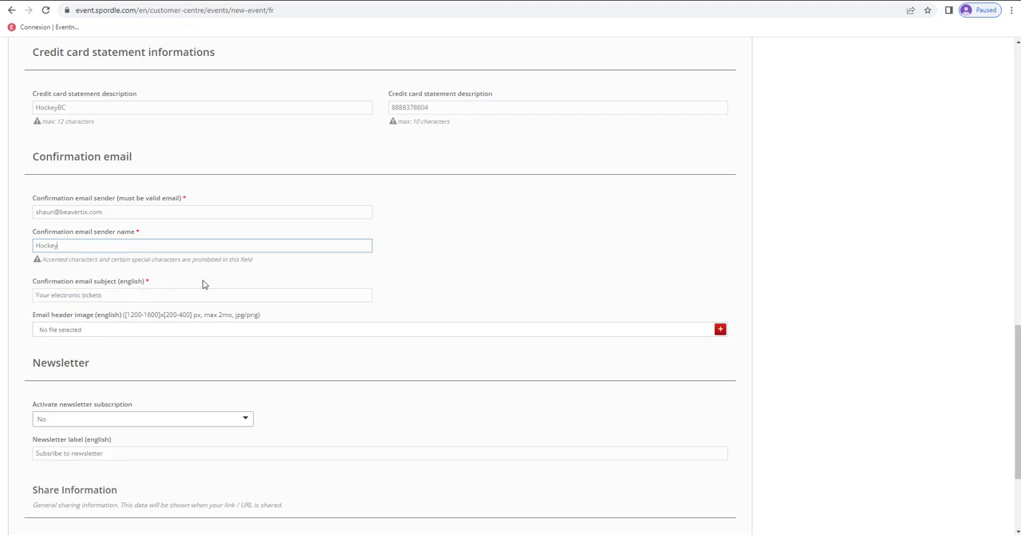
- Upload the Banner image as the English header image of the confirmation email
scroll(67, 271, down, 1)
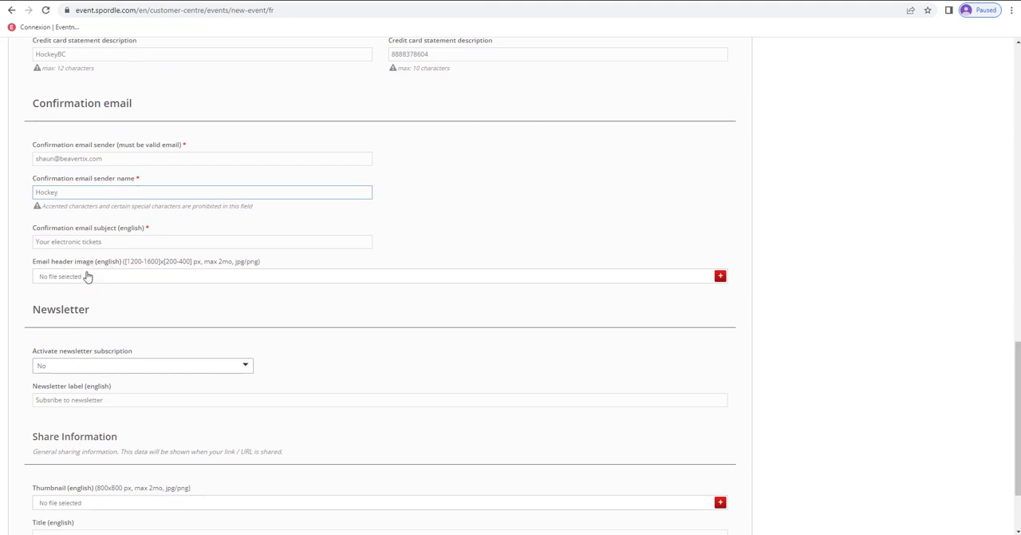
click(92, 277)
click(106, 277)
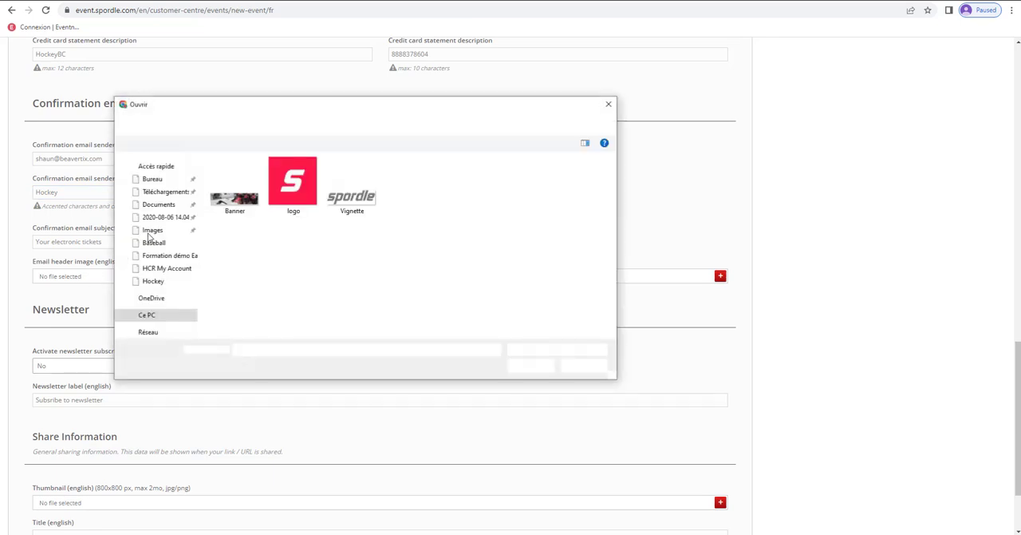
double_click(228, 180)
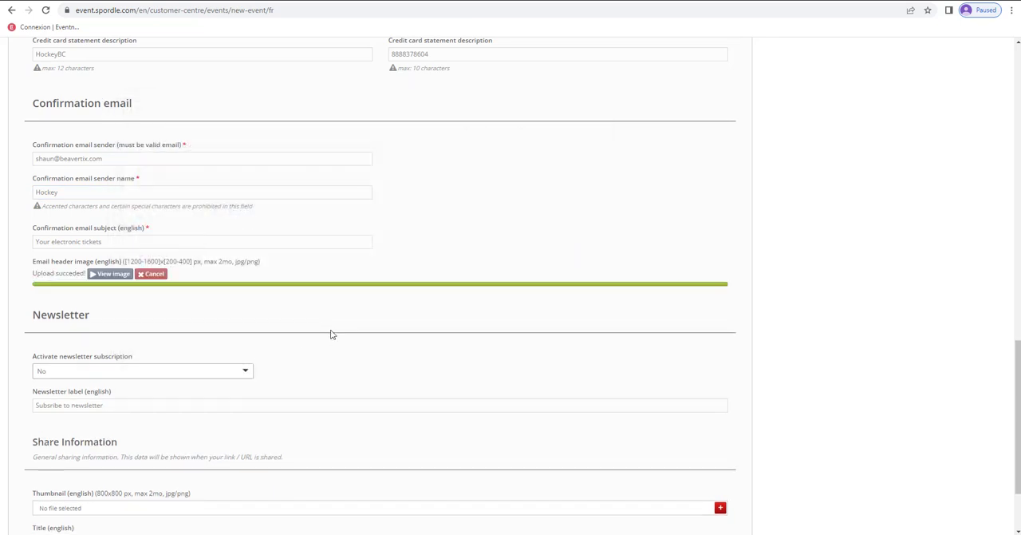
- Set the newsletter subscription to Yes and save the new store, leaving the share information empty
scroll(330, 332, down, 3)
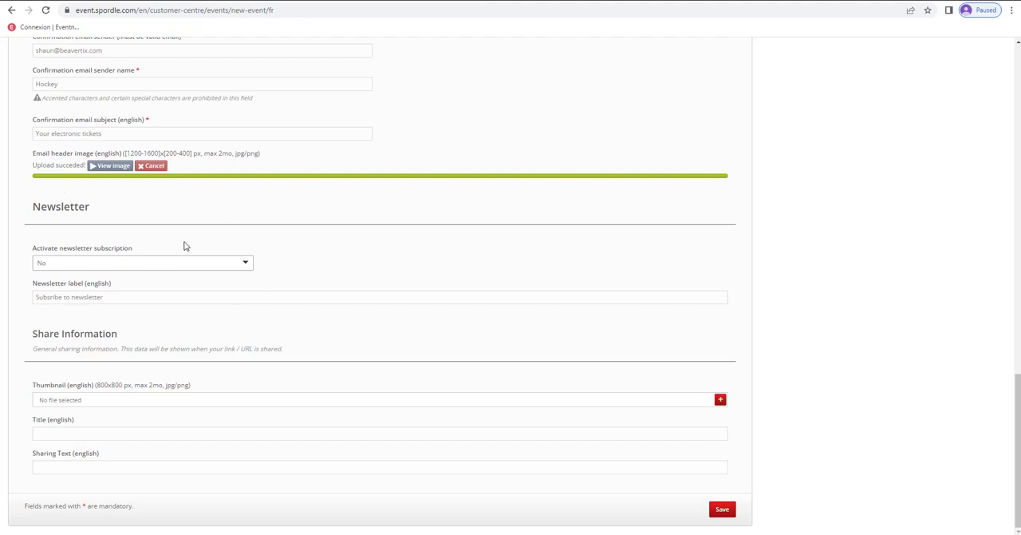
click(135, 265)
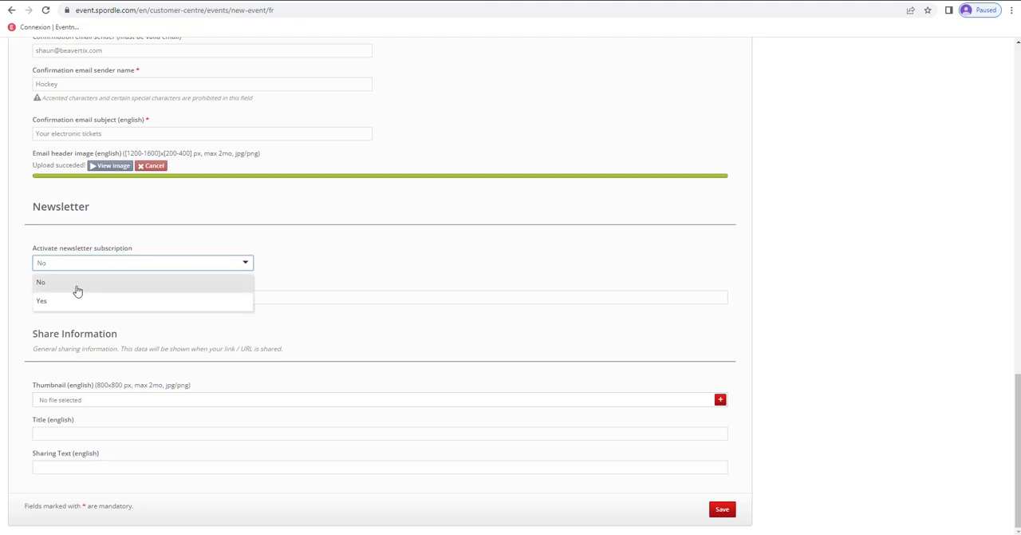
click(50, 300)
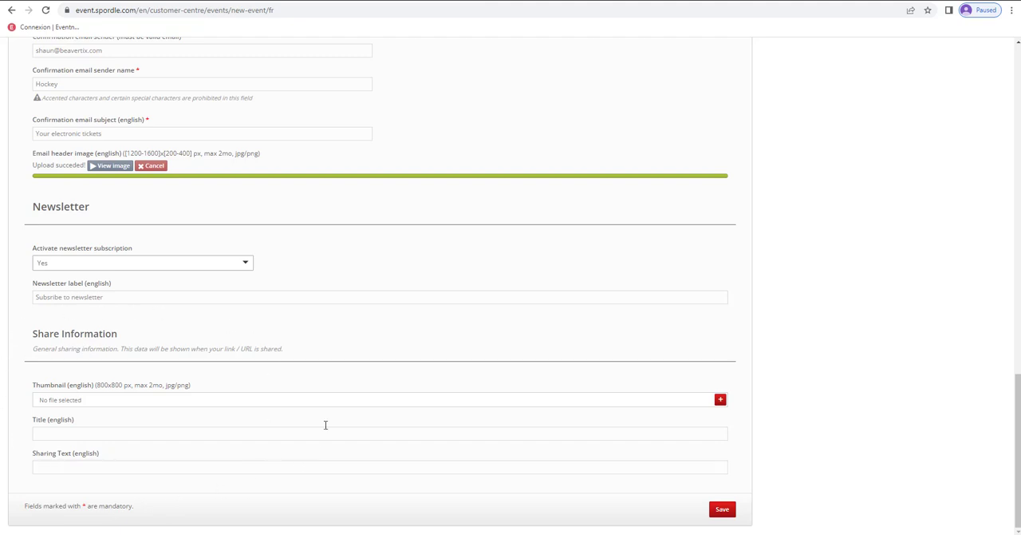
click(727, 508)
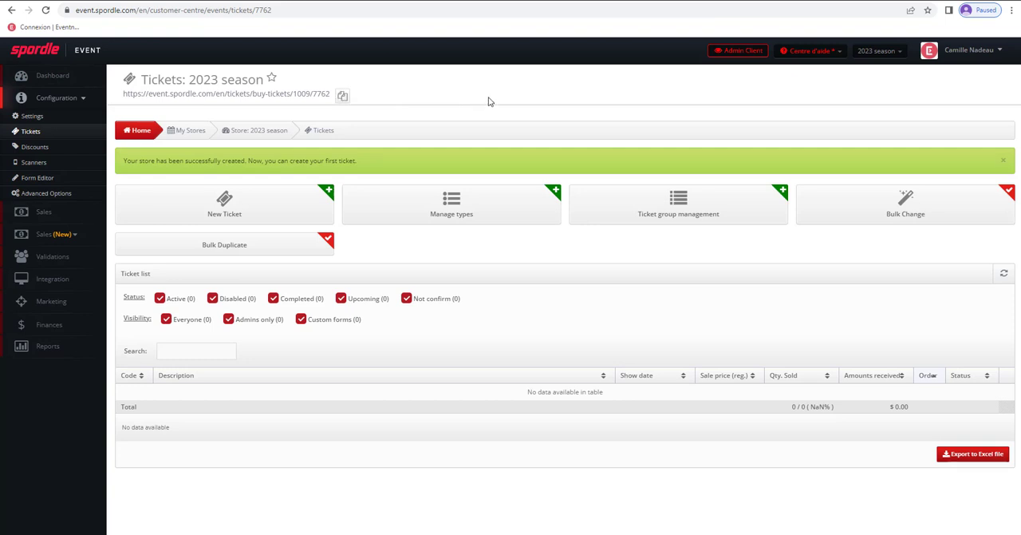
- Return to the store list, open the 2023 season store's configuration settings and review them from general information to newsletter
click(38, 52)
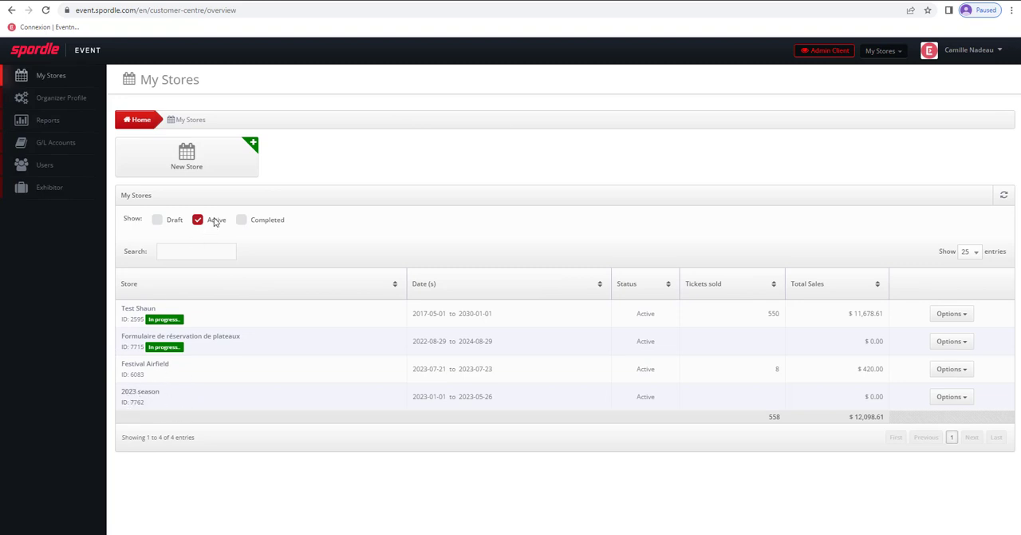
click(142, 392)
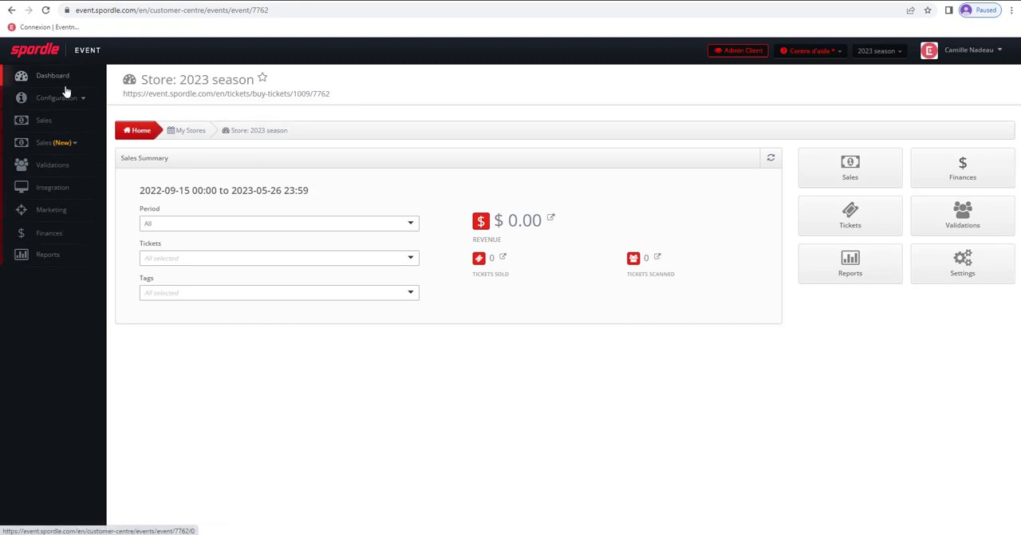
click(67, 99)
click(32, 115)
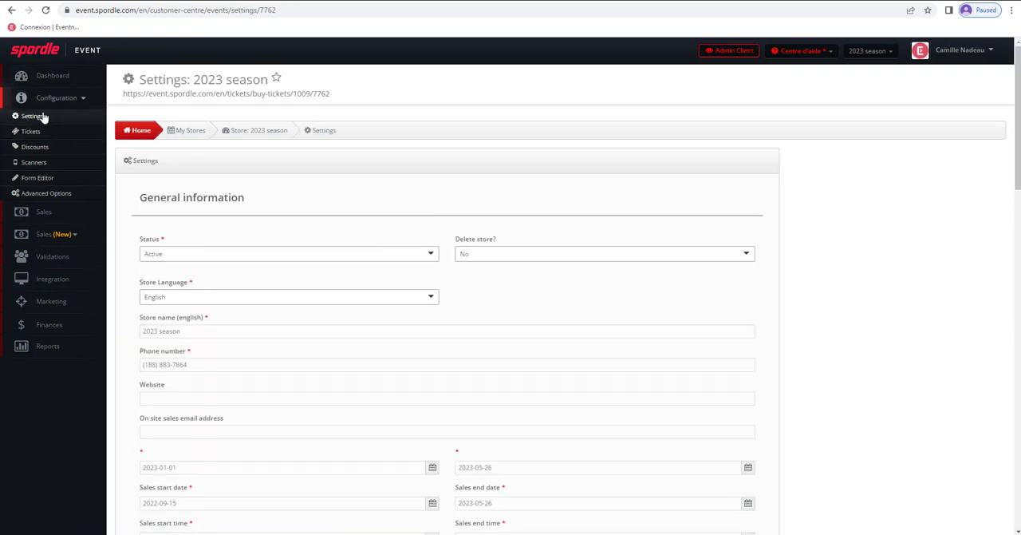
scroll(433, 250, down, 5)
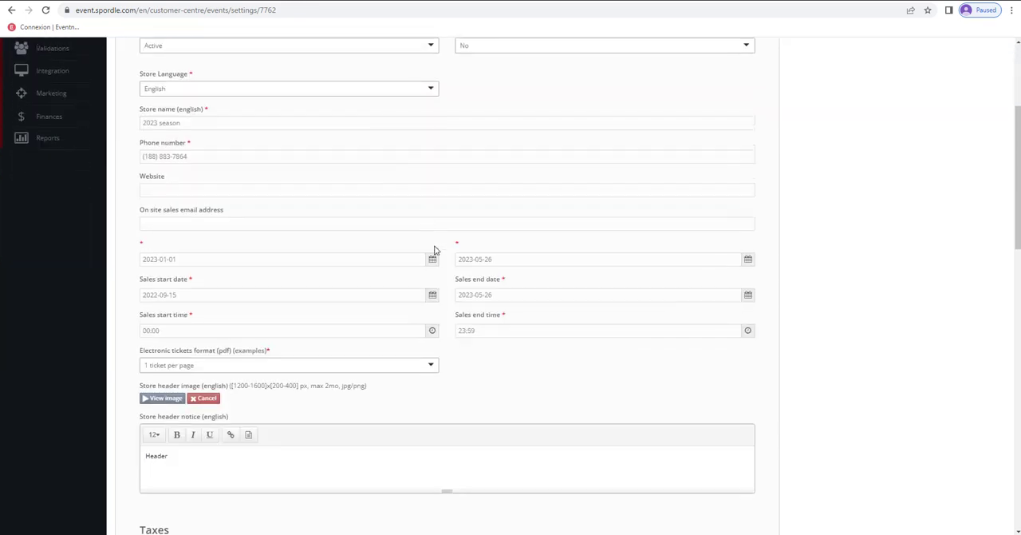
scroll(435, 250, down, 12)
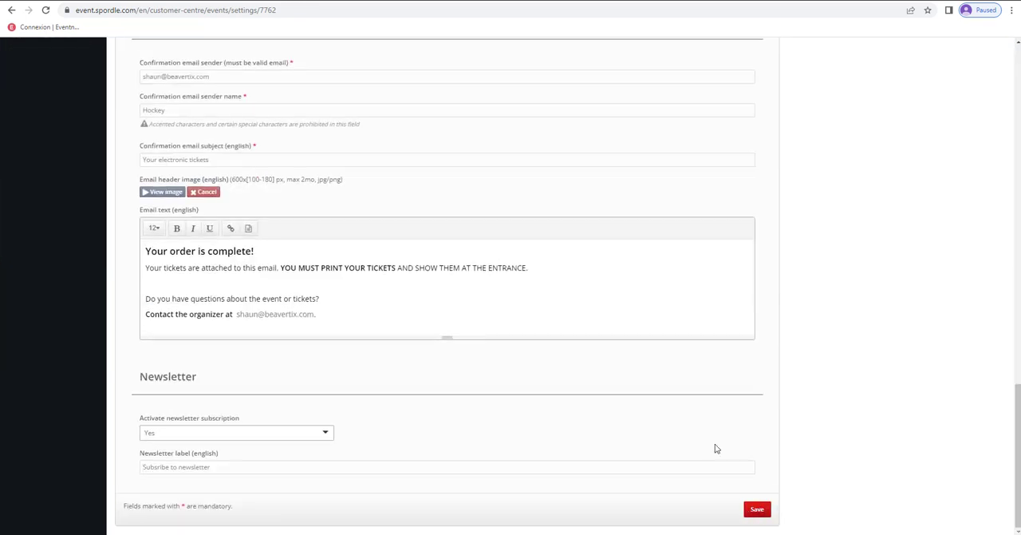
scroll(178, 221, up, 20)
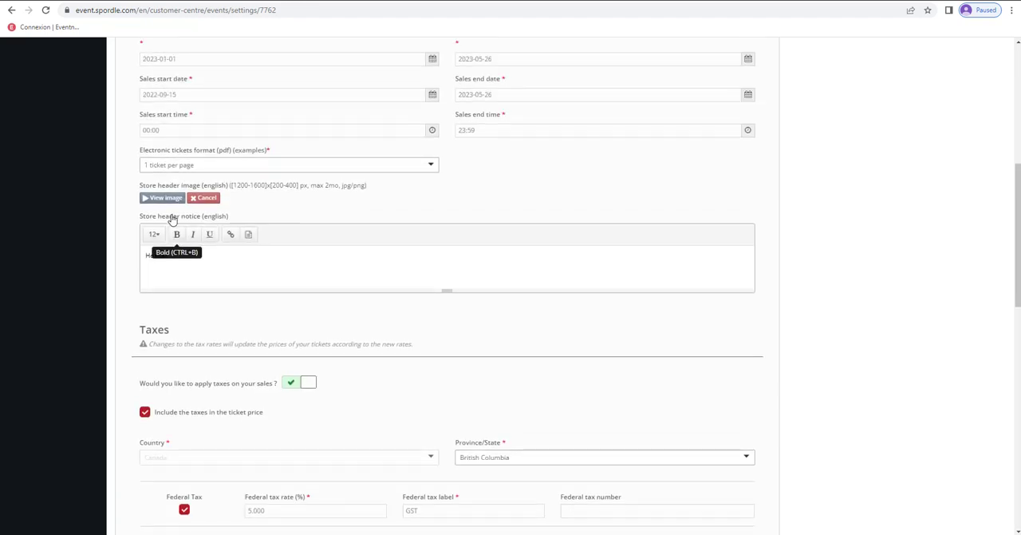
scroll(179, 220, up, 2)
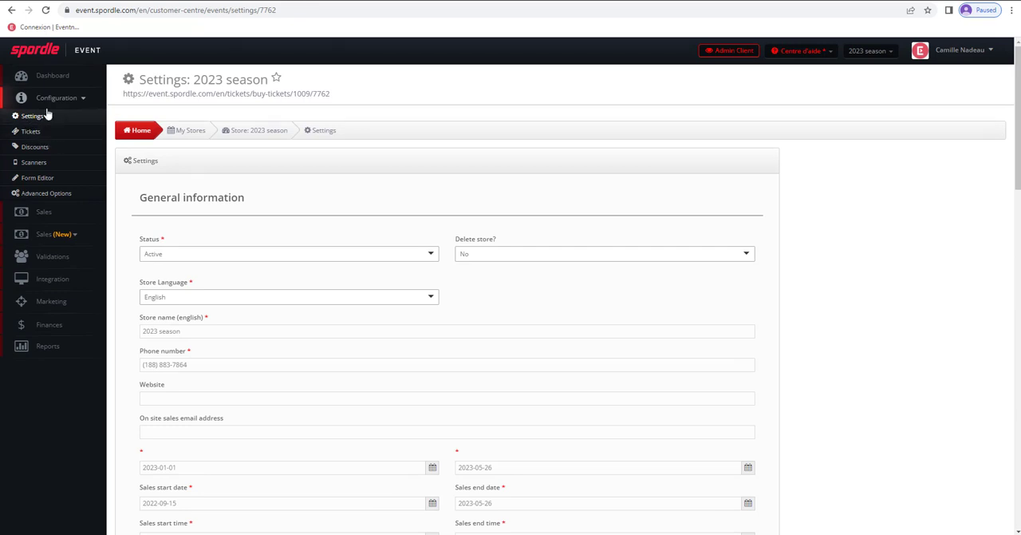
- Start a new ticket for the 2023 season store with 1000 available tickets and a price of 15
click(34, 134)
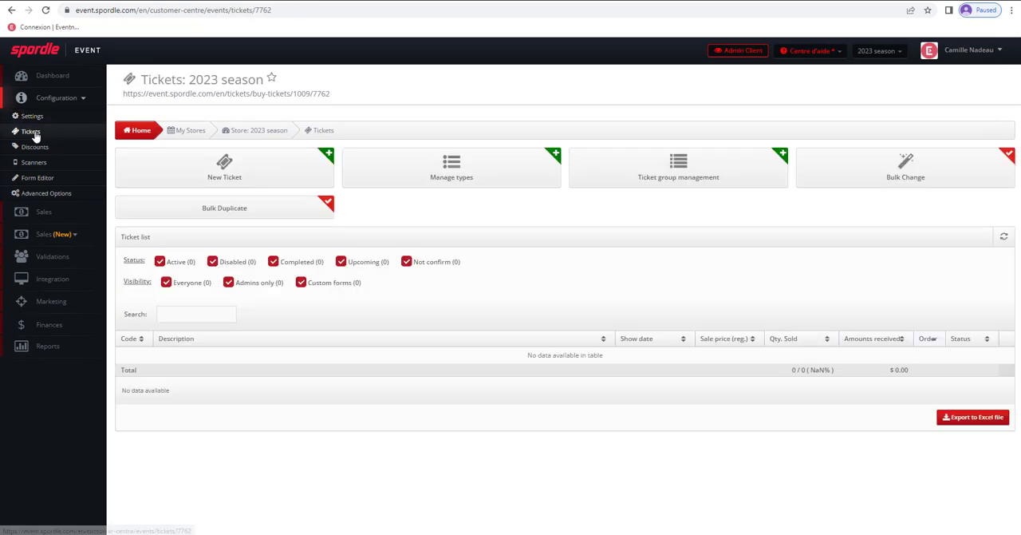
click(224, 171)
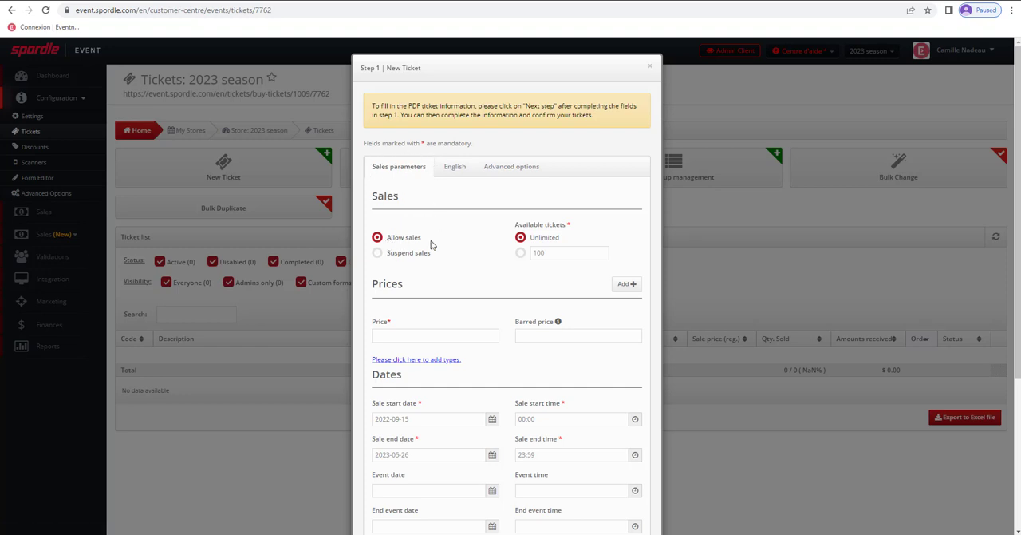
scroll(446, 239, down, 1)
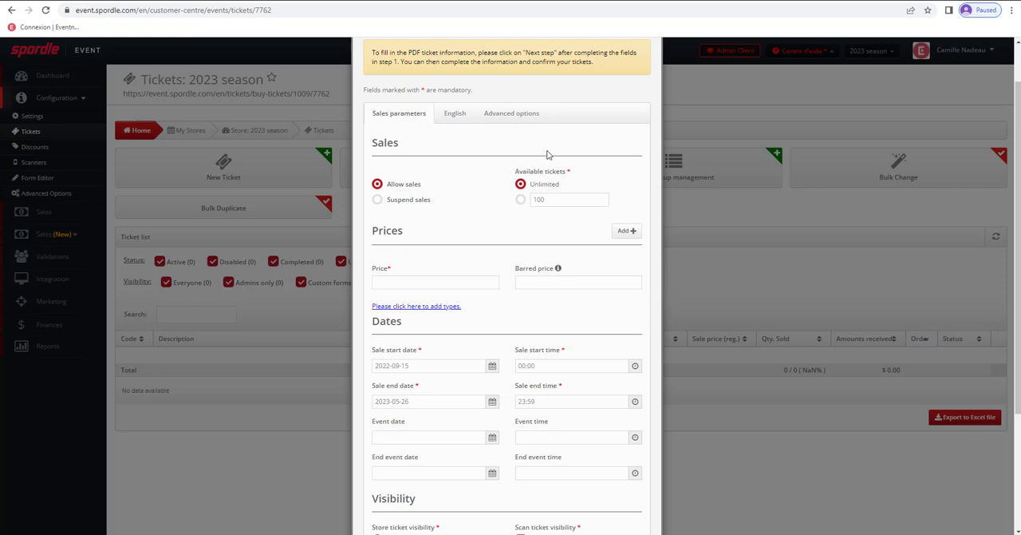
click(520, 200)
click(392, 281)
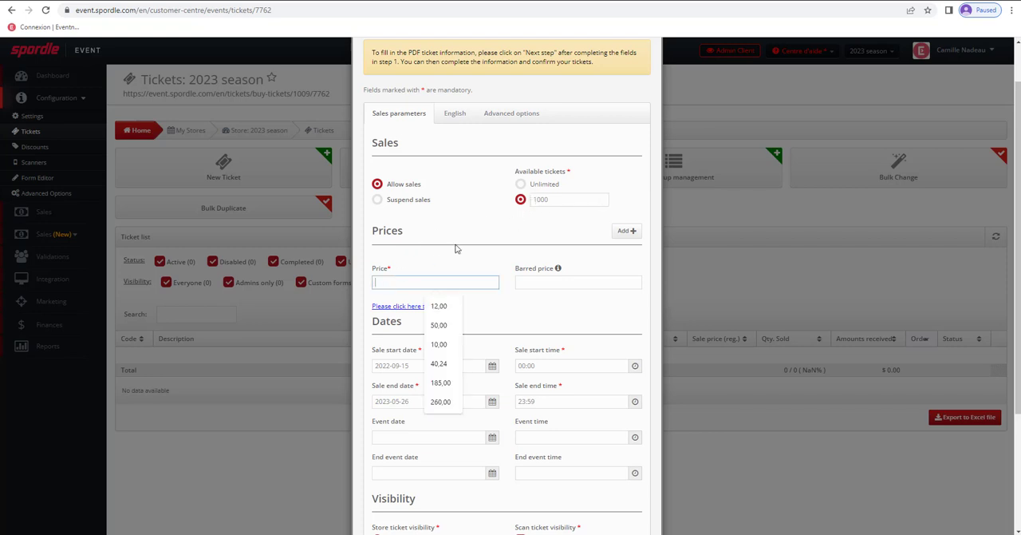
text(15)
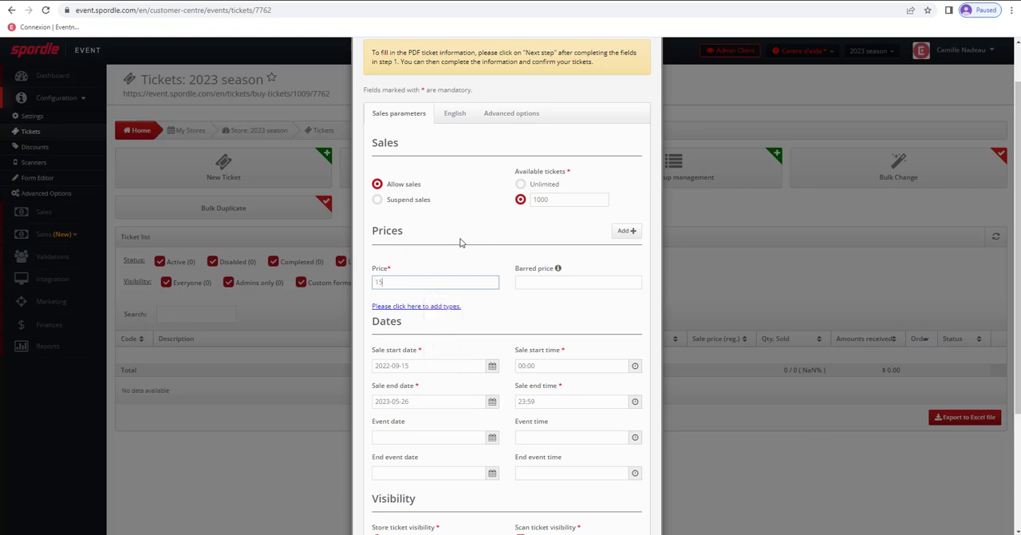
click(462, 242)
scroll(463, 241, down, 1)
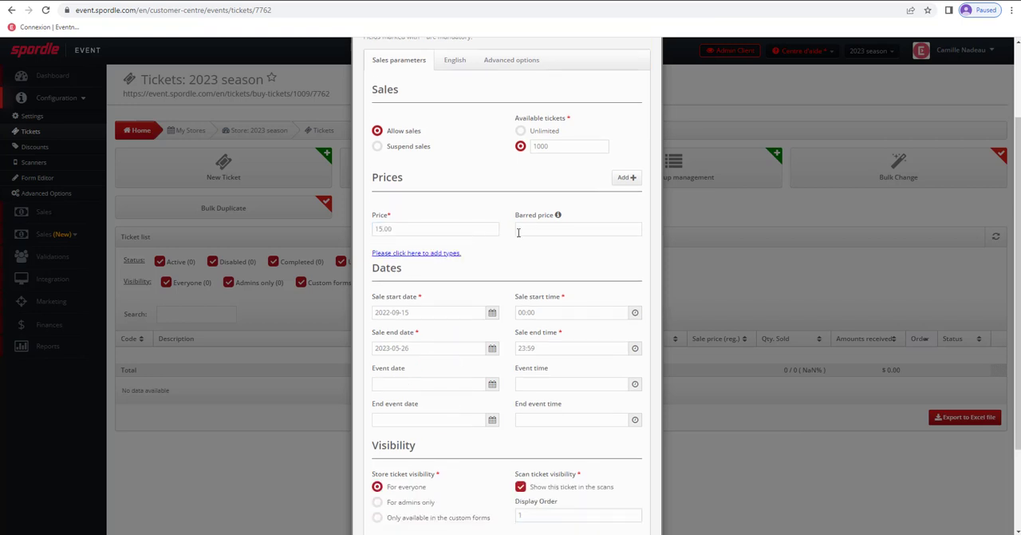
- Enter "Game 1" as the new ticket's English title and "Description" as its online store description
mouse_move(541, 217)
scroll(481, 329, up, 2)
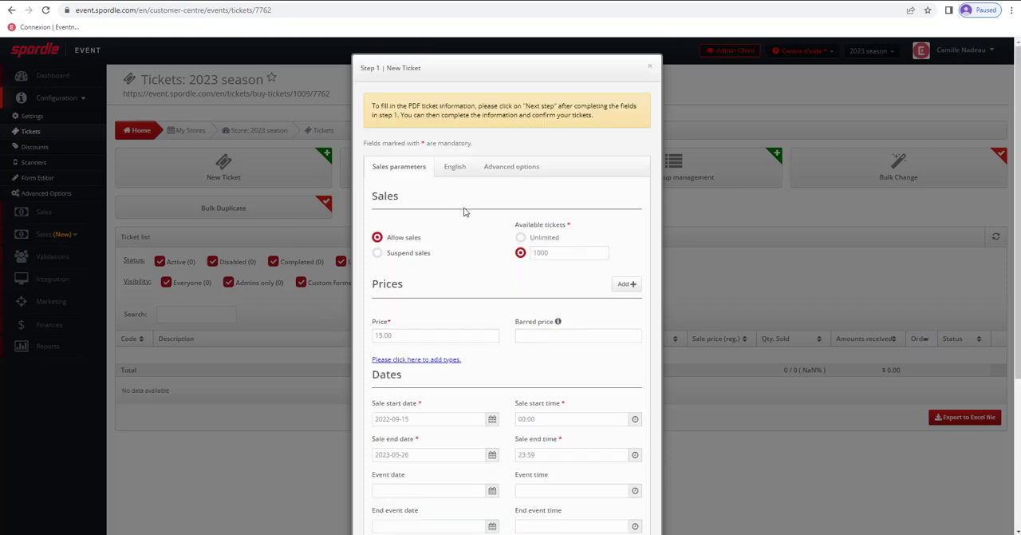
click(454, 169)
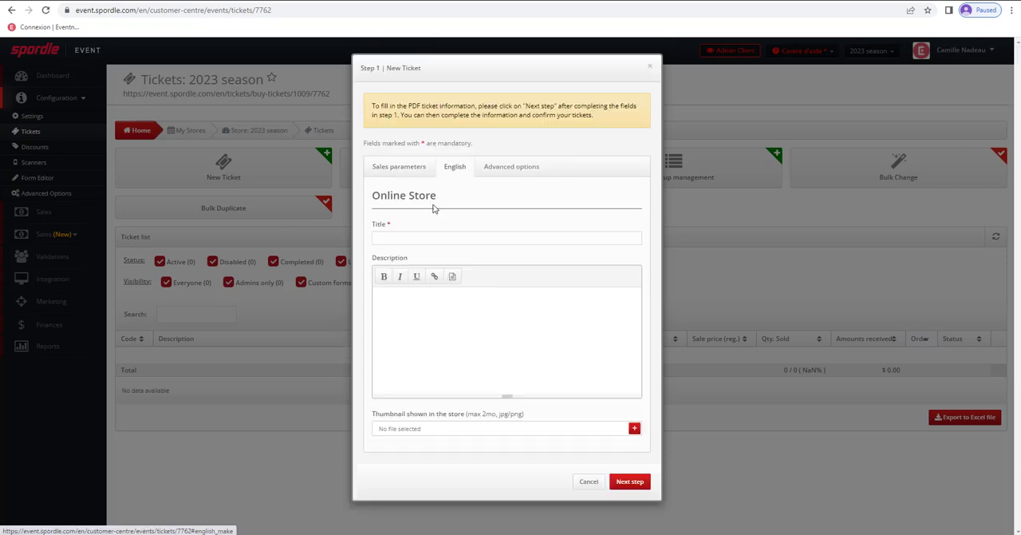
click(397, 236)
text(Game 1)
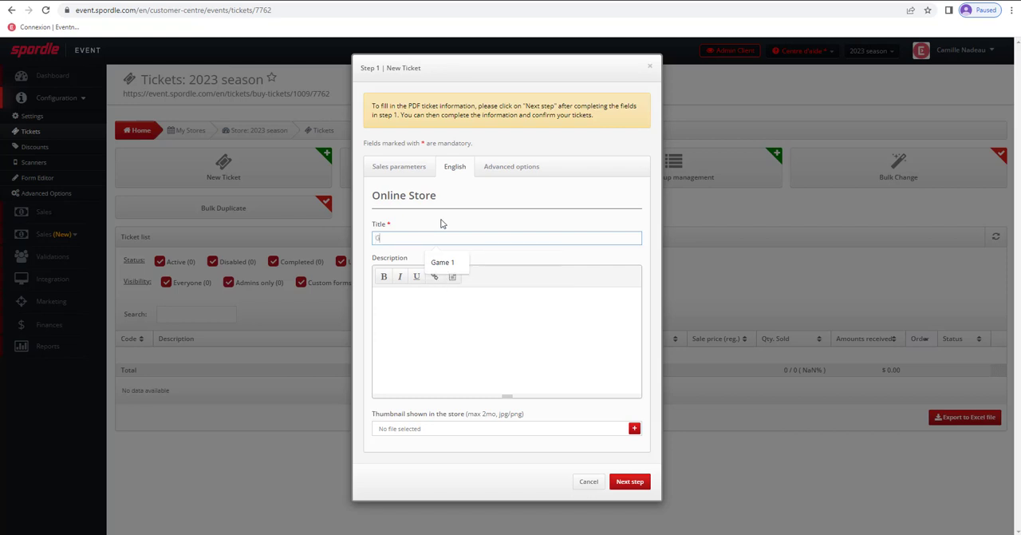
click(418, 300)
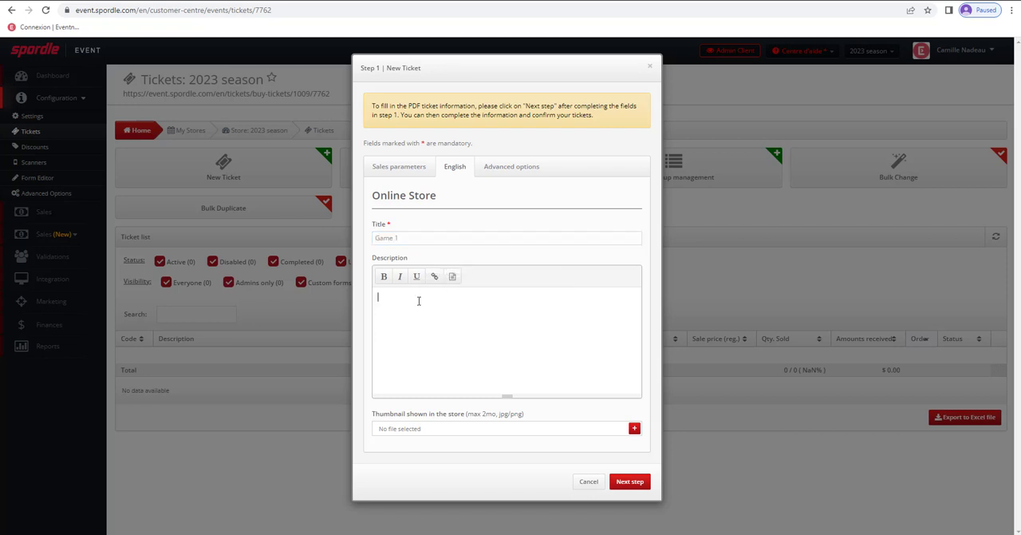
text(Description)
- Upload the Vignette image as the ticket's store thumbnail and proceed to the ticket confirmation
click(451, 427)
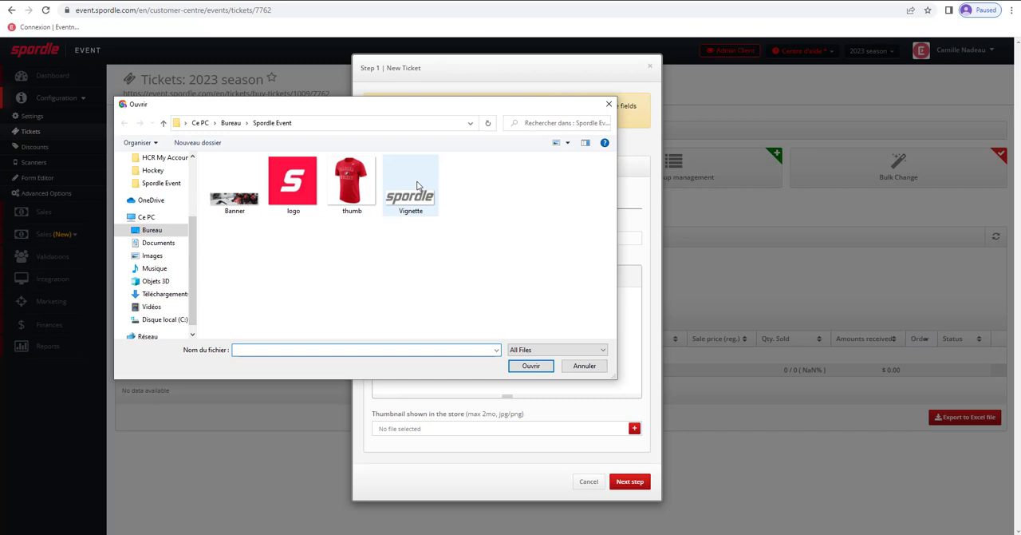
double_click(416, 185)
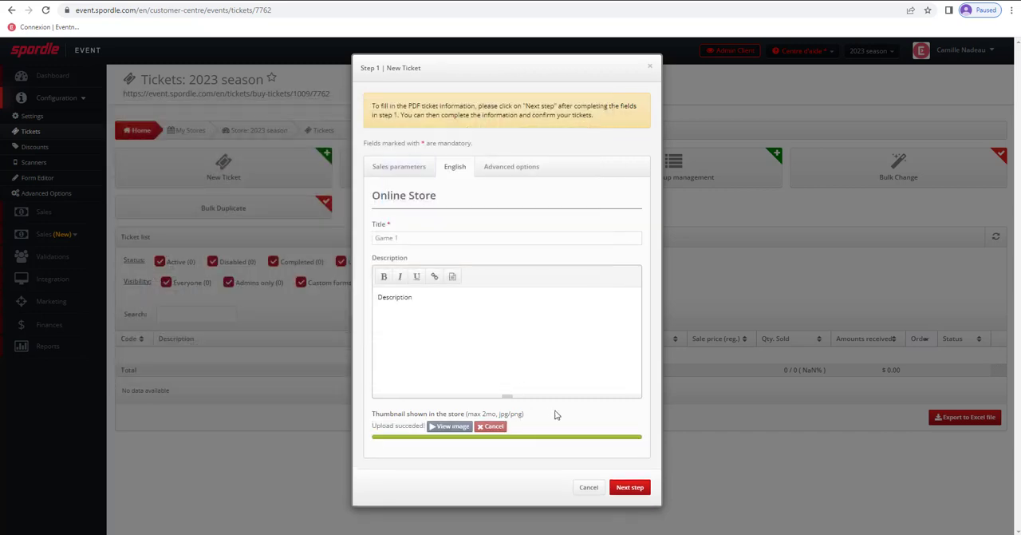
click(631, 487)
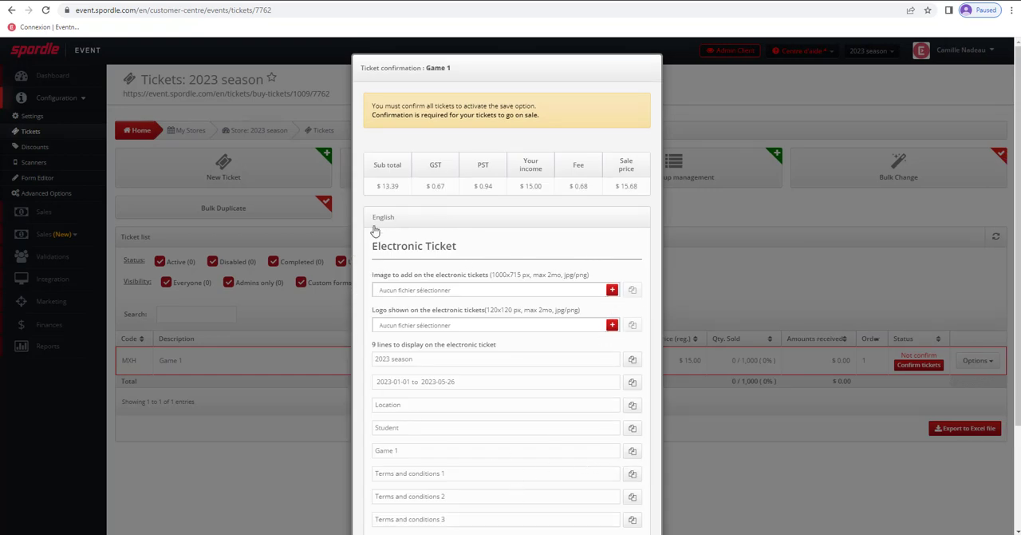
- Upload the logo image as the logo shown on the Game 1 electronic ticket
scroll(515, 253, down, 3)
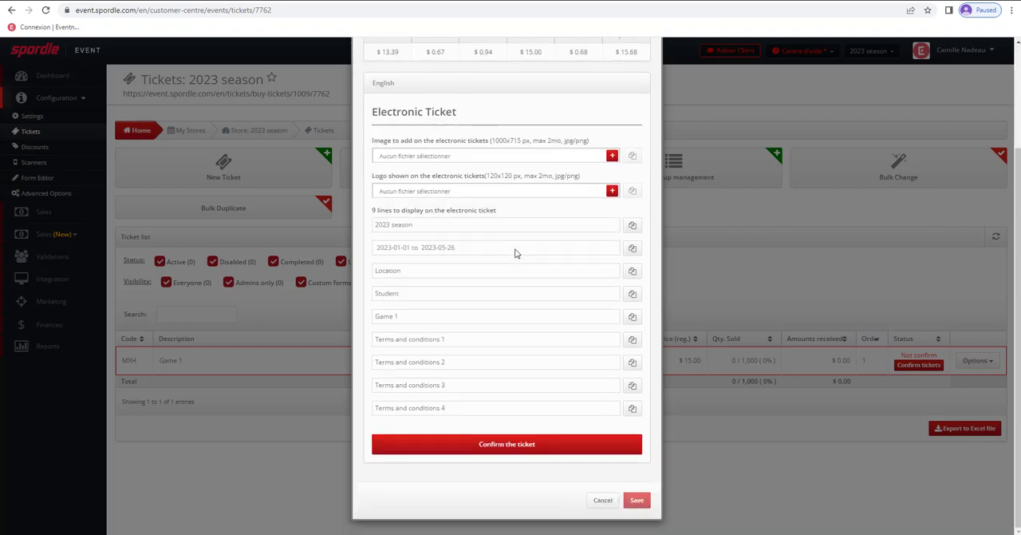
scroll(514, 253, up, 1)
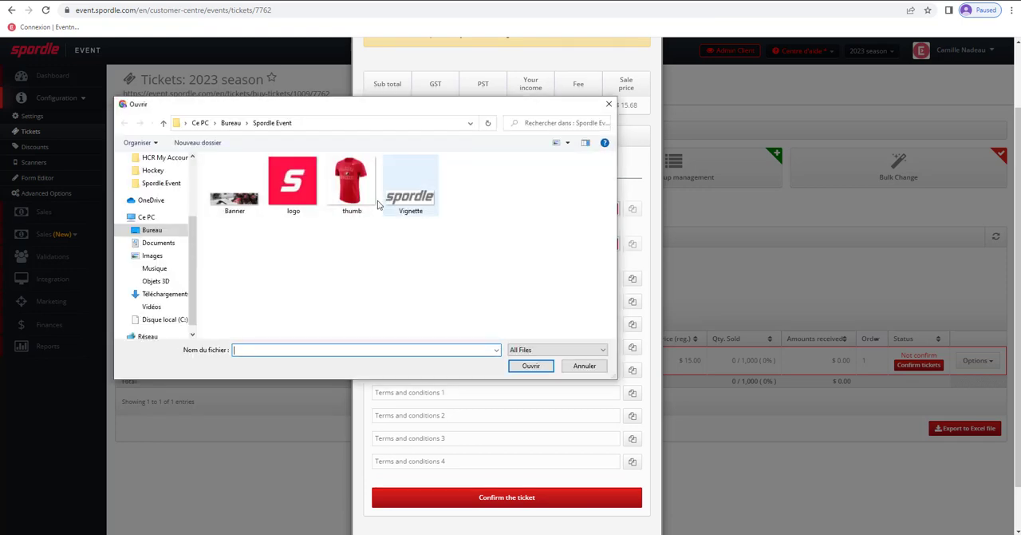
double_click(294, 188)
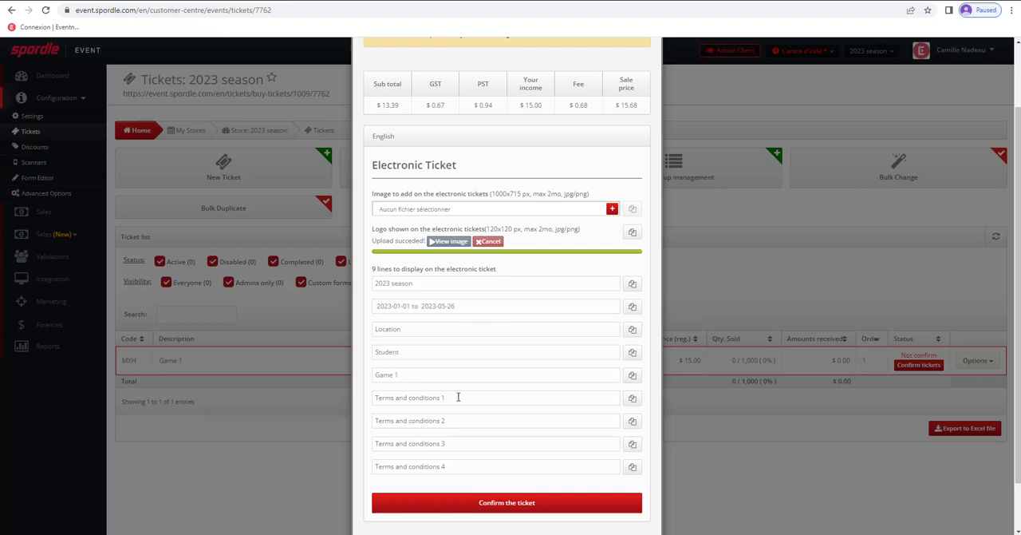
- Confirm the Game 1 ticket and save it, keeping the default electronic ticket lines
click(524, 504)
scroll(591, 447, down, 1)
click(637, 501)
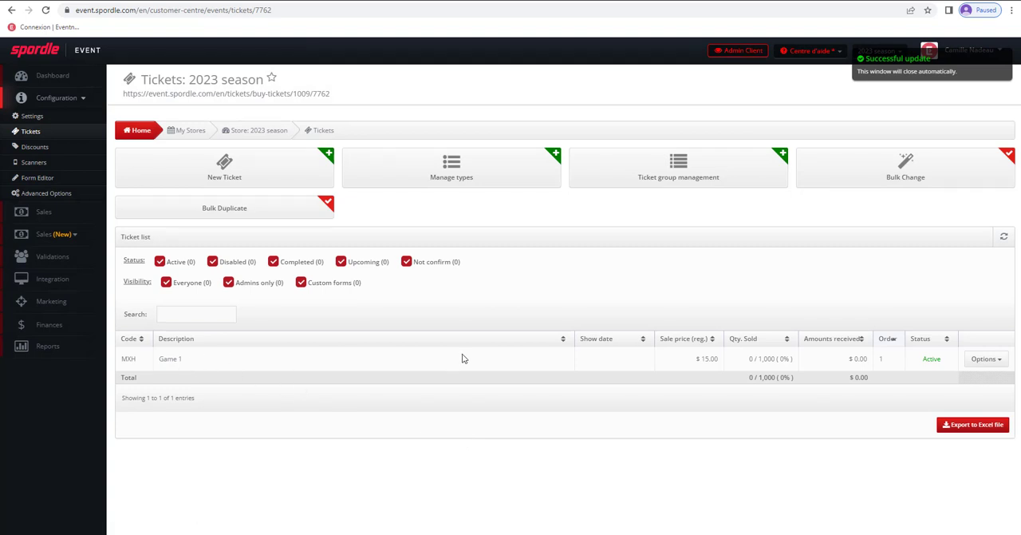
- Preview the English PDF of the Game 1 ticket through to its conditions and return to the ticket list
click(992, 363)
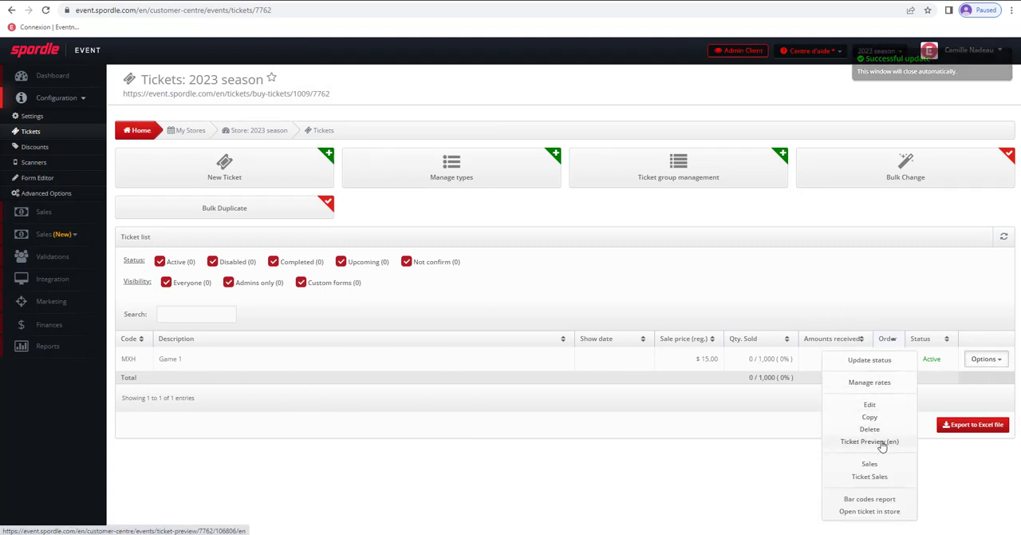
click(872, 442)
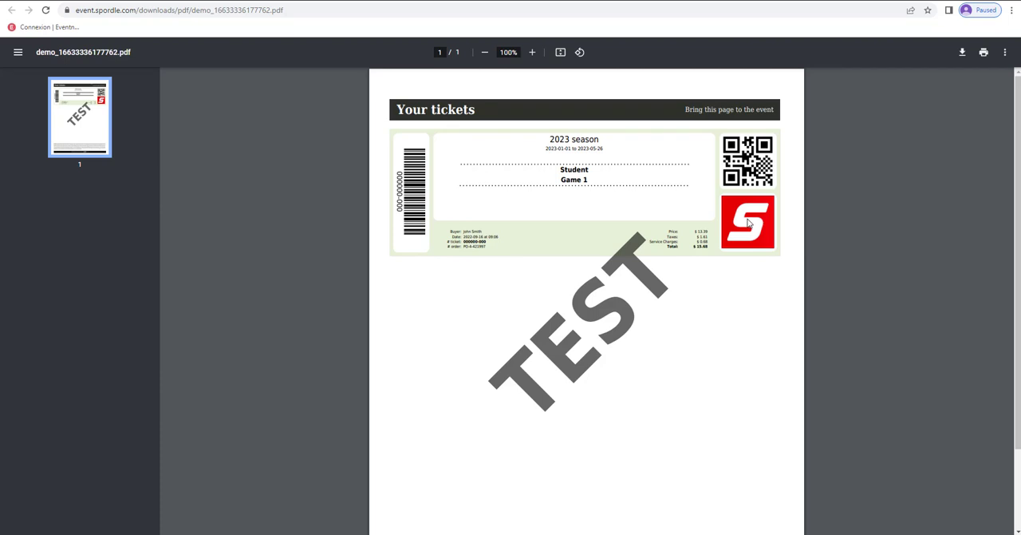
scroll(548, 246, down, 2)
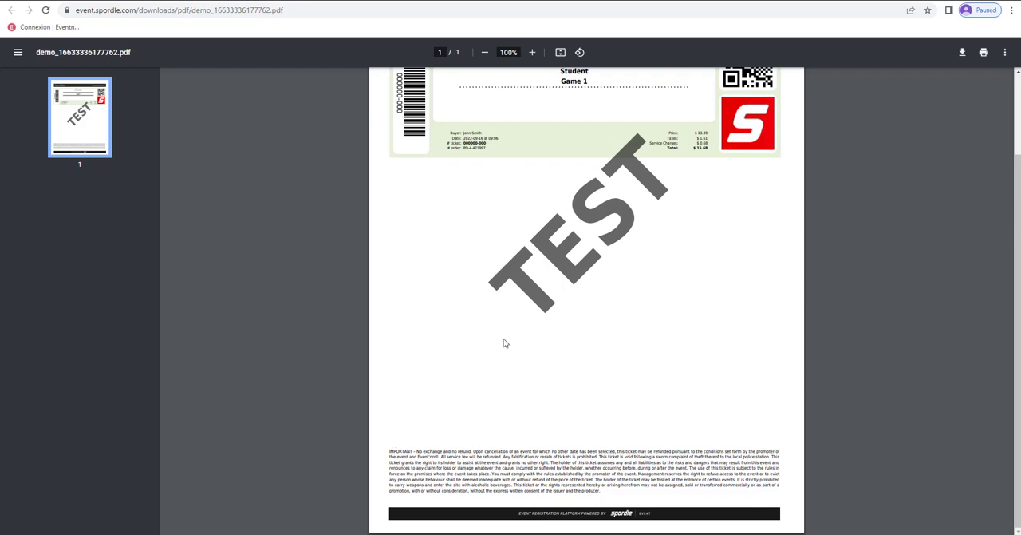
click(181, 1)
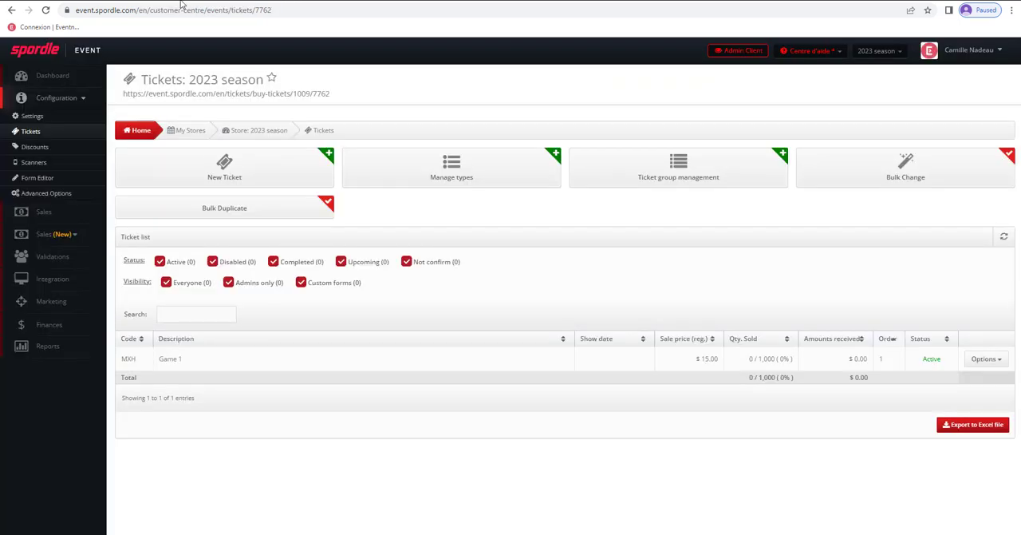
- Review the Game 1 ticket's English settings, from electronic ticket images and lines to confirmation email text, and close them without changes
click(170, 360)
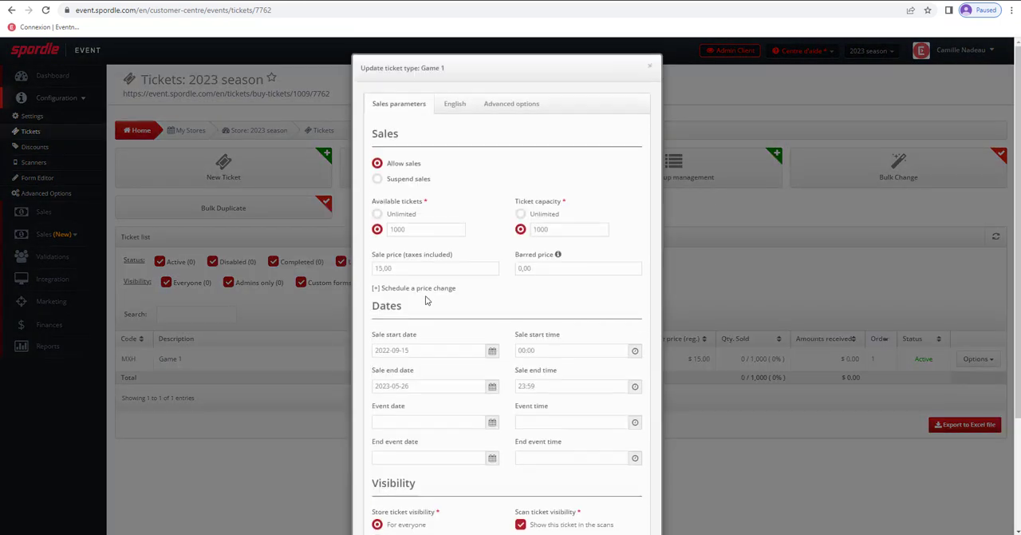
click(455, 104)
scroll(590, 259, down, 1)
scroll(591, 259, down, 1)
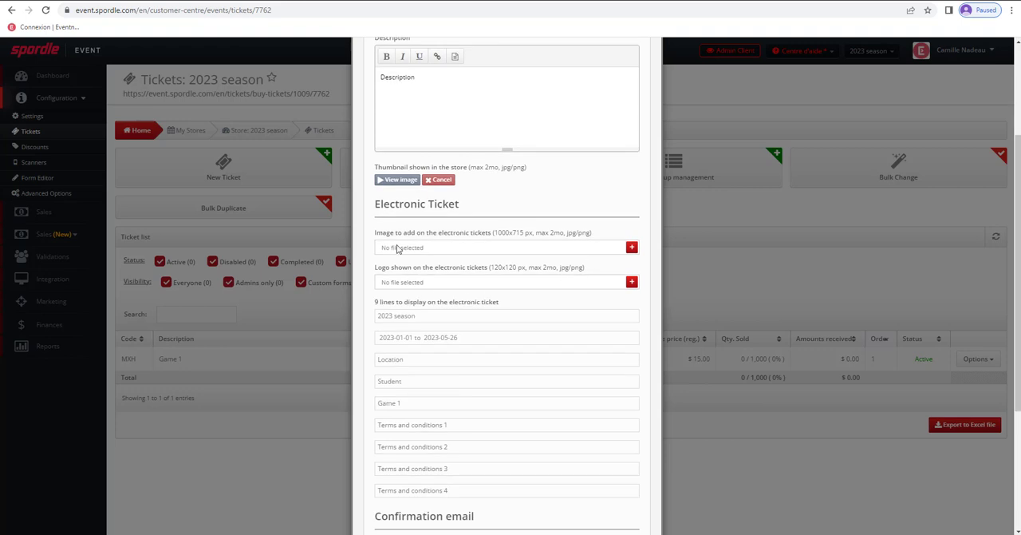
drag(394, 232, 602, 232)
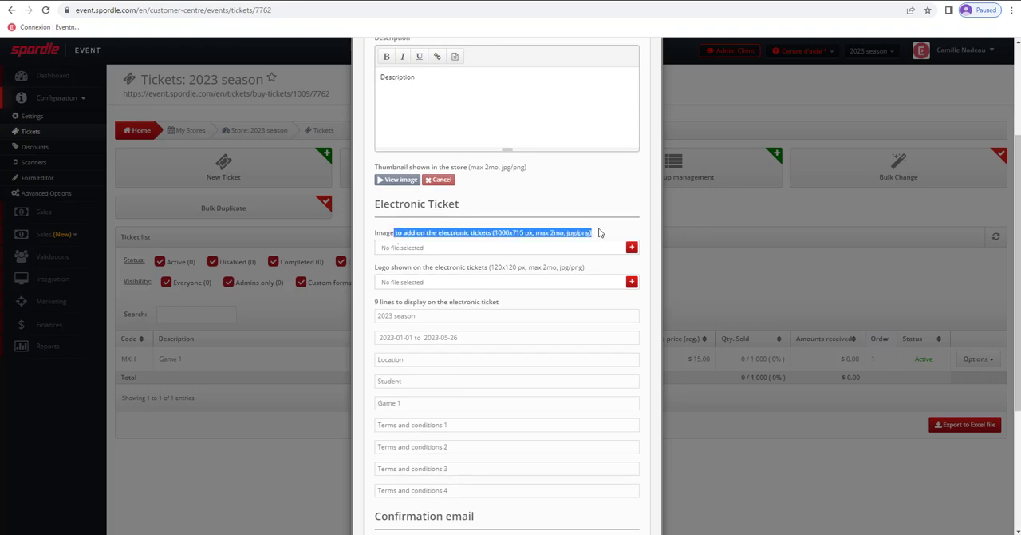
click(616, 230)
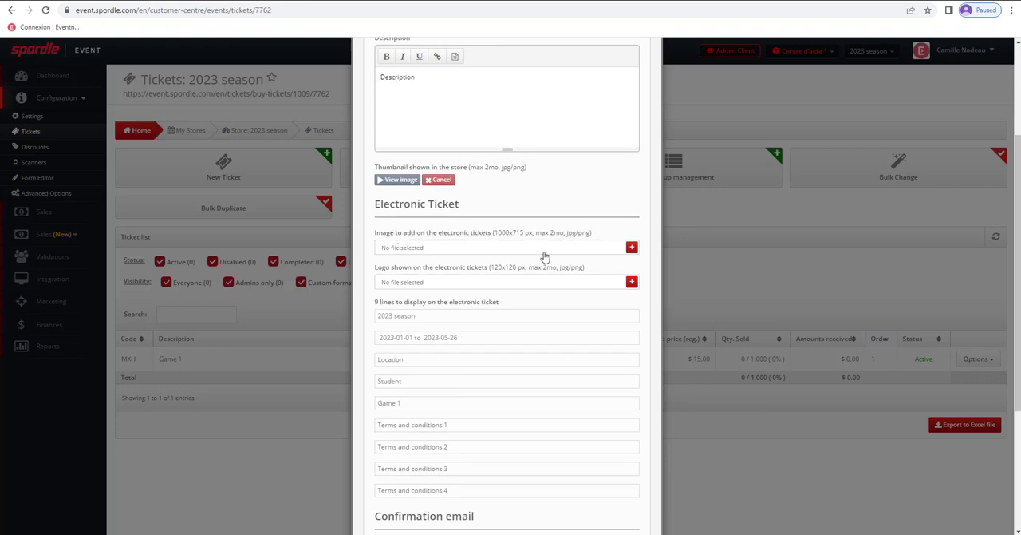
scroll(542, 257, down, 2)
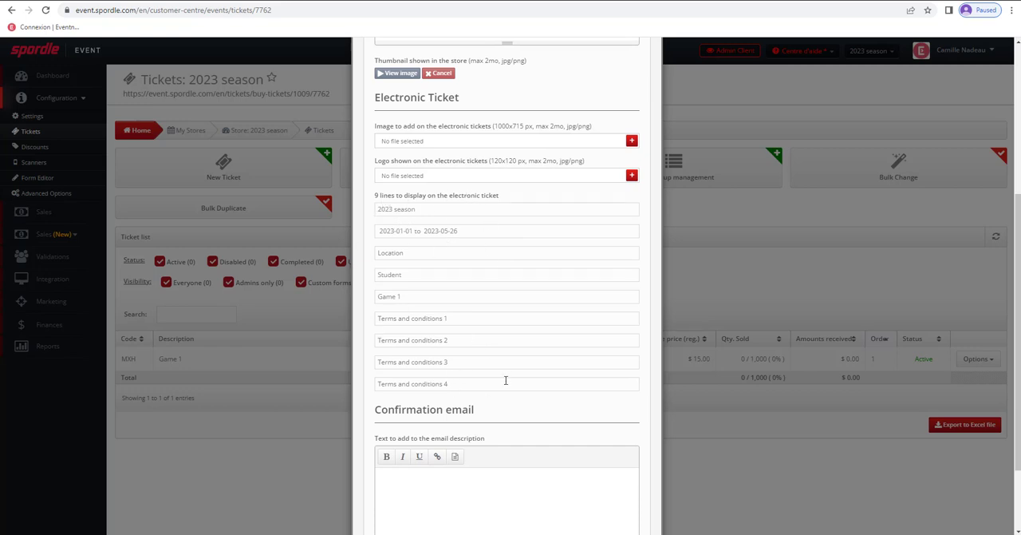
scroll(505, 380, down, 2)
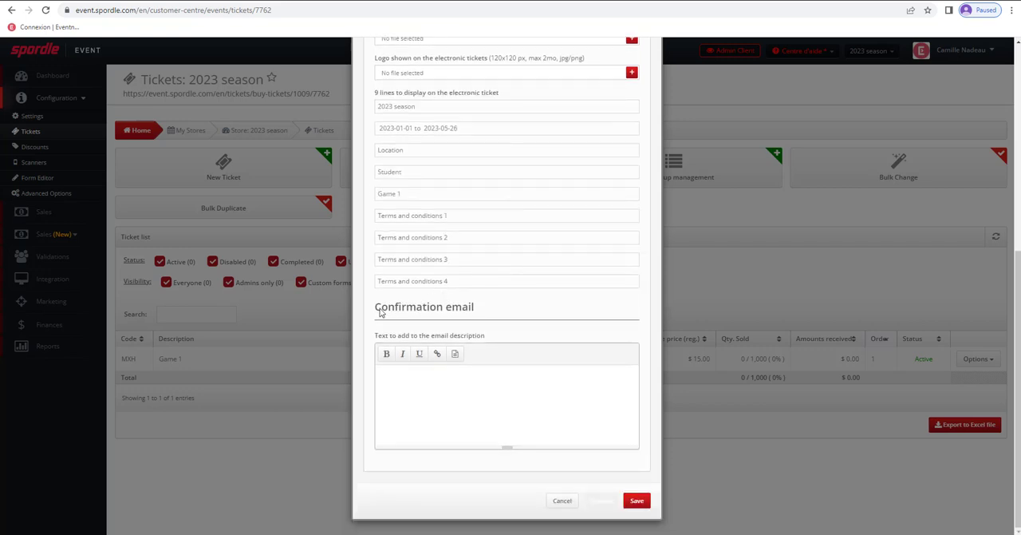
drag(375, 311, 499, 306)
click(504, 305)
scroll(643, 390, up, 5)
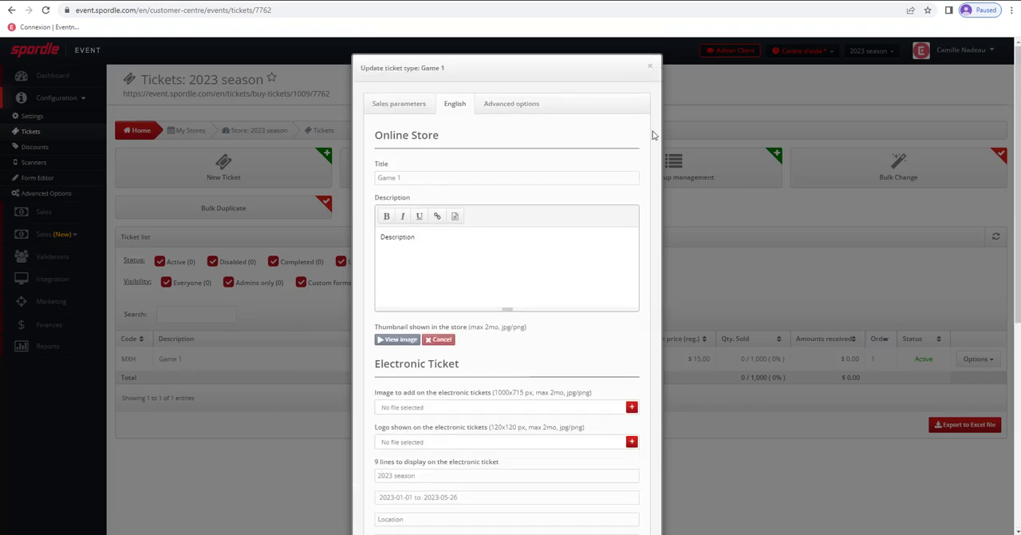
click(650, 65)
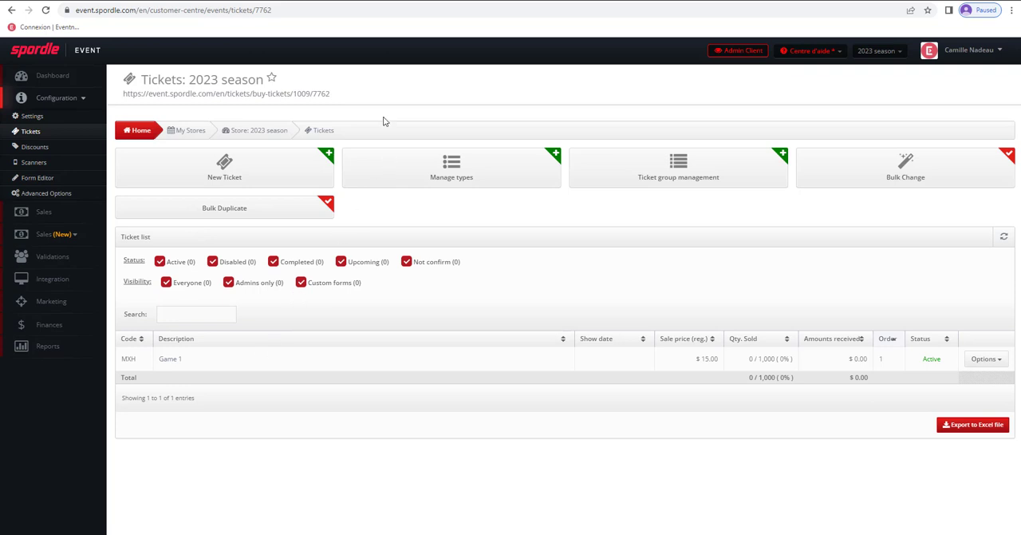
- View the 2023 season store's public ticket purchase page and return to the ticket list
click(318, 96)
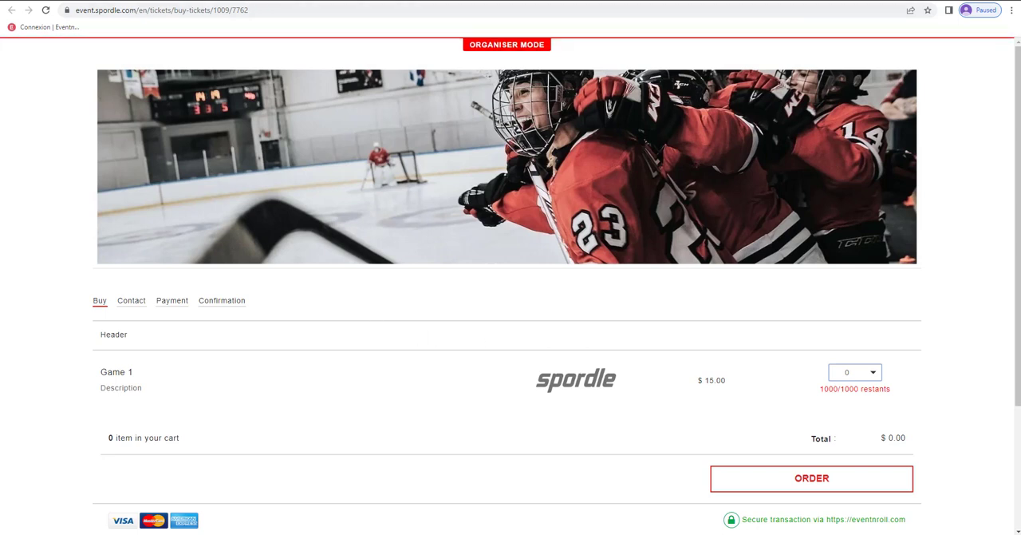
click(72, 1)
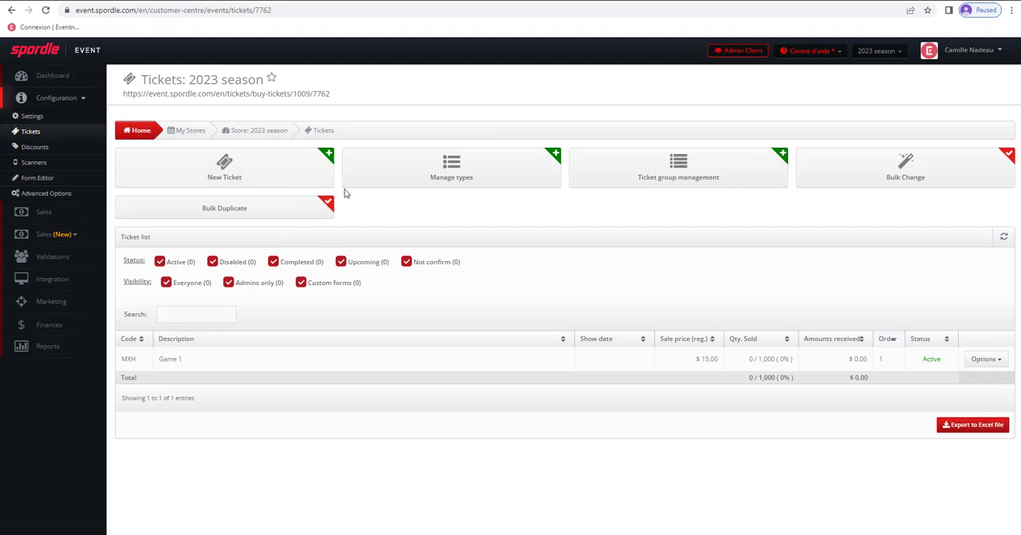
- Create and save a new ticket type with the English name "Student (13 to 17 years old)"
click(478, 175)
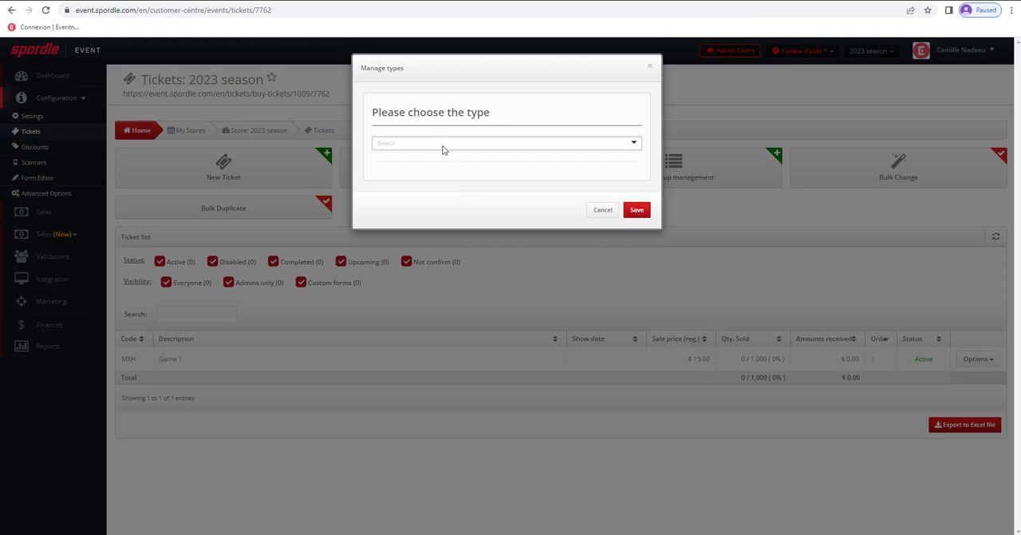
click(452, 147)
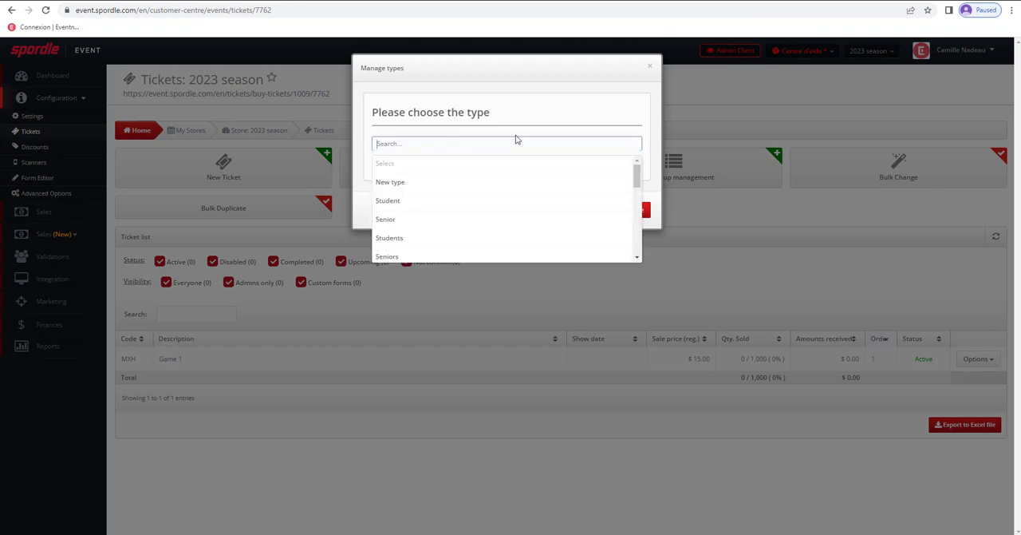
click(402, 187)
click(411, 203)
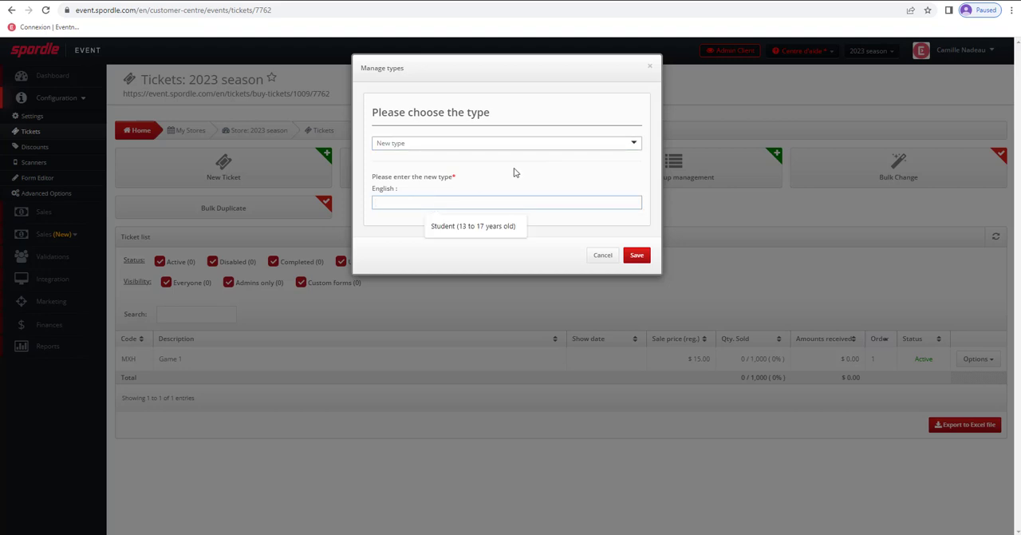
click(463, 227)
click(637, 254)
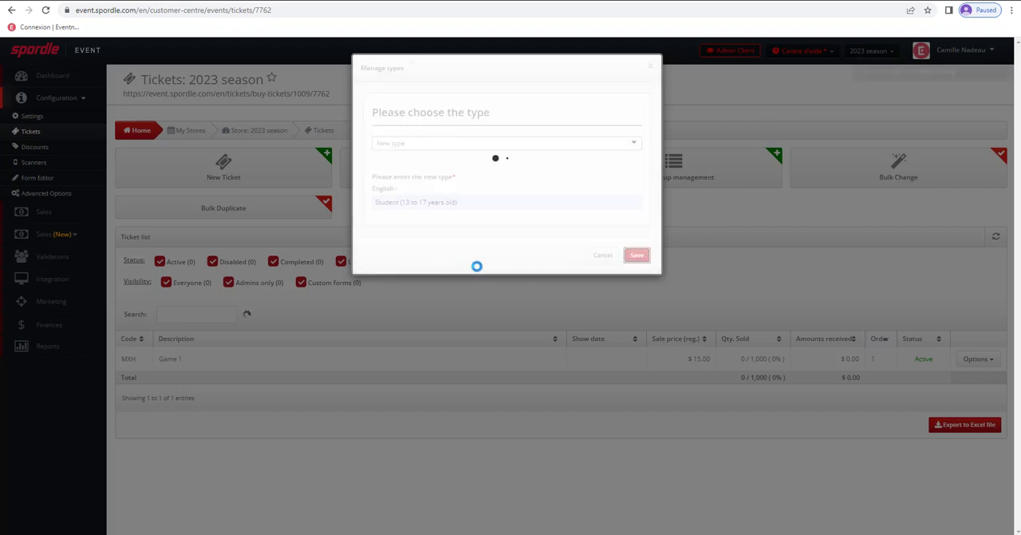
- Look through the available ticket types and close the type management without changes
click(515, 146)
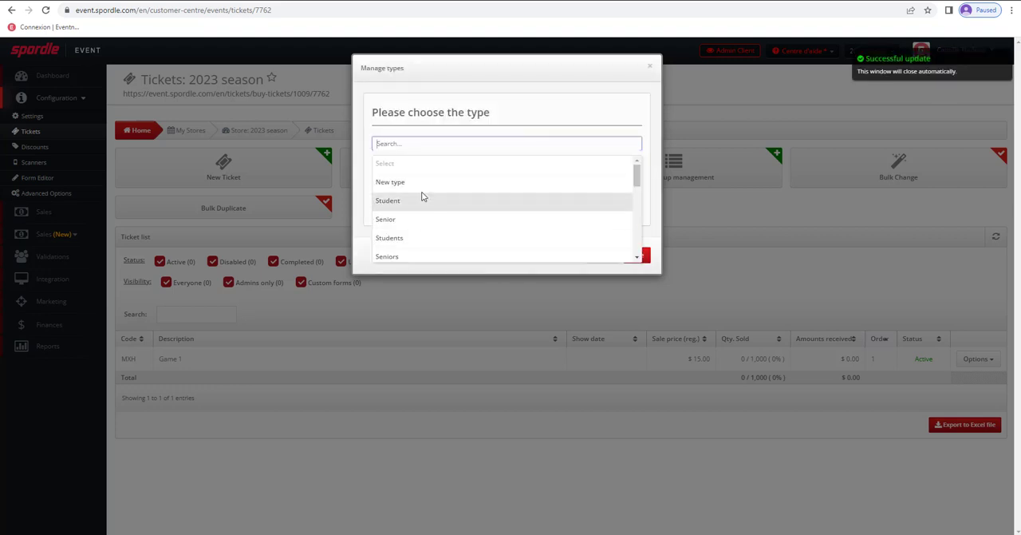
scroll(420, 215, down, 2)
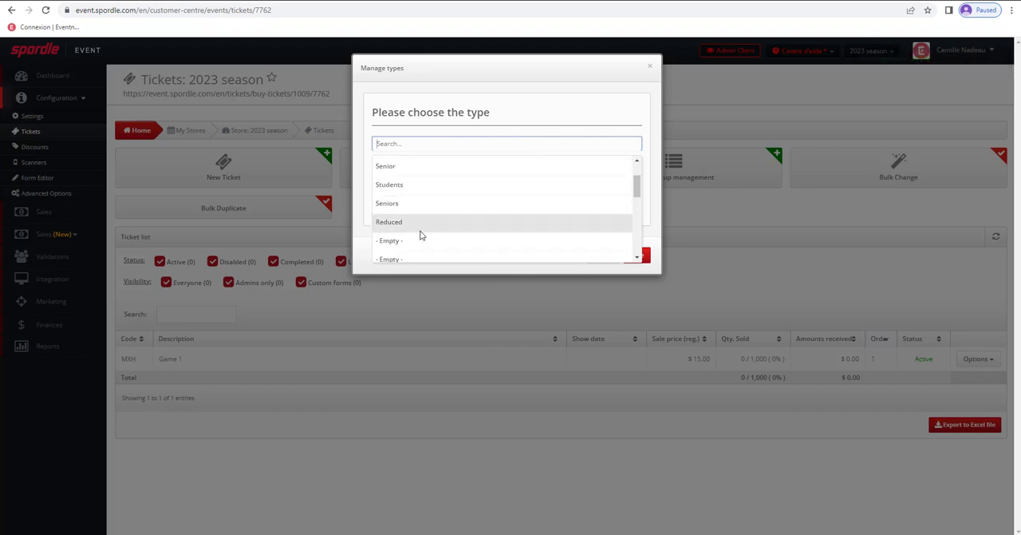
scroll(423, 228, up, 2)
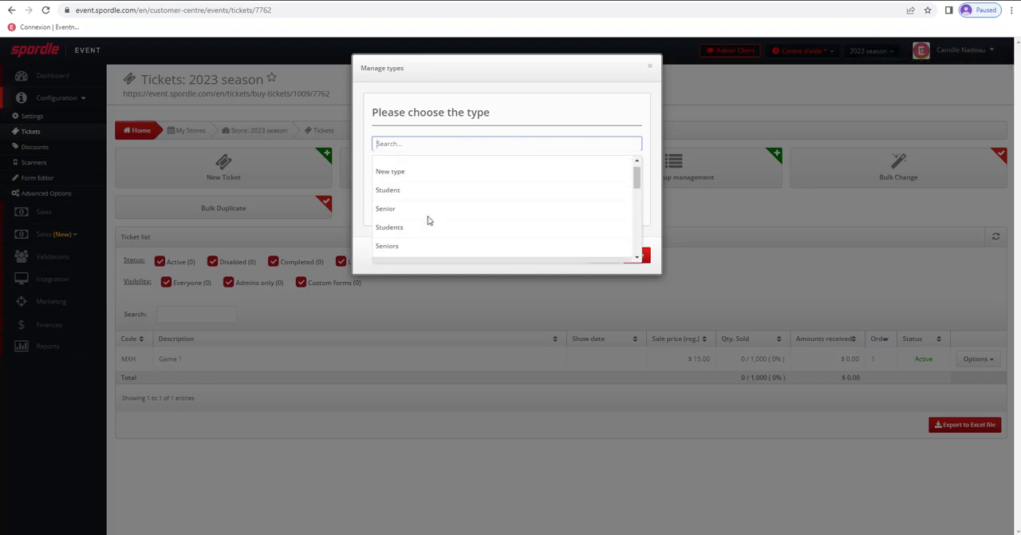
click(543, 95)
click(649, 66)
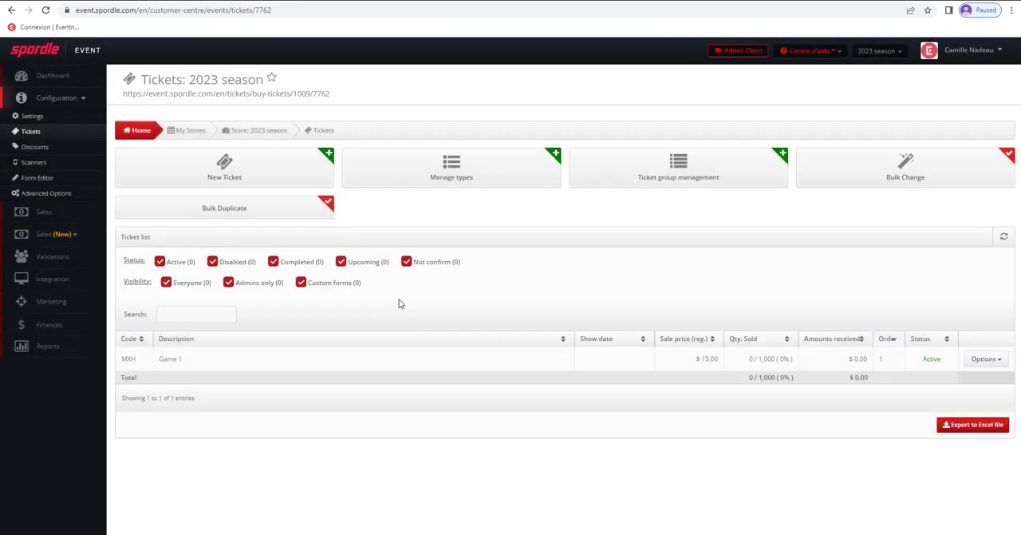
- Open the rates of the Game 1 ticket and change the existing rate's ticket type to Regular
click(997, 362)
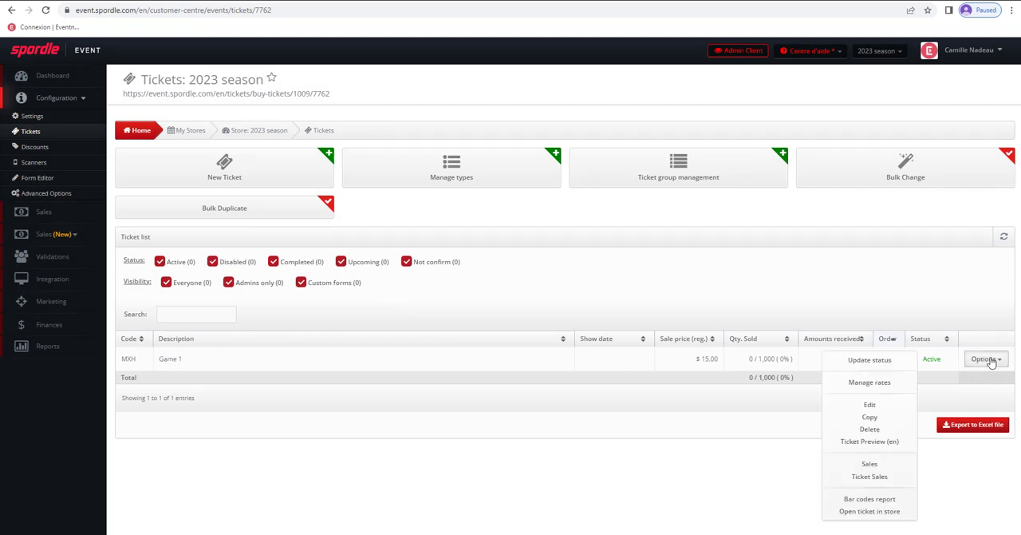
click(875, 388)
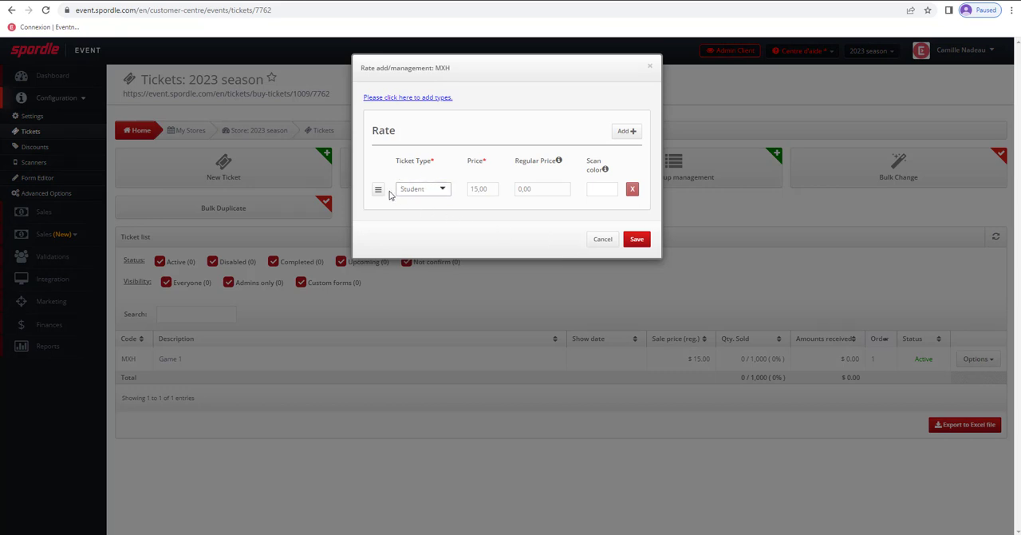
click(442, 190)
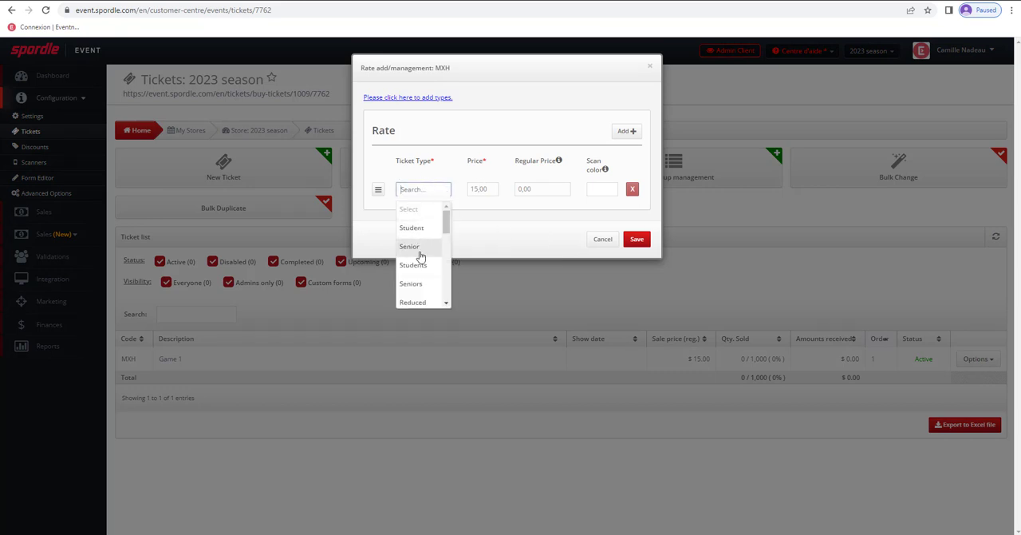
scroll(422, 257, down, 5)
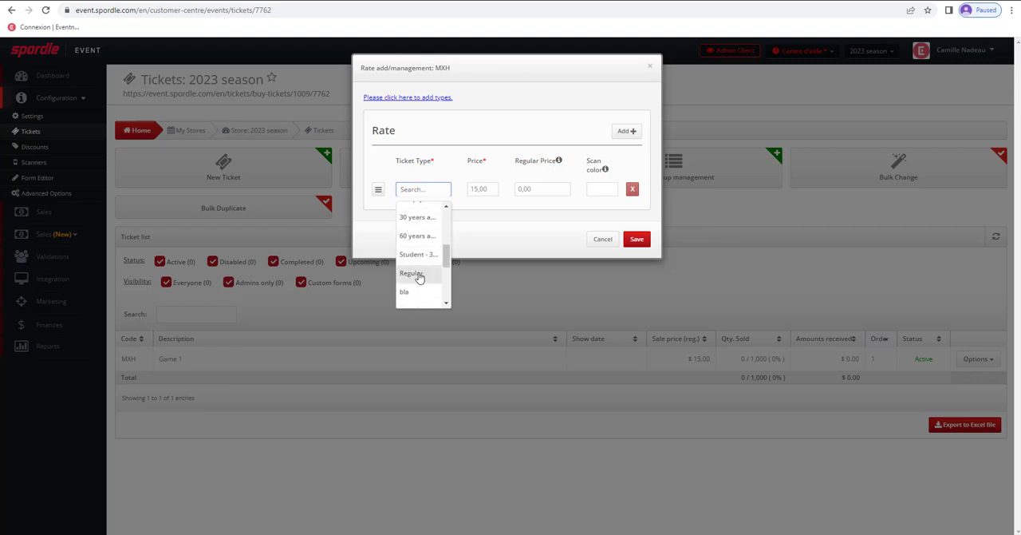
click(421, 273)
- Add a second Game 1 rate of type Student priced at 10.00 and save the rates
click(627, 131)
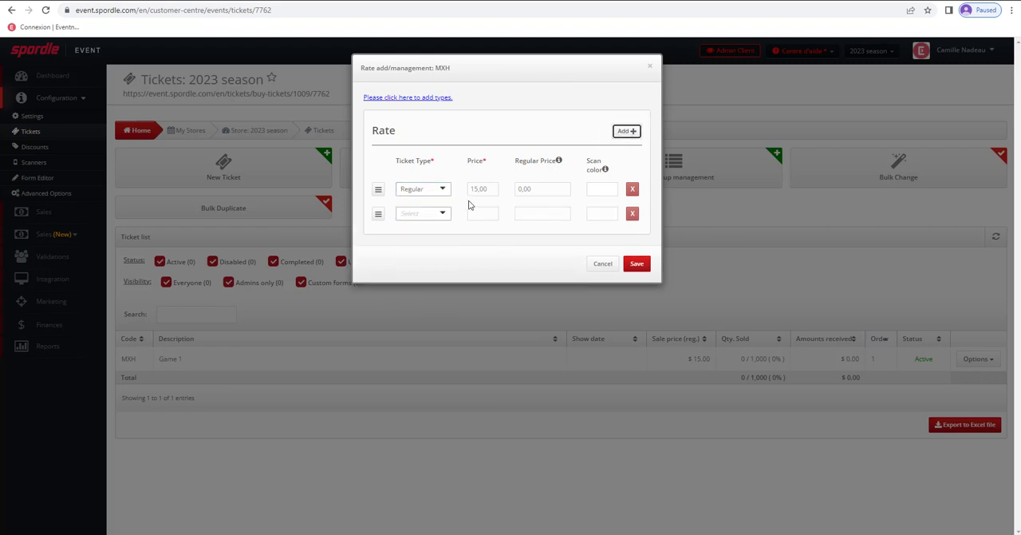
click(423, 213)
click(413, 261)
click(486, 213)
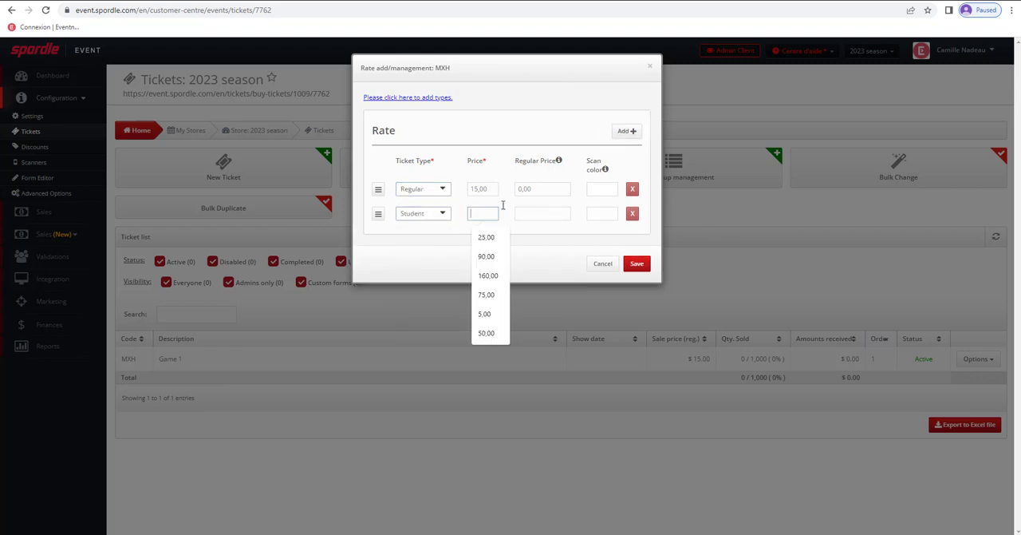
text(10)
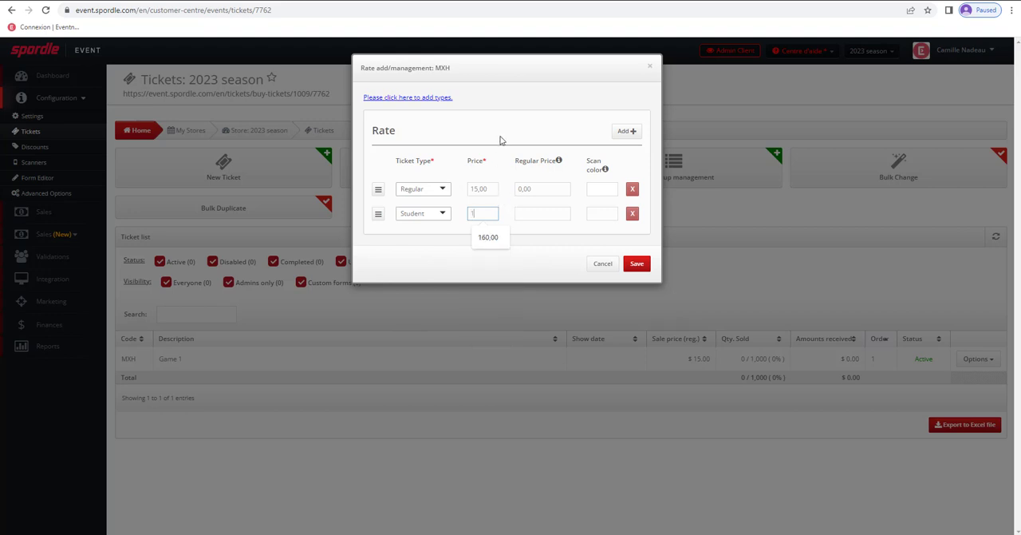
click(636, 265)
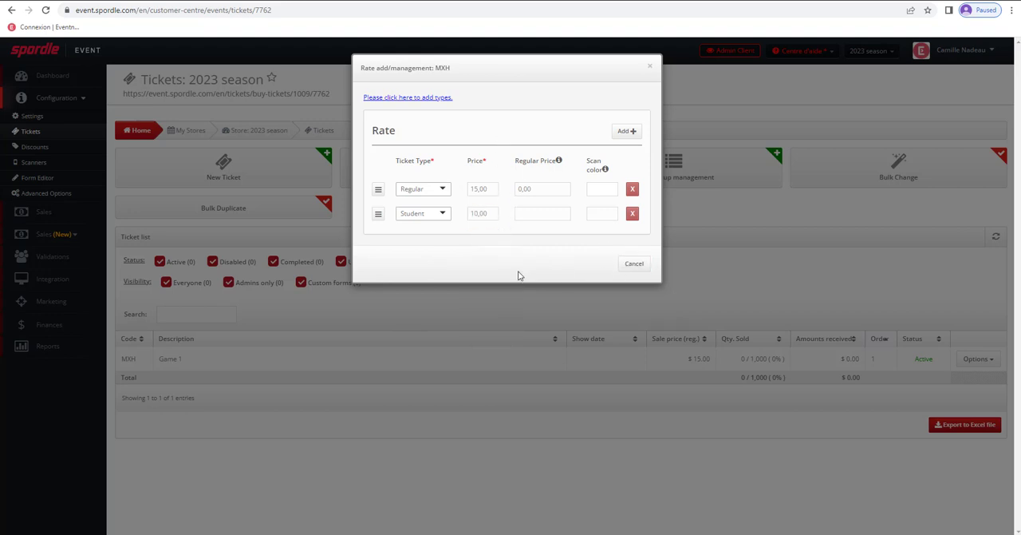
- Confirm both the Regular and Student tickets of Game 1 and save the confirmation
scroll(508, 269, down, 2)
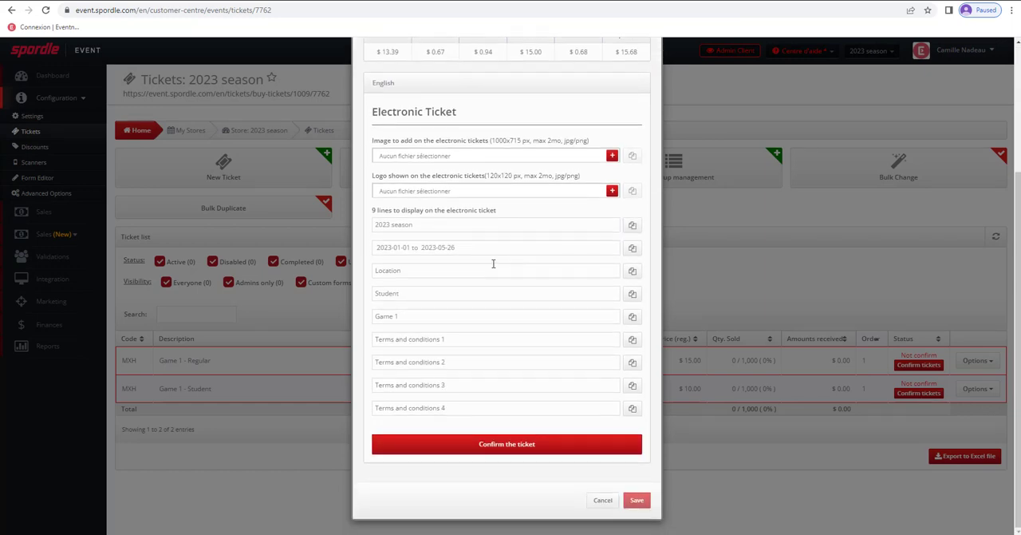
click(527, 445)
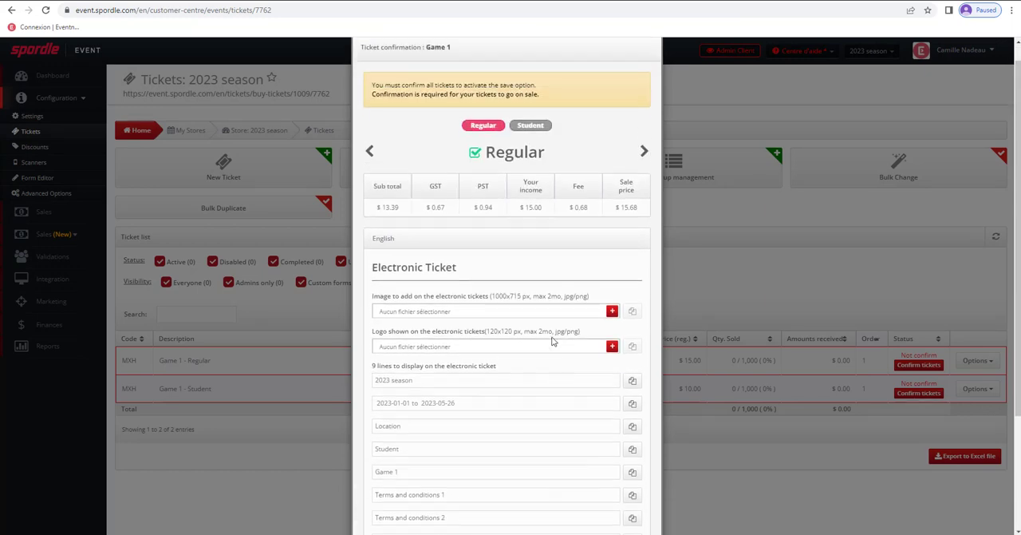
scroll(513, 382, down, 2)
click(534, 445)
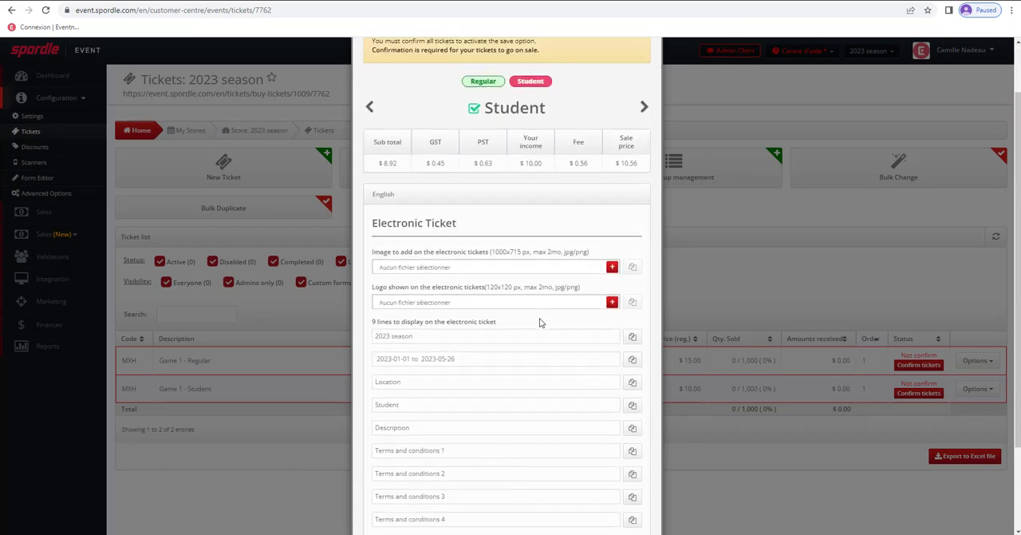
scroll(542, 385, down, 2)
click(637, 500)
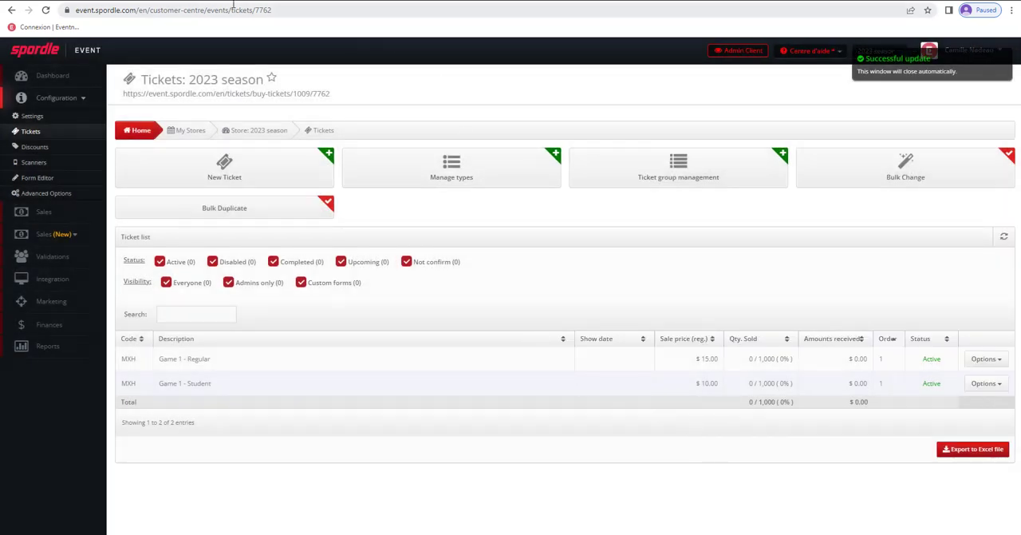
- Reload the store's public purchase page and examine the Regular and Student rates of Game 1
click(226, 1)
click(45, 10)
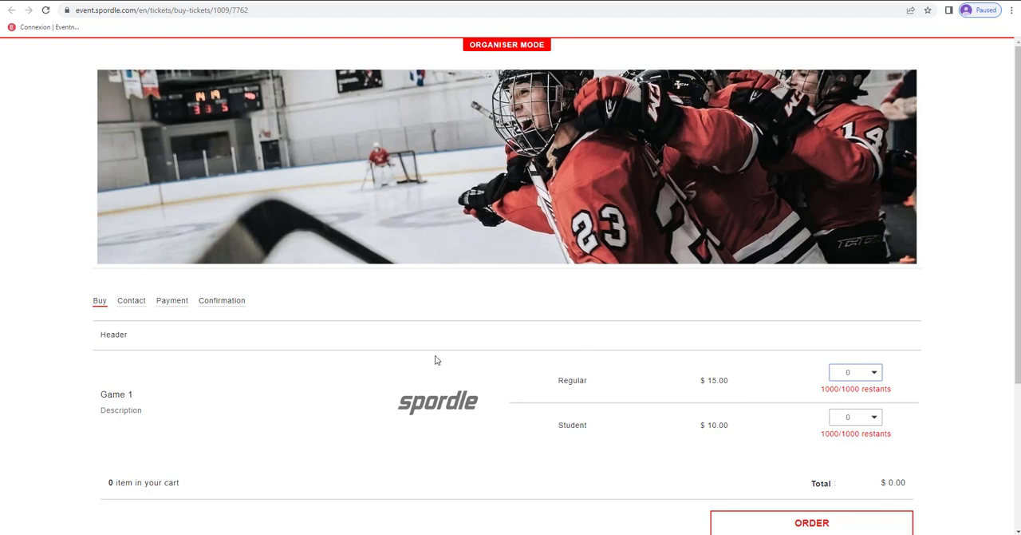
mouse_move(868, 432)
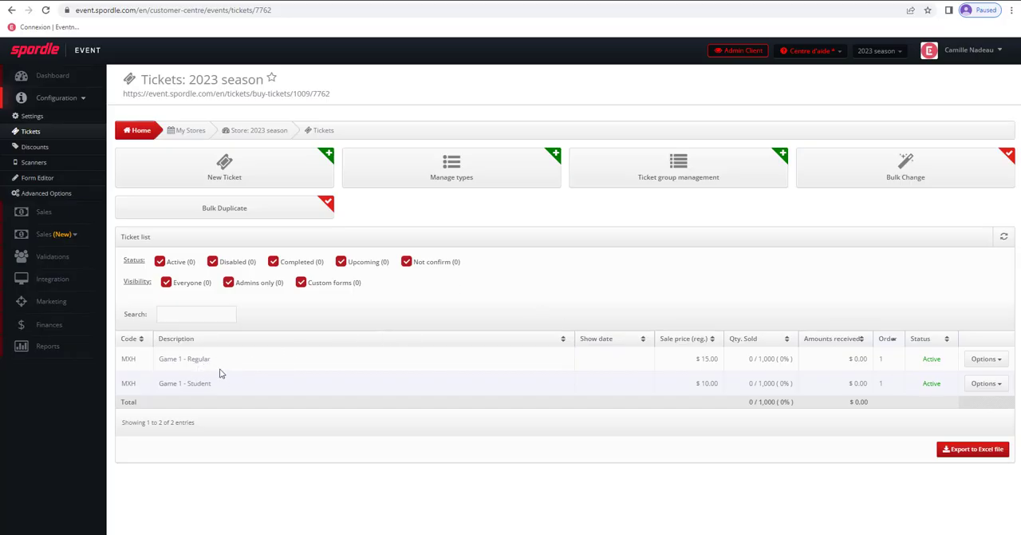
- Try to copy the Game 1 ticket with its sales parameters under the English title "Game 2"
click(996, 360)
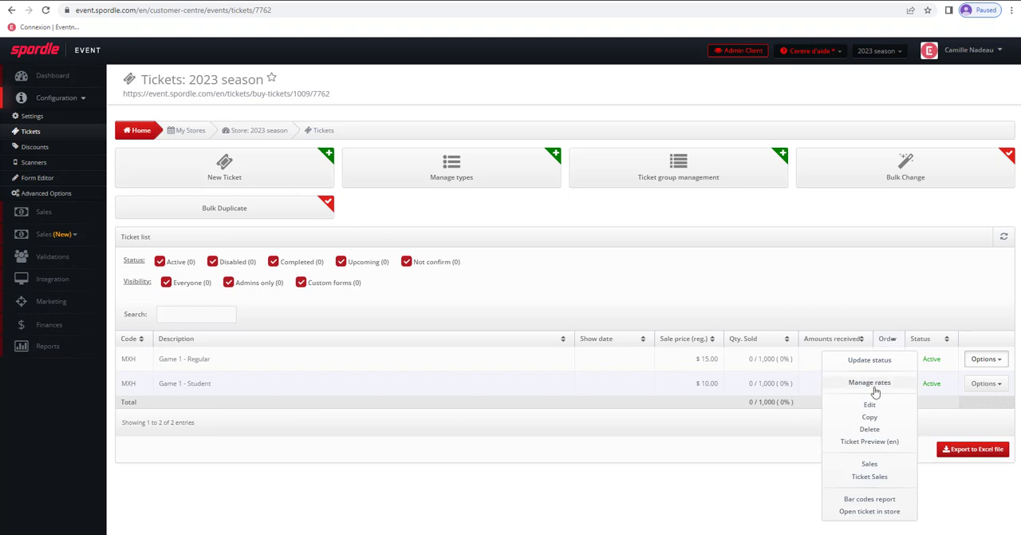
click(869, 418)
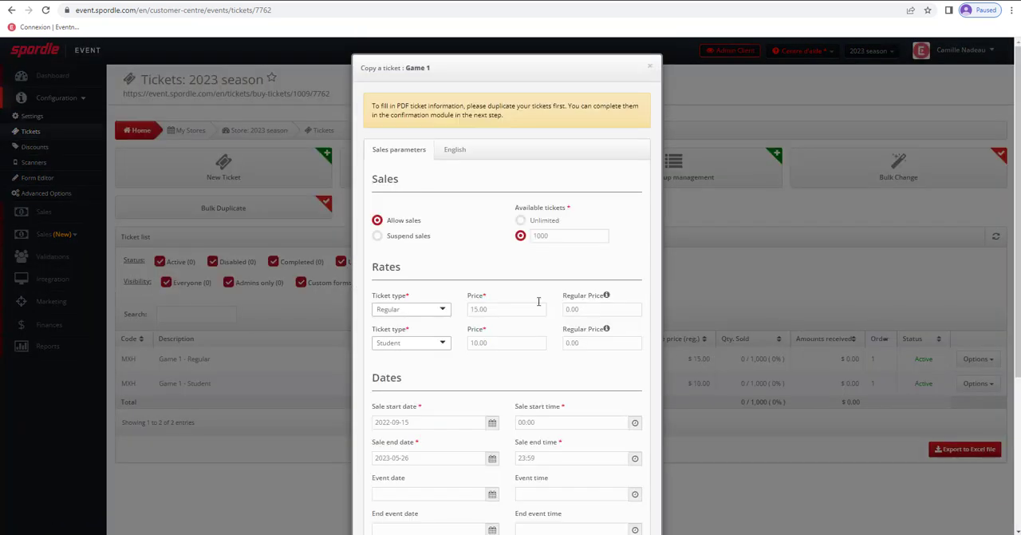
scroll(474, 217, down, 1)
scroll(475, 217, down, 1)
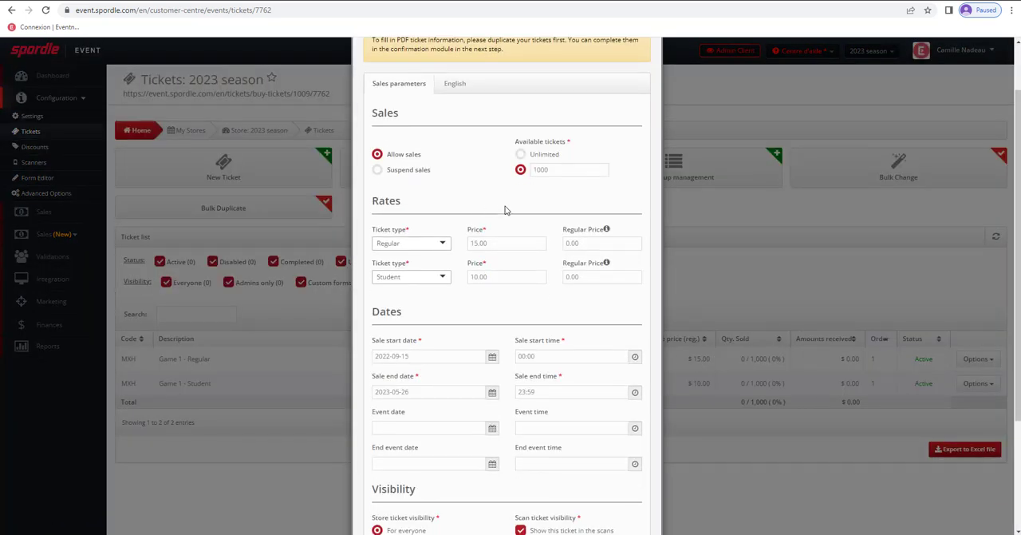
scroll(477, 380, down, 1)
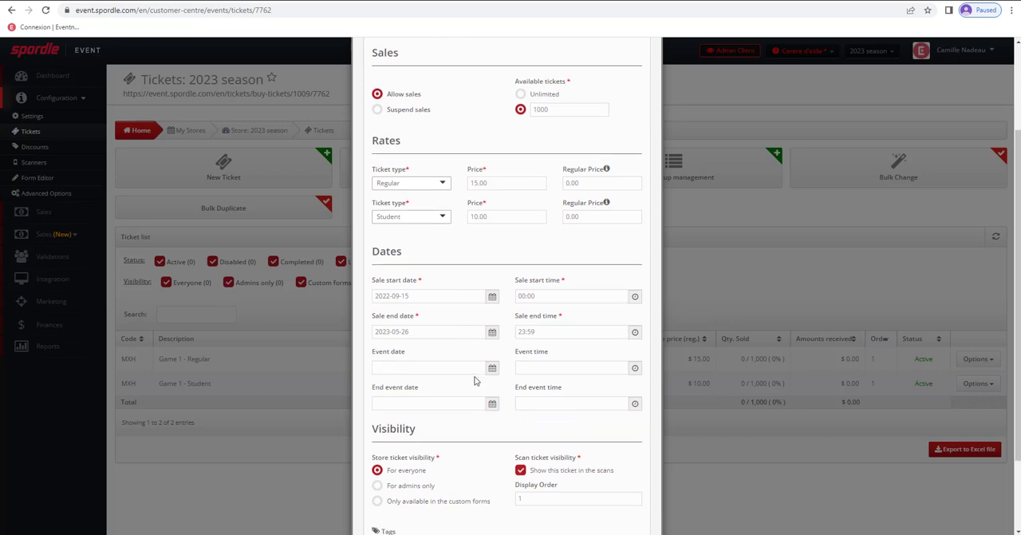
click(638, 462)
scroll(451, 332, up, 3)
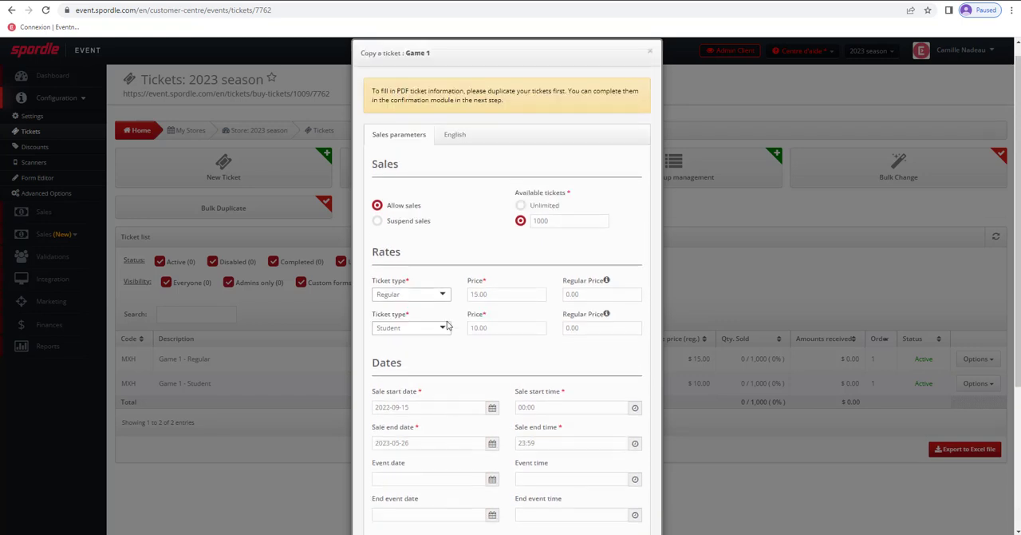
click(455, 151)
click(409, 229)
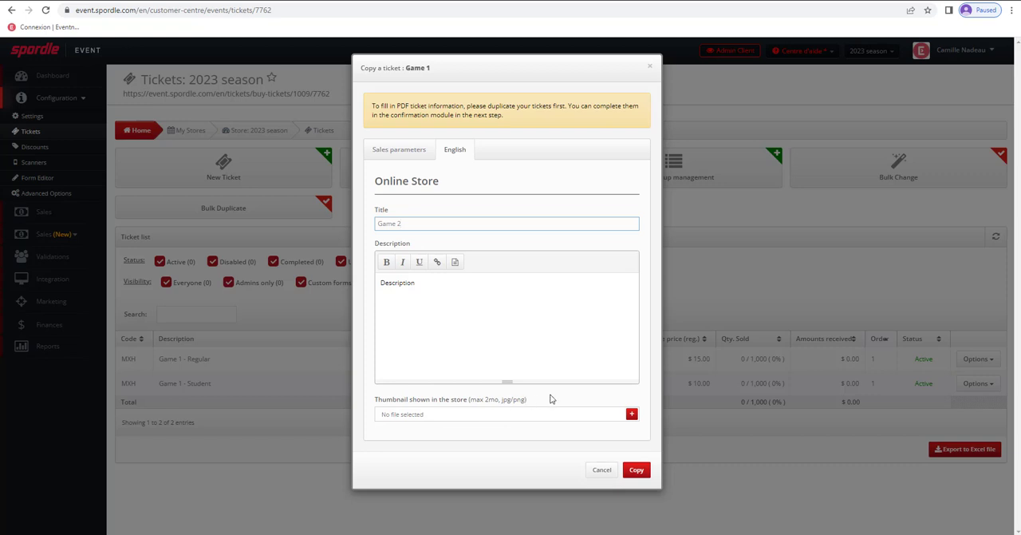
click(637, 470)
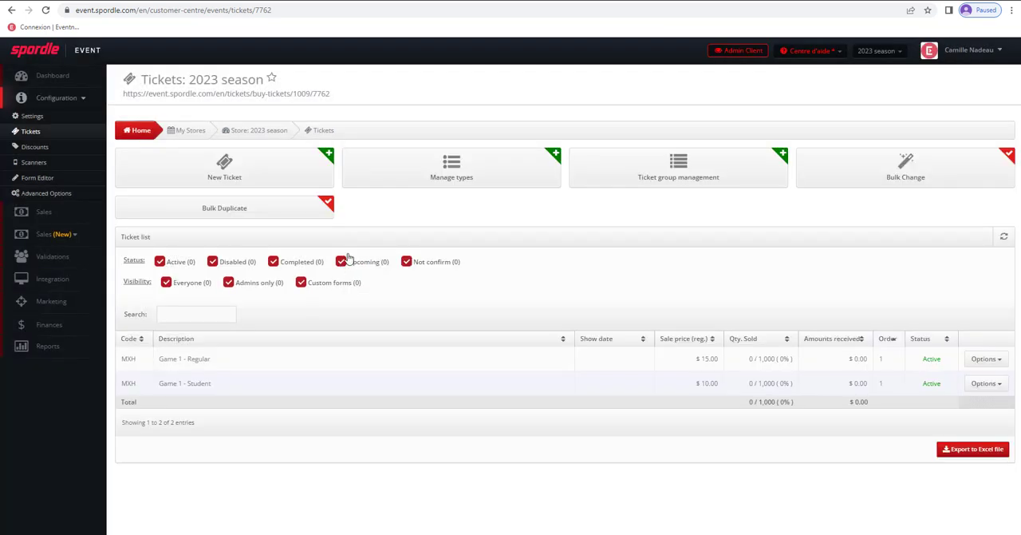
- Start a new ticket and limit its available quantity to 100
click(242, 167)
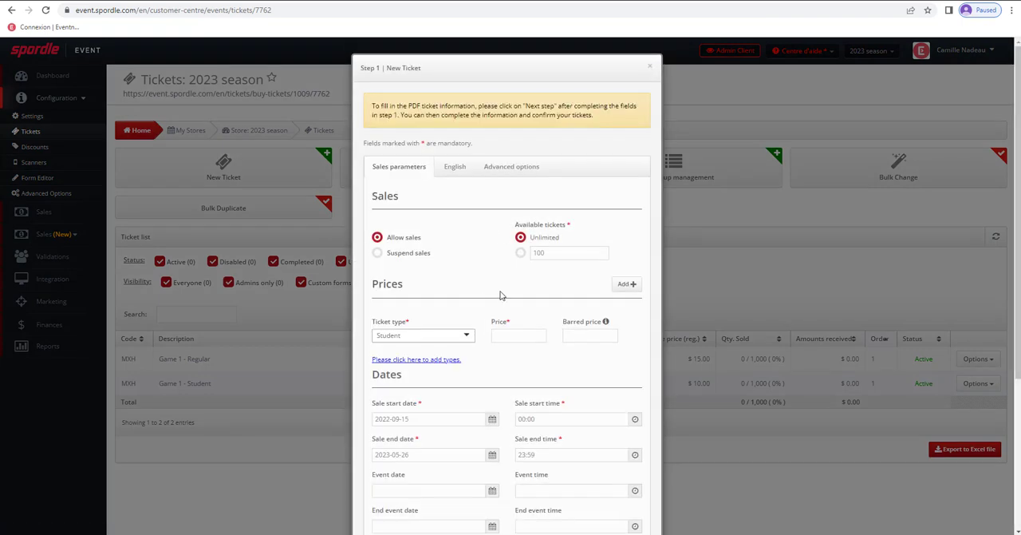
scroll(500, 295, down, 2)
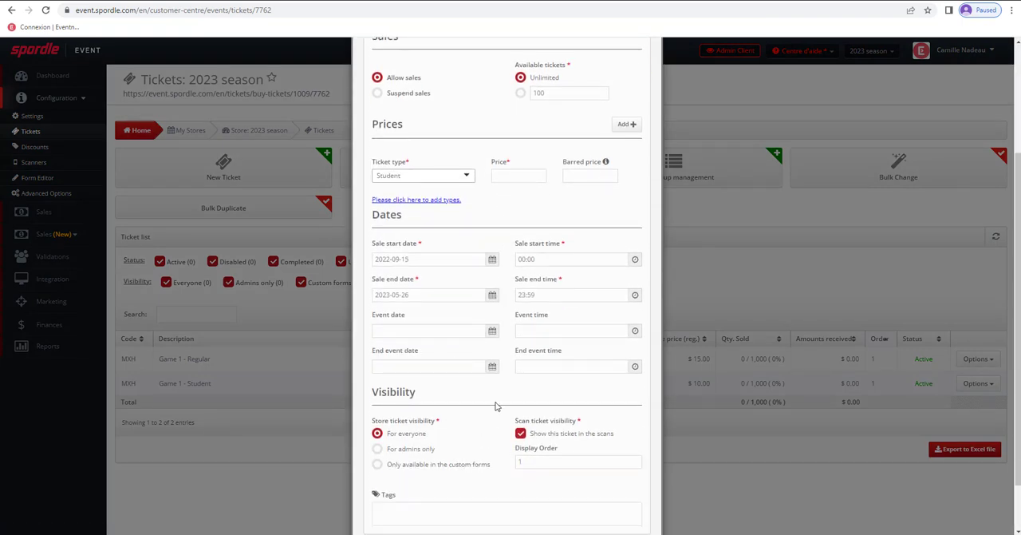
scroll(495, 406, up, 2)
click(520, 239)
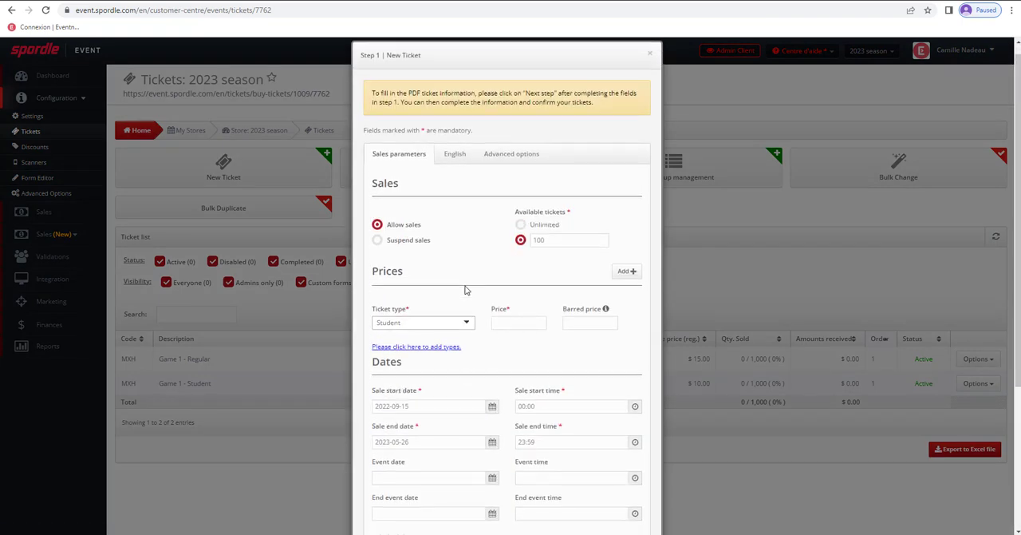
- Set the new ticket's type to Regular and its price to 40.00
scroll(466, 290, down, 1)
click(419, 283)
scroll(403, 343, down, 3)
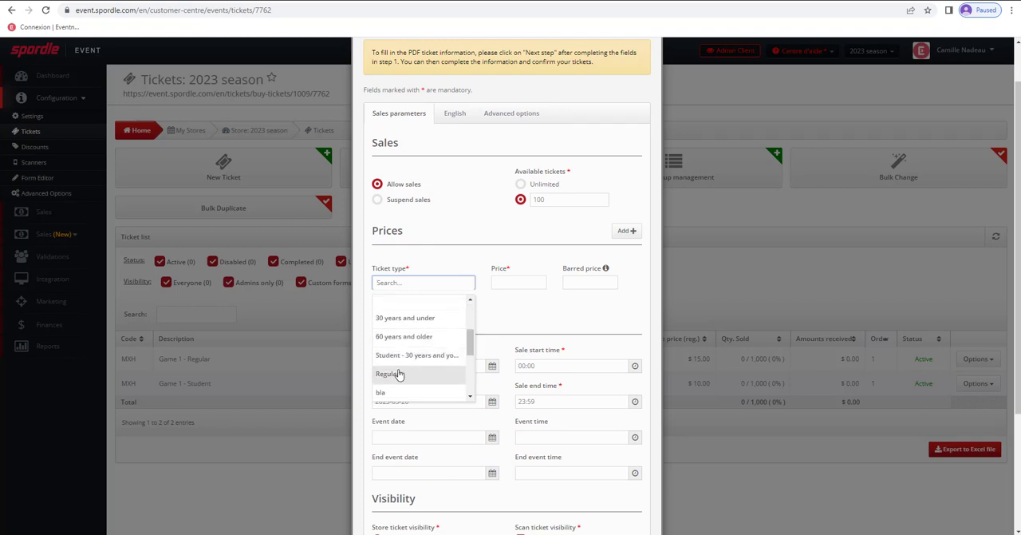
click(400, 374)
click(509, 281)
text(40)
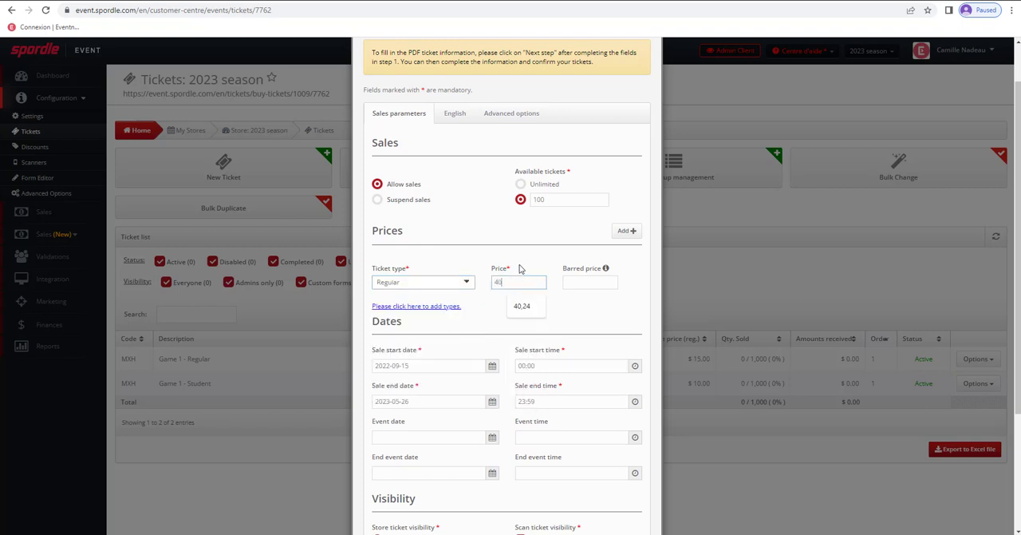
click(519, 247)
scroll(602, 393, down, 3)
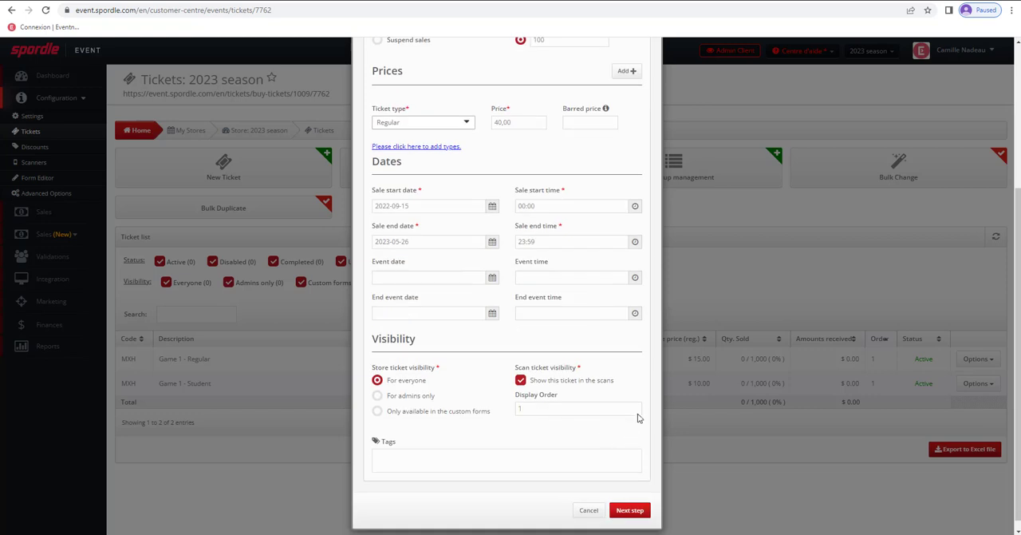
- Give the new ticket the English title "T-Shirt" and replace its store thumbnail with the "thumb" image
scroll(487, 208, up, 5)
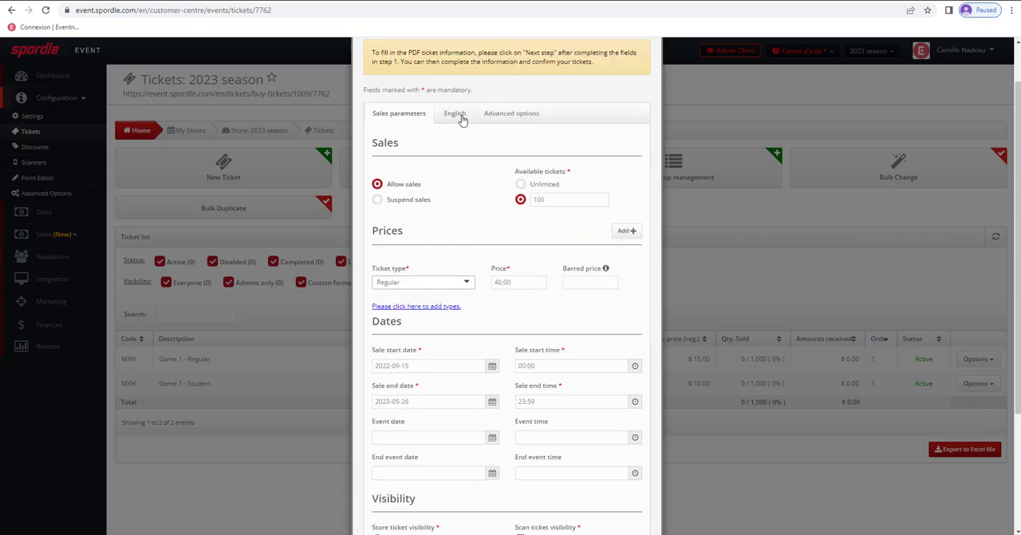
click(462, 117)
click(472, 240)
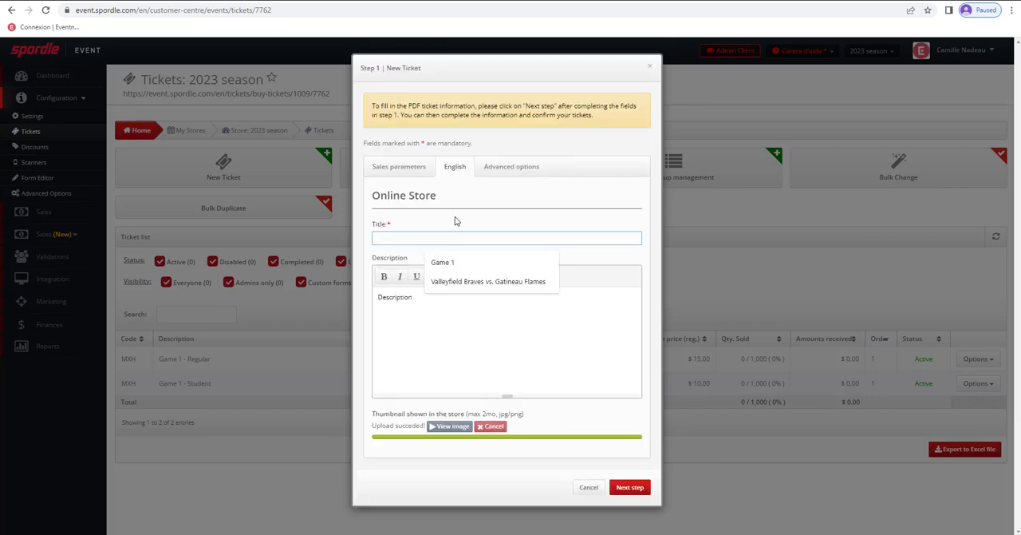
text(T-Shirt)
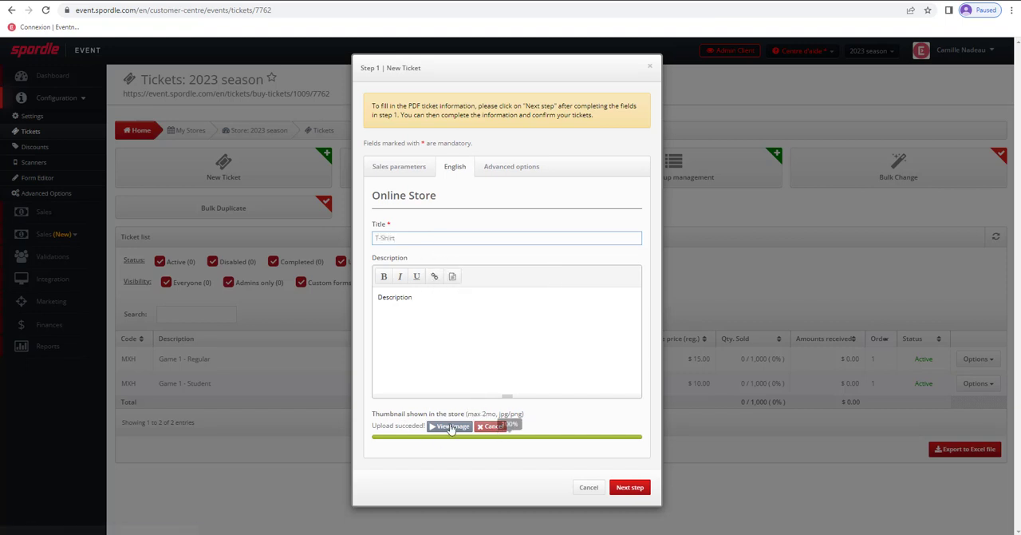
click(490, 427)
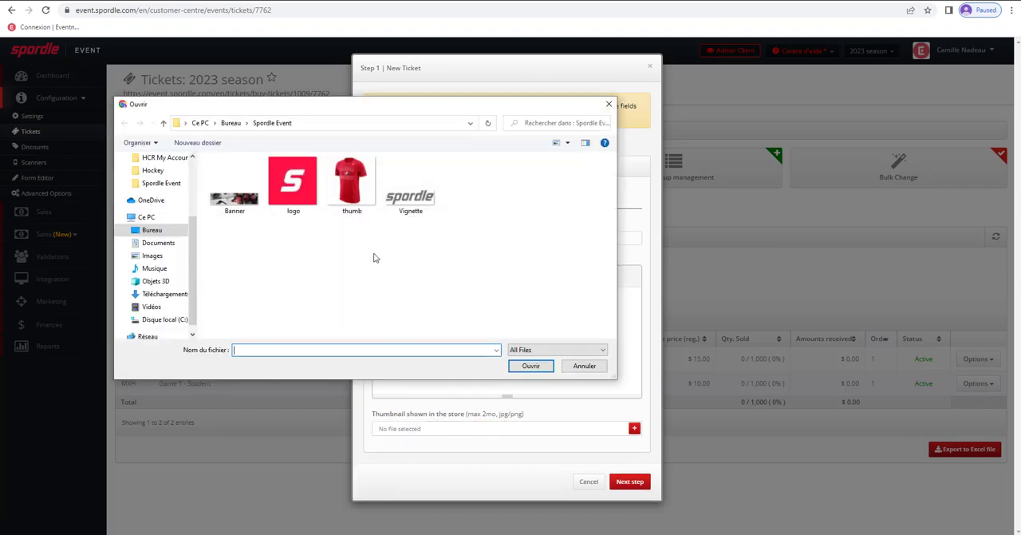
click(354, 186)
double_click(354, 186)
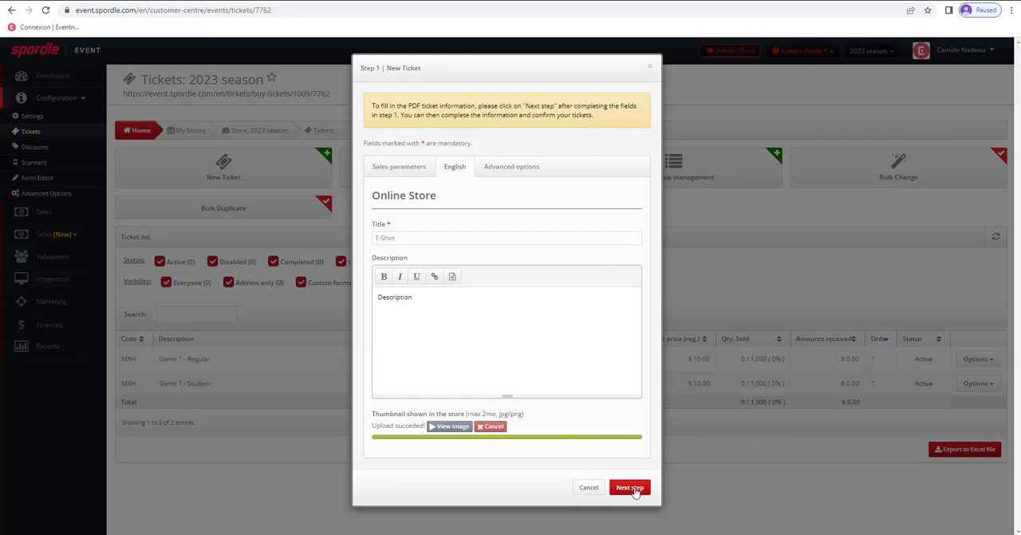
- Proceed to the T-Shirt's electronic ticket details, confirm the ticket with the default lines and save it
click(632, 487)
scroll(534, 354, down, 3)
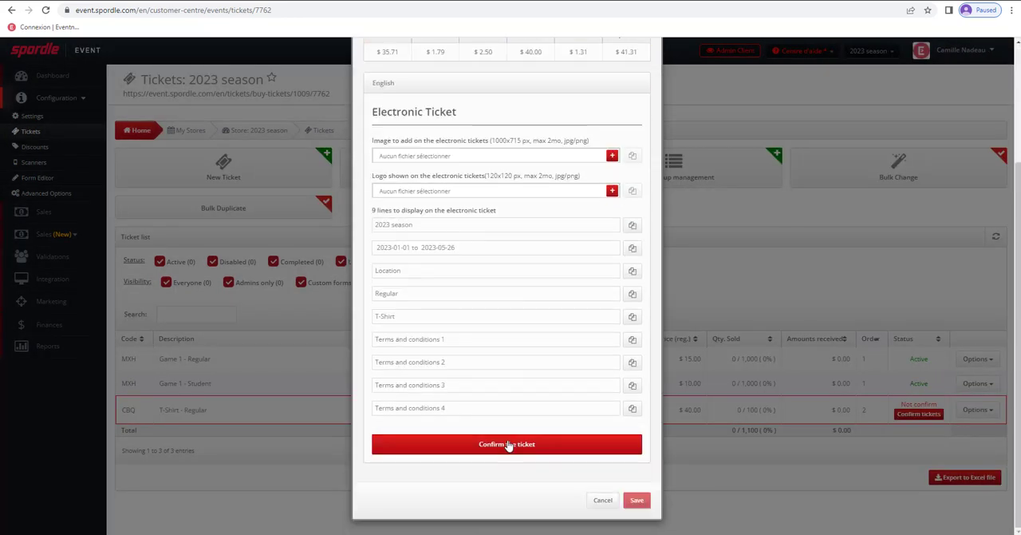
click(509, 444)
scroll(511, 399, up, 3)
scroll(518, 399, down, 3)
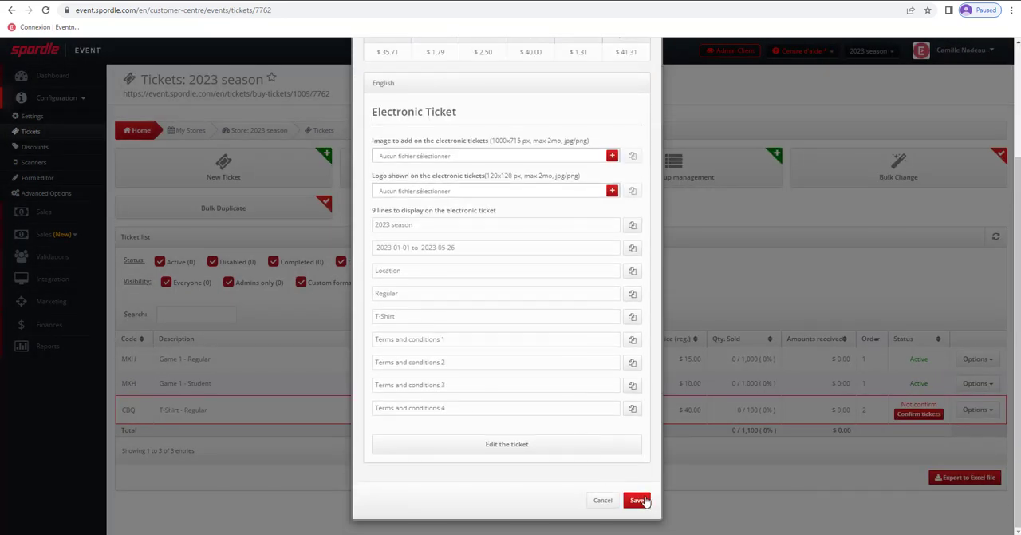
click(637, 500)
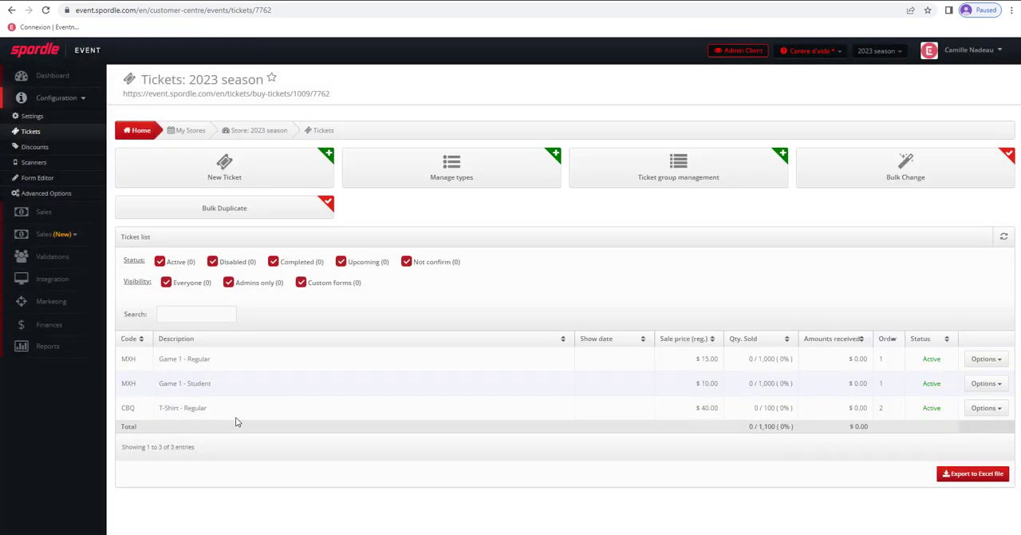
- Edit the T-Shirt ticket so its store visibility is "Only available in the custom forms", and save it
click(191, 409)
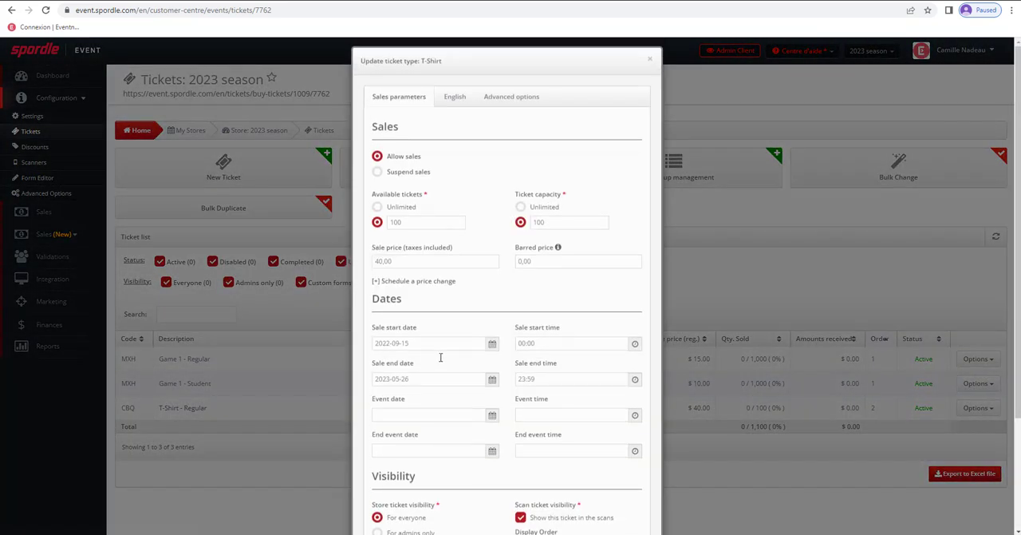
scroll(440, 358, down, 3)
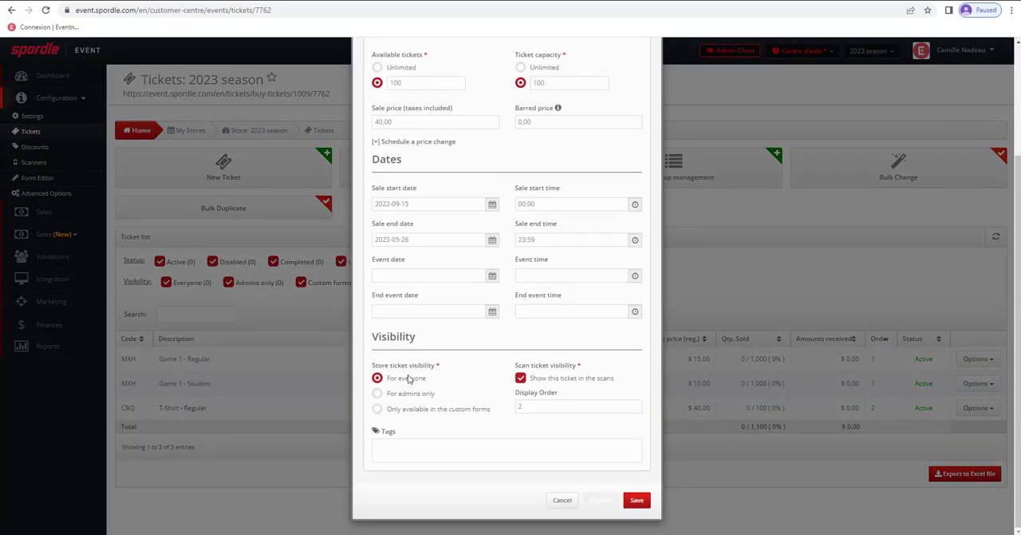
click(377, 409)
click(637, 500)
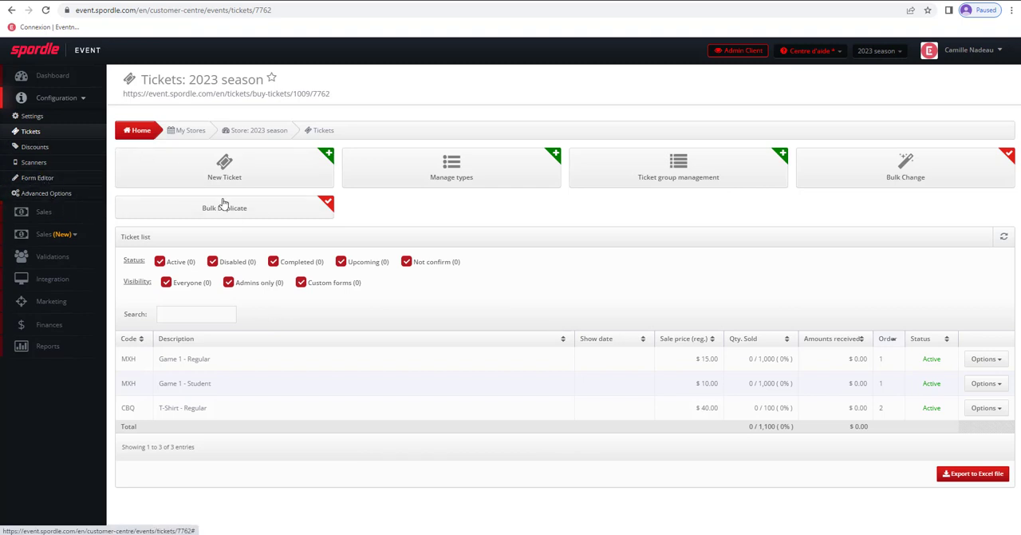
- Start a strict "Discount on each item if minimum amount reached" for the store with the code PROMO2022
click(41, 147)
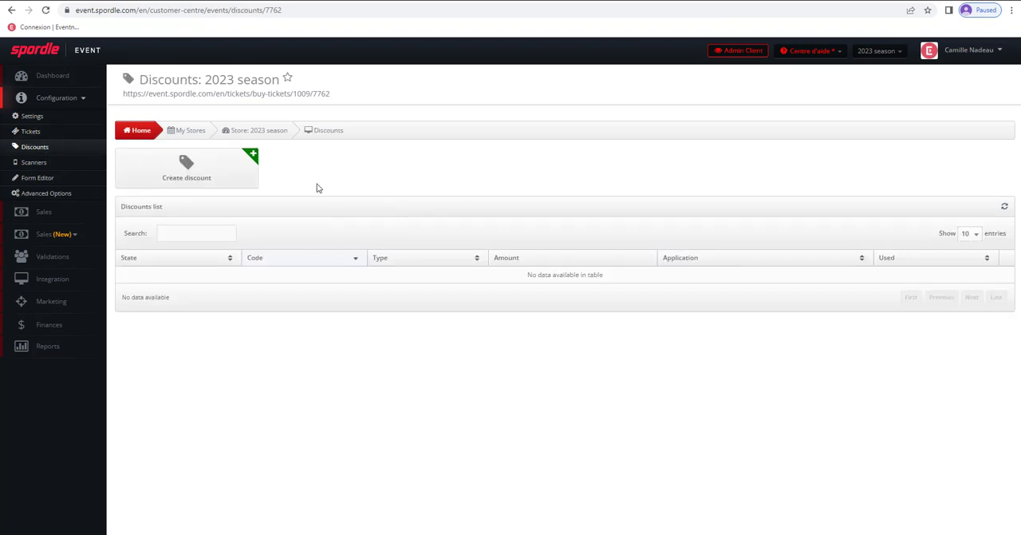
click(212, 177)
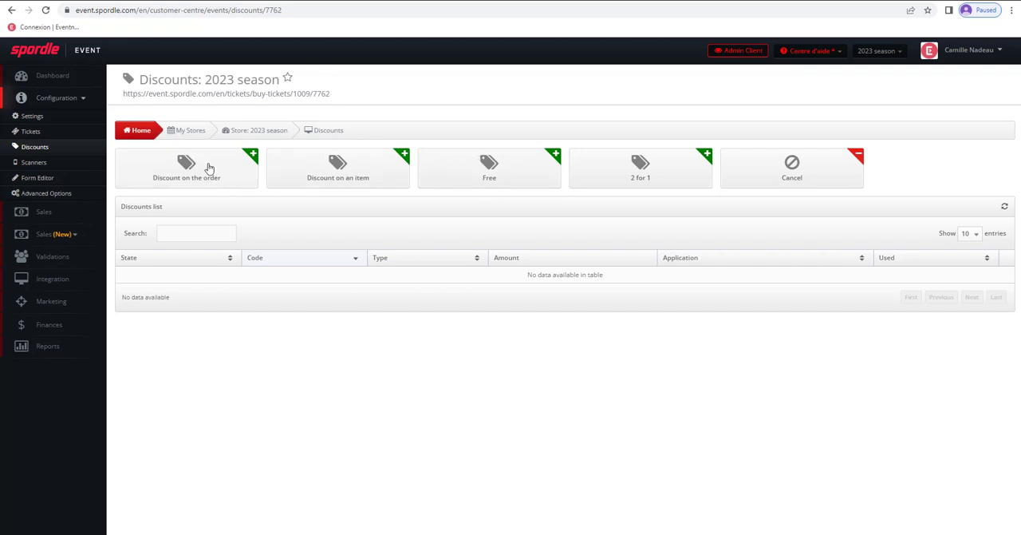
click(336, 169)
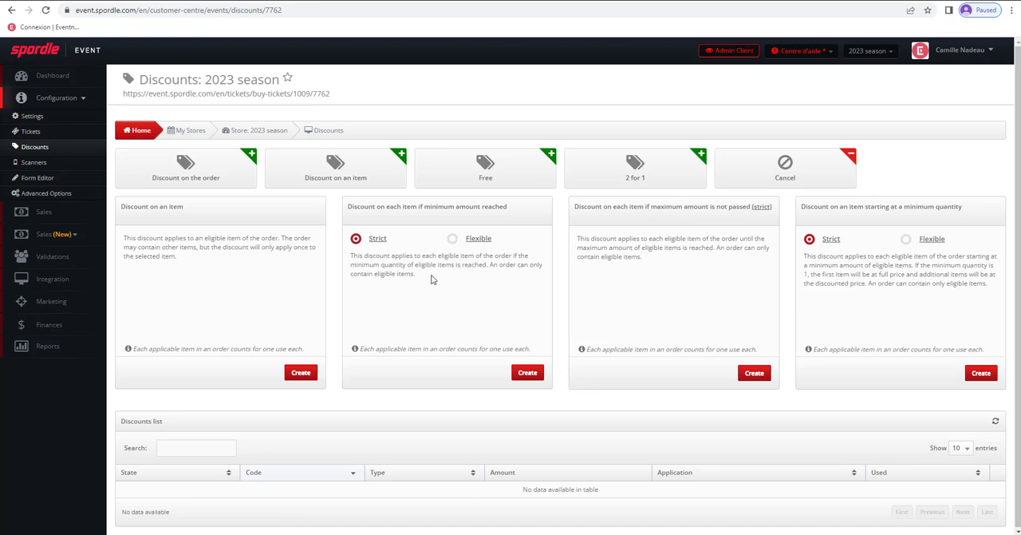
click(529, 372)
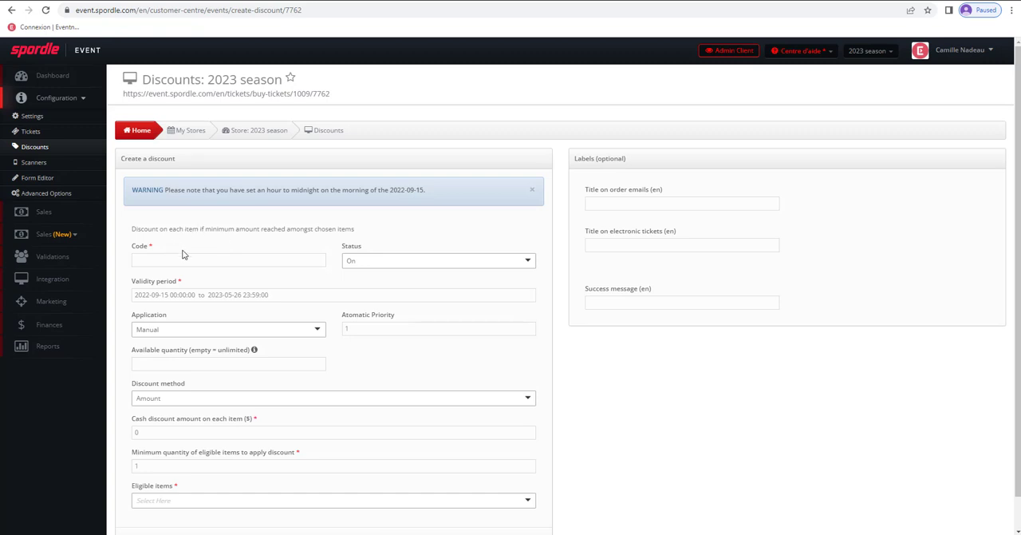
click(164, 255)
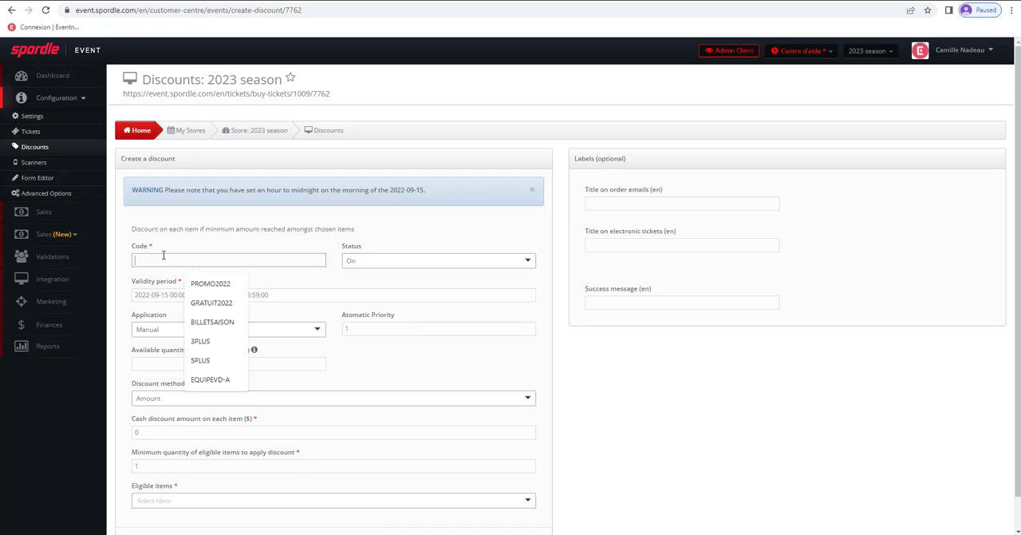
click(211, 284)
- Set the discount's application to Automatic and its available quantity to 10
scroll(259, 243, down, 1)
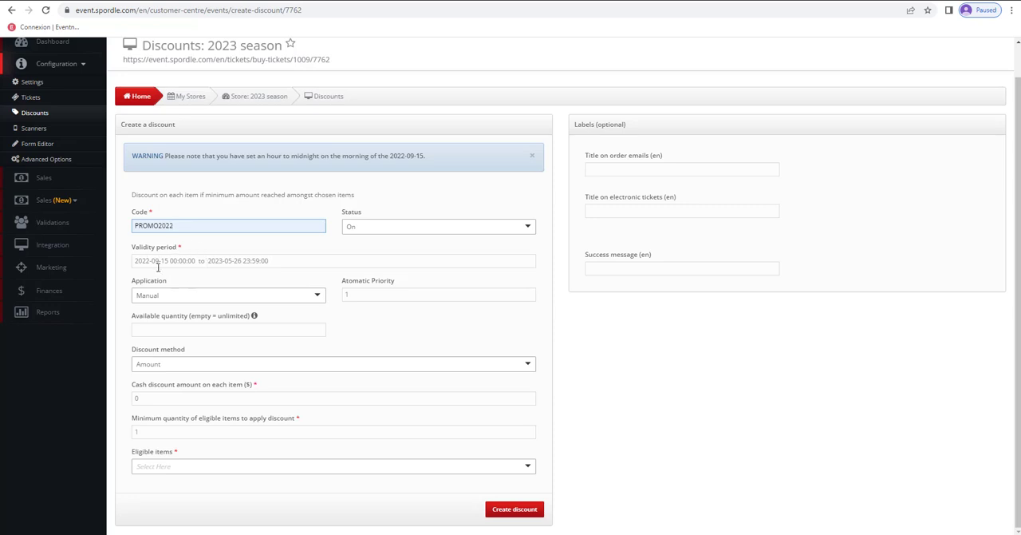
click(214, 294)
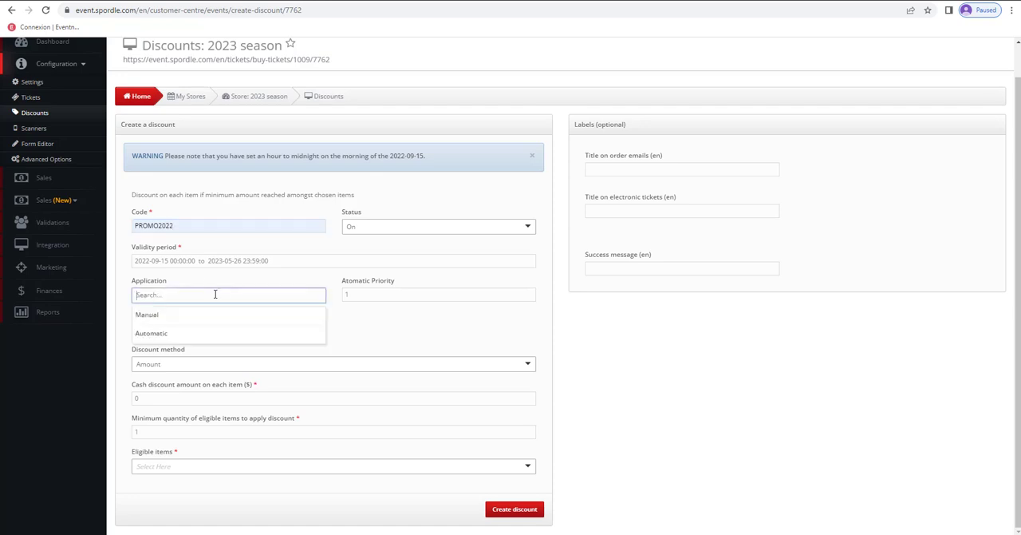
click(152, 337)
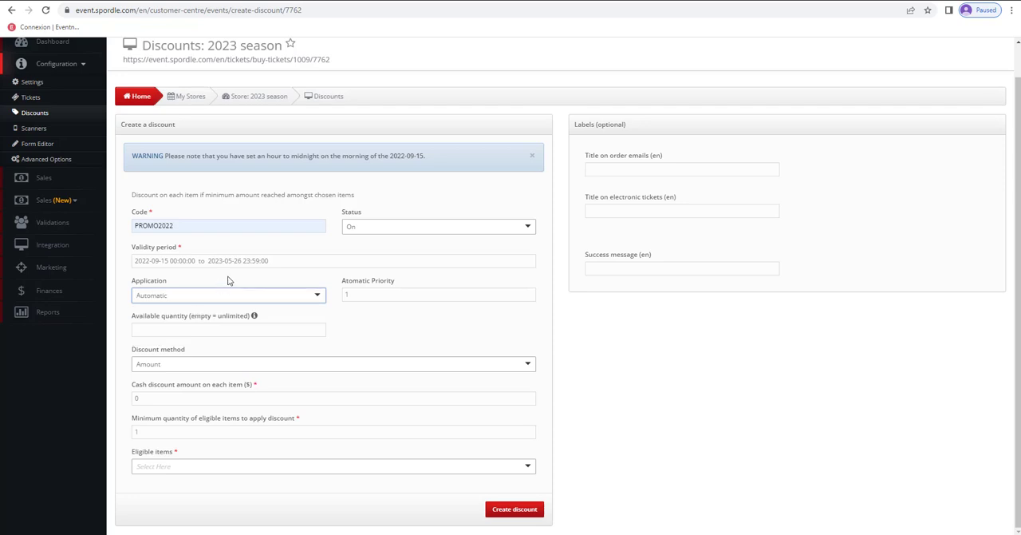
click(174, 329)
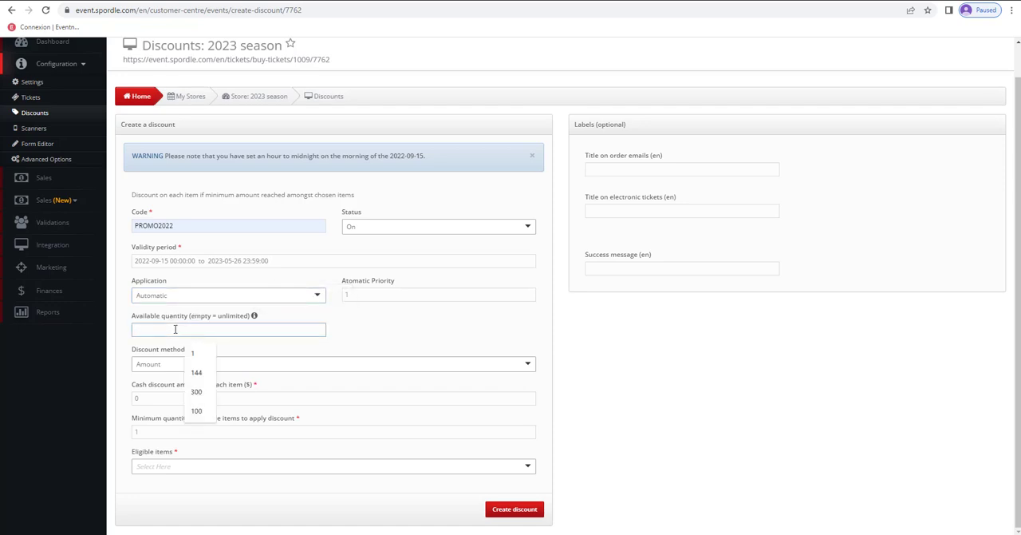
text(10)
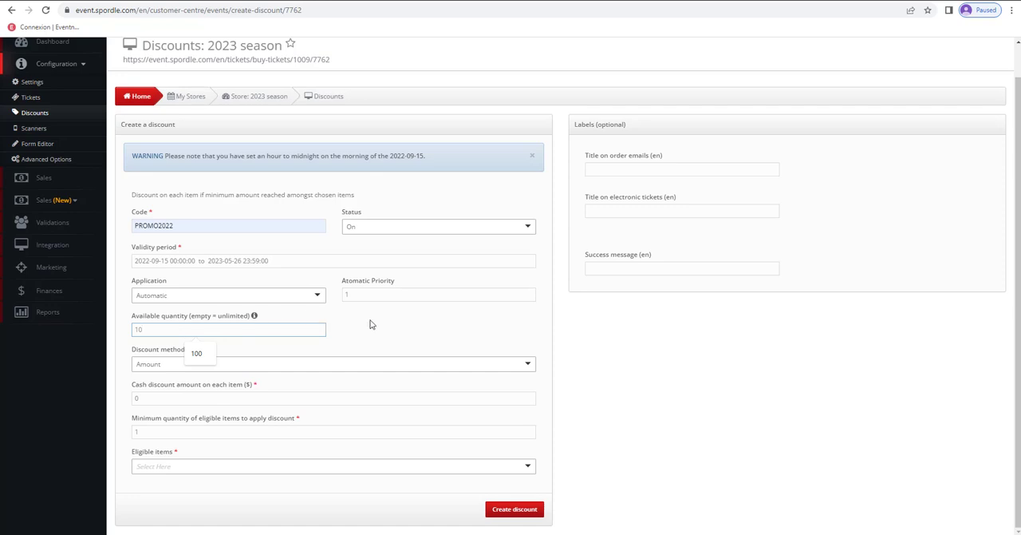
- Use the Amount discount method with $5 off each item and a minimum of 2 eligible items
click(369, 322)
click(169, 365)
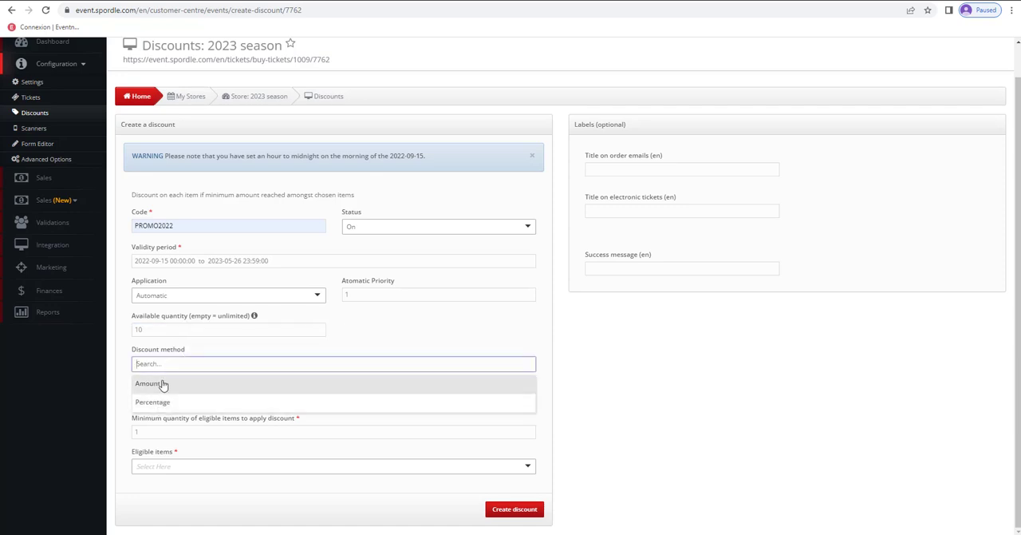
click(168, 383)
key(Tab)
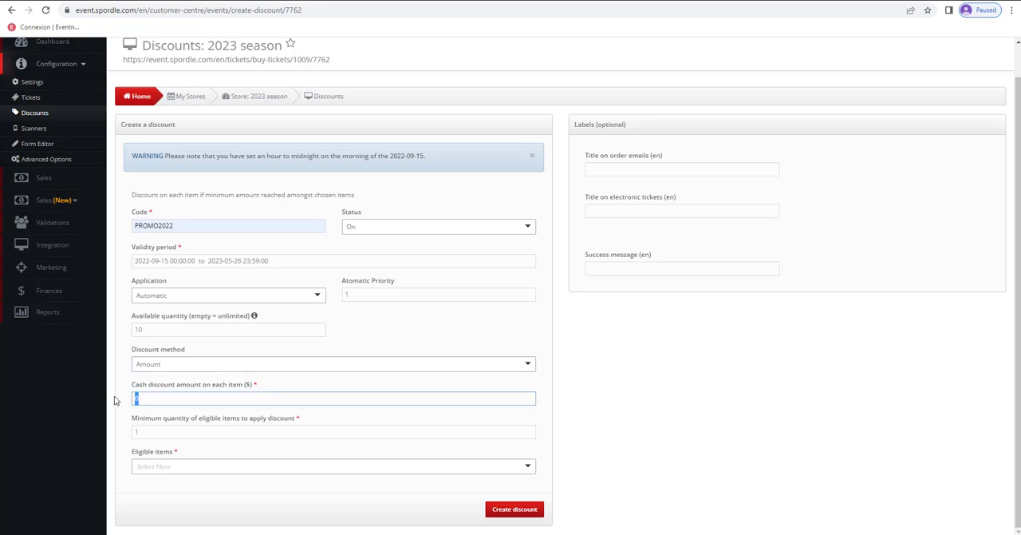
text(5)
click(151, 421)
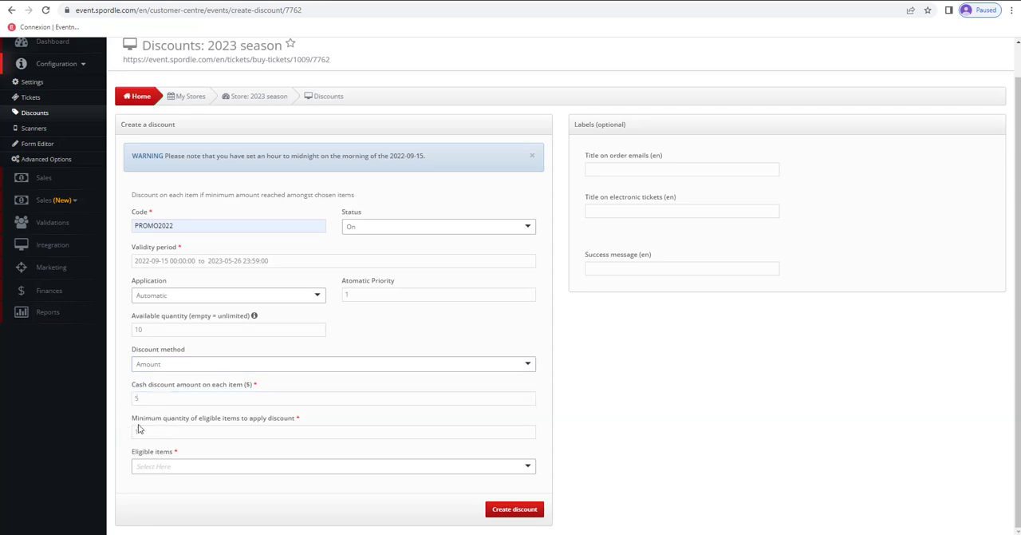
drag(145, 430, 125, 433)
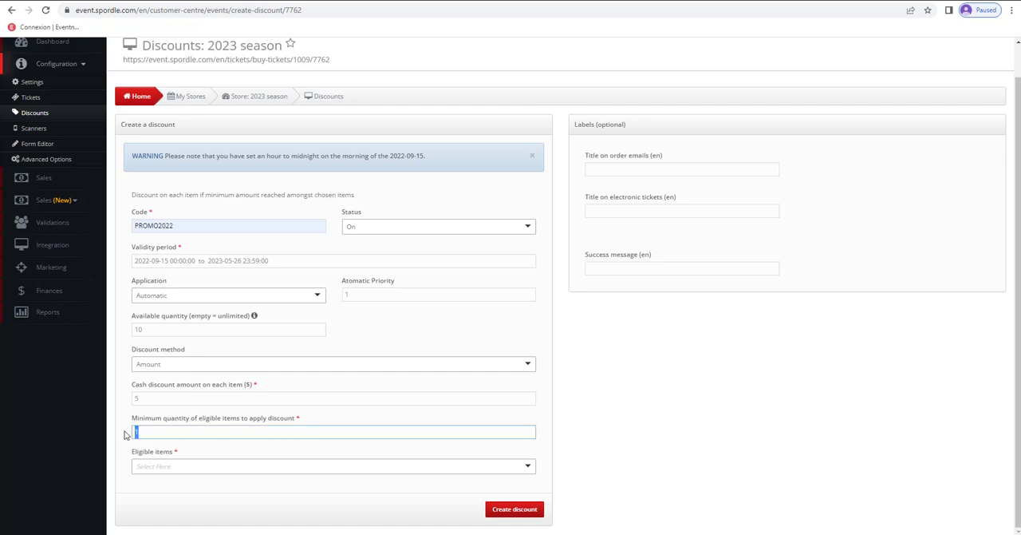
text(2)
- Make Game 1 (Regular) and Game 1 (Student) the eligible items and create the discount
click(244, 465)
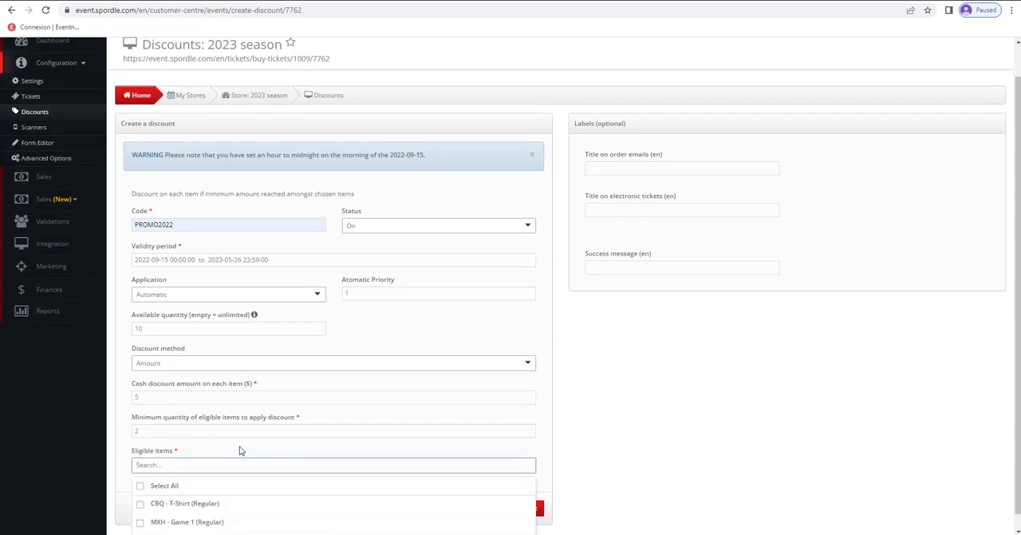
click(182, 508)
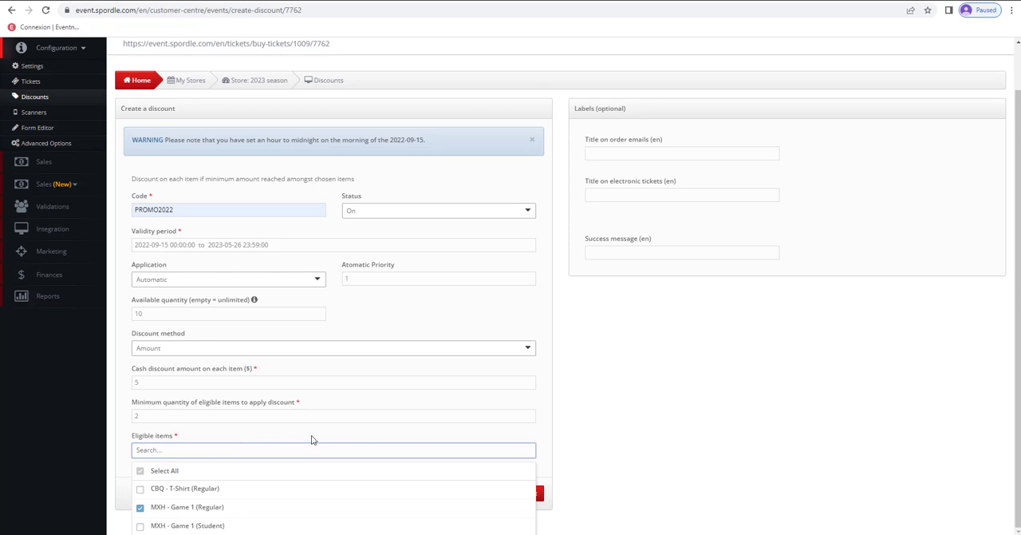
click(177, 524)
click(313, 429)
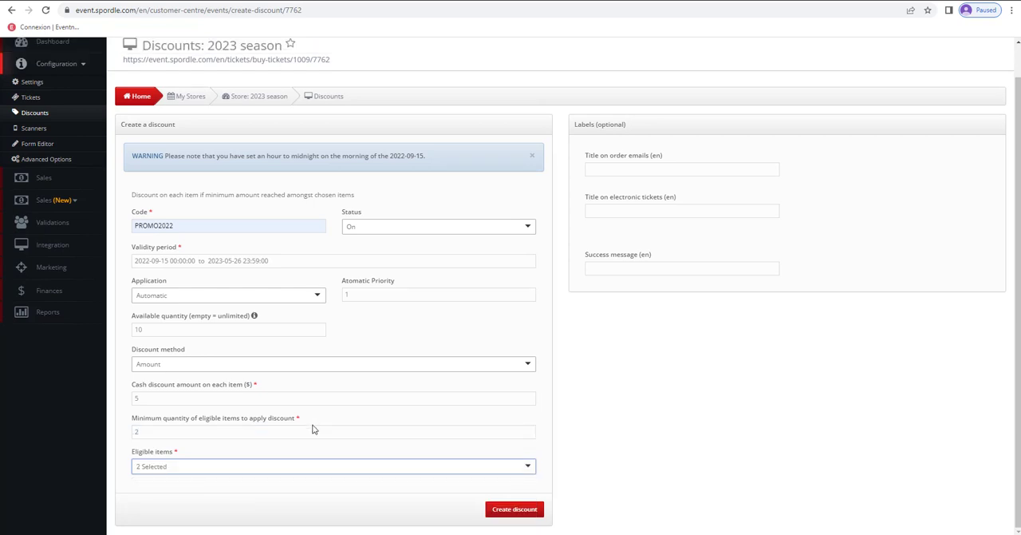
click(517, 509)
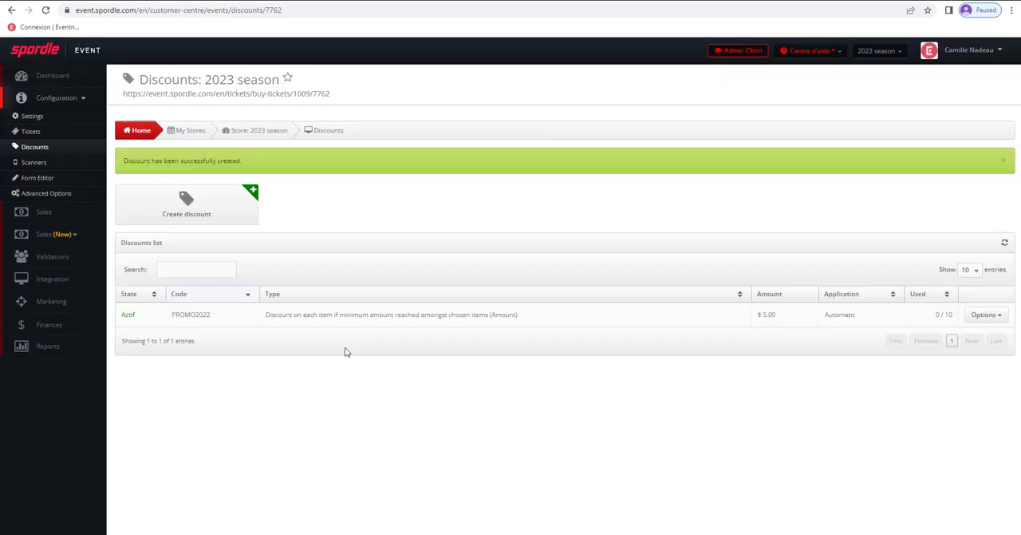
- Open the store's public purchase page and select one Regular and one Student ticket for Game 1
click(343, 95)
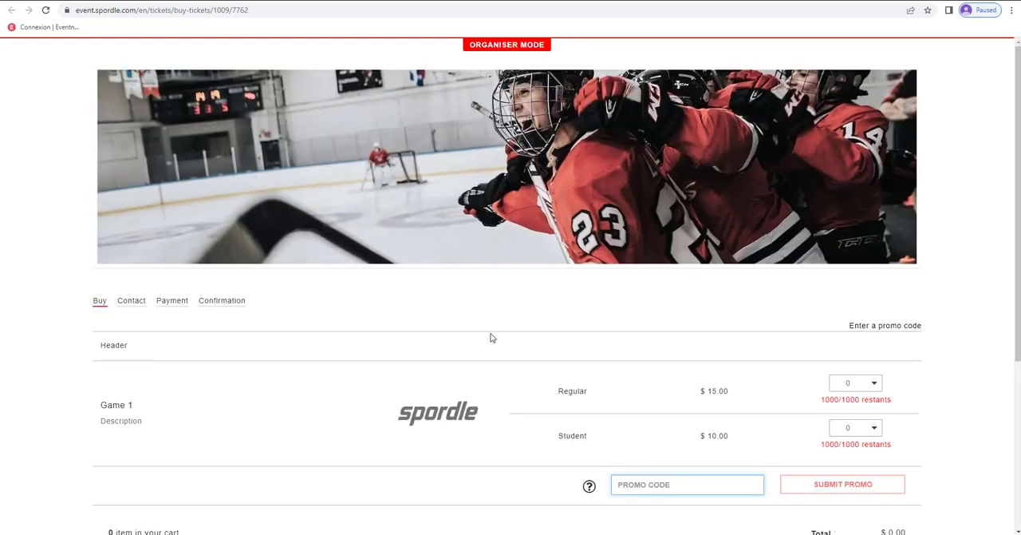
click(872, 384)
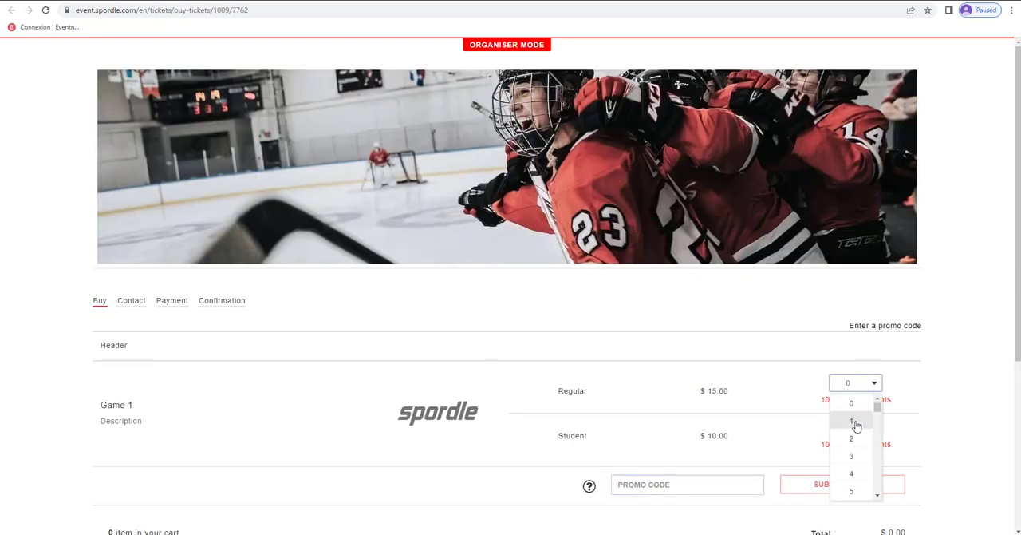
click(855, 422)
click(866, 427)
click(855, 465)
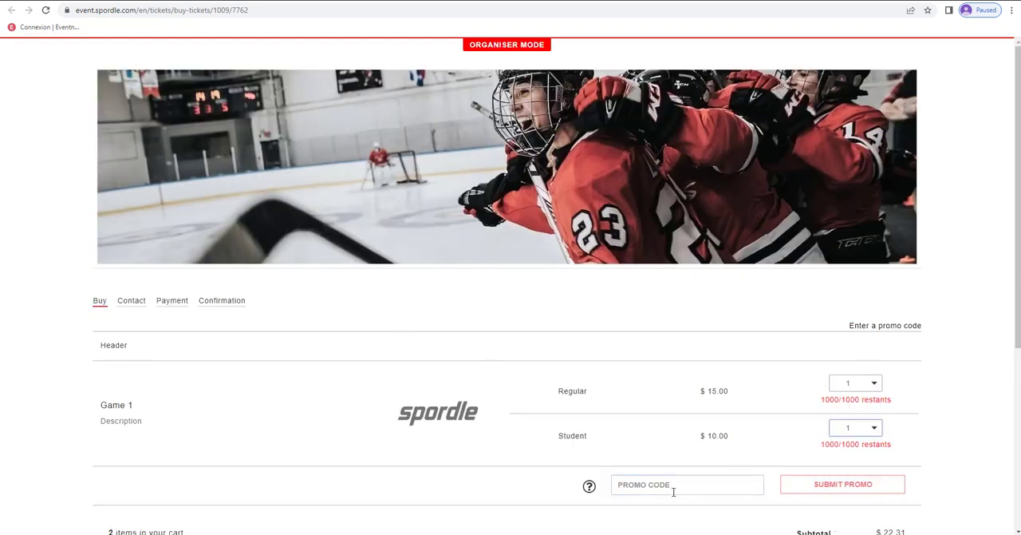
- Submit the promo code PROMO2022 on the test order and check the discount in the cart summary
click(674, 489)
text(PROMO2022)
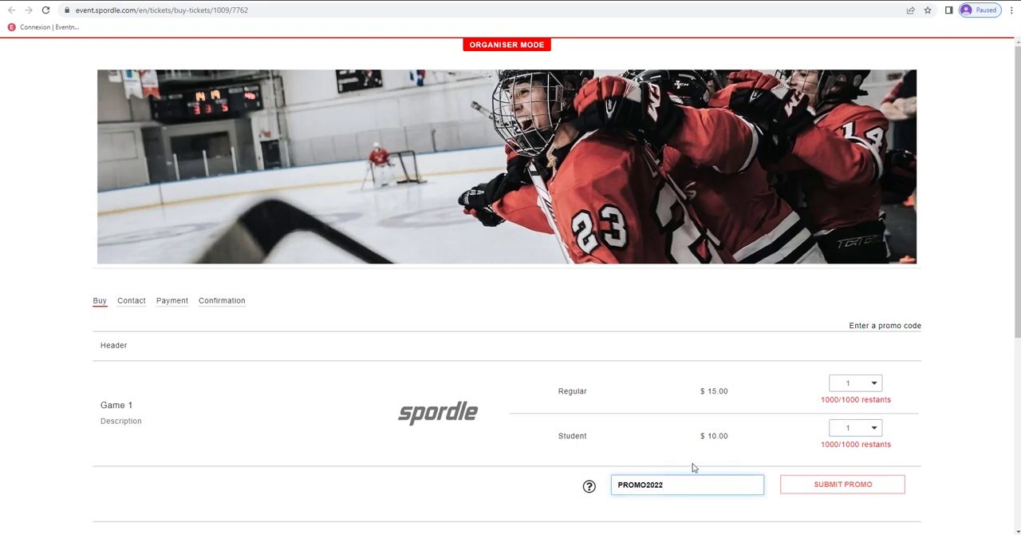
click(860, 485)
scroll(855, 447, down, 1)
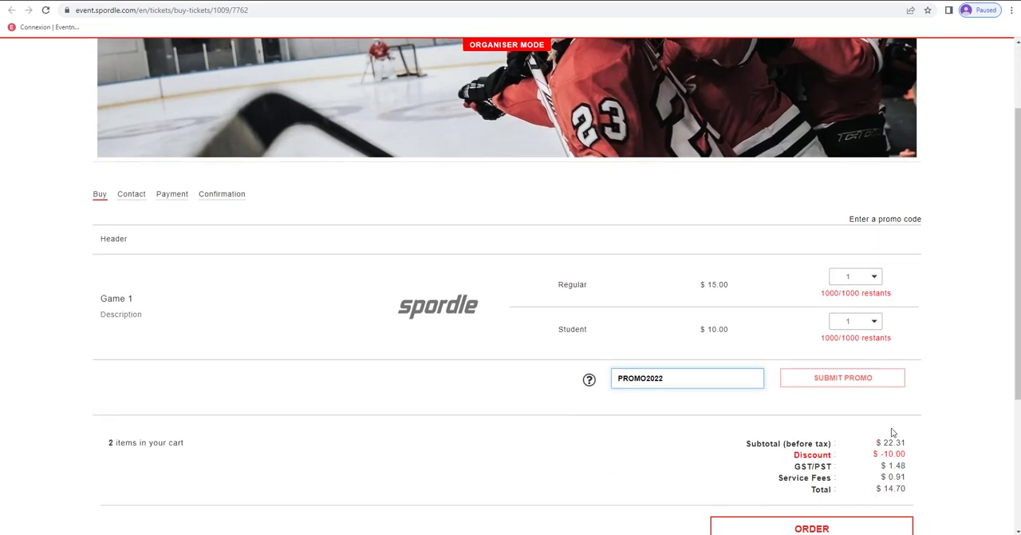
scroll(960, 422, down, 1)
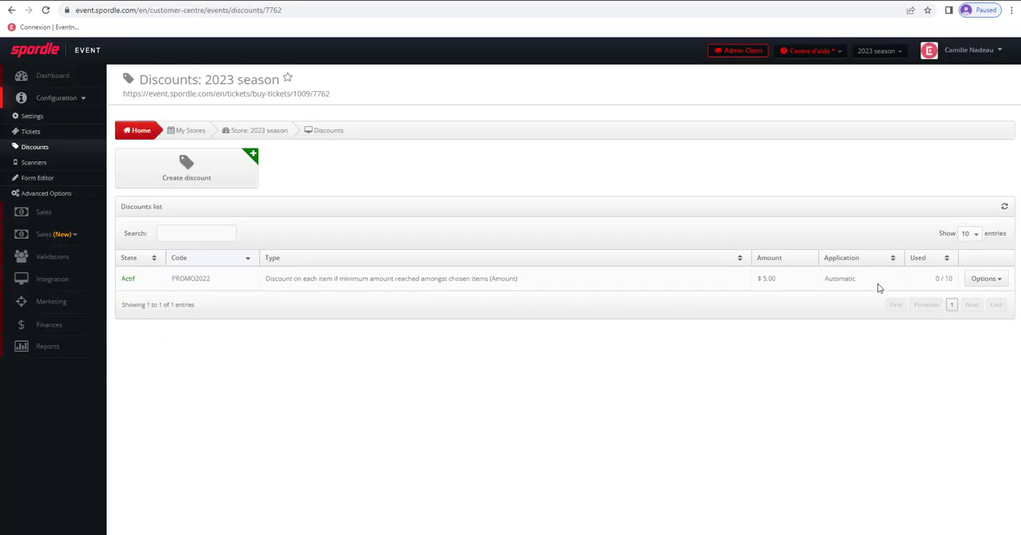
- View the options for the PROMO2022 discount and examine the billing information form on the store's contact page
click(996, 280)
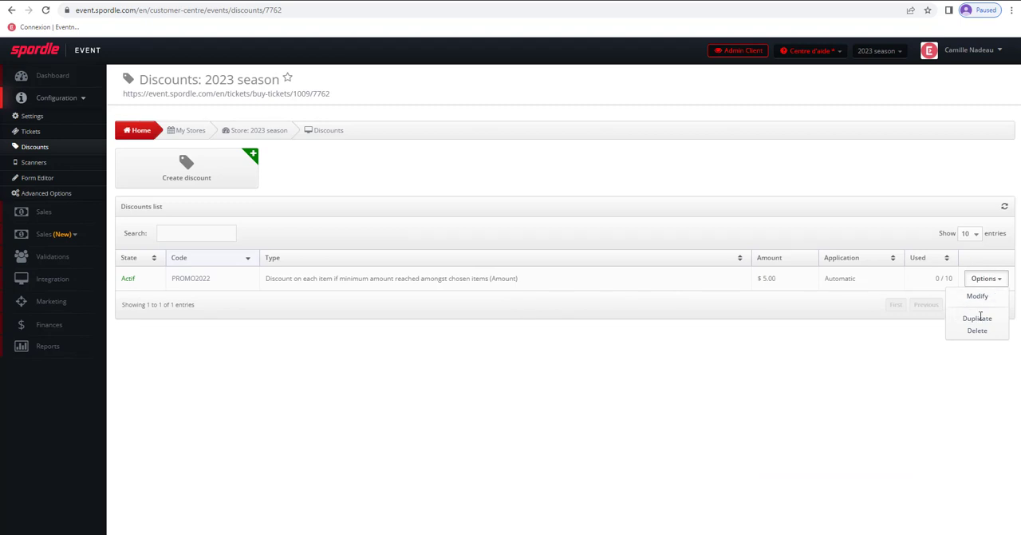
click(527, 361)
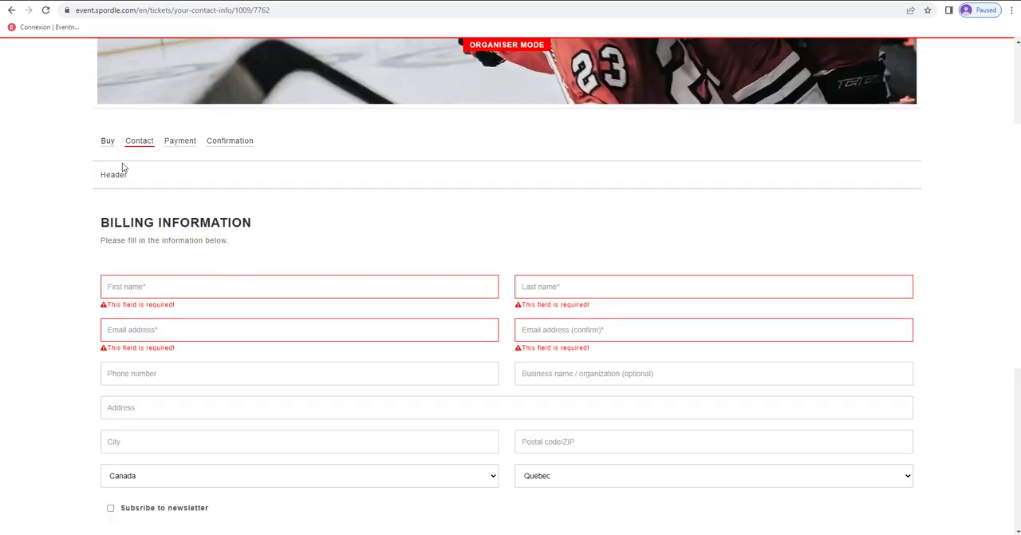
scroll(289, 217, down, 1)
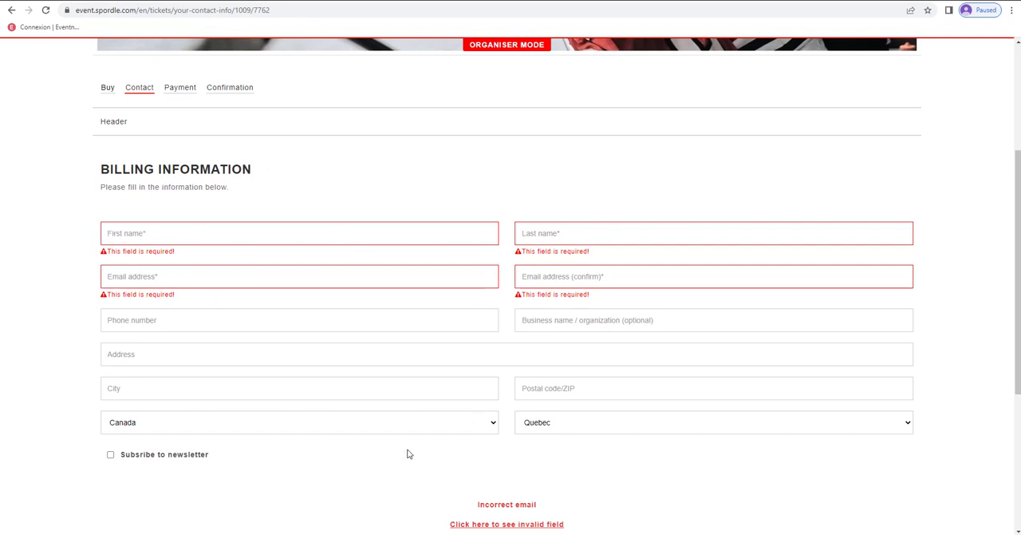
scroll(408, 453, down, 2)
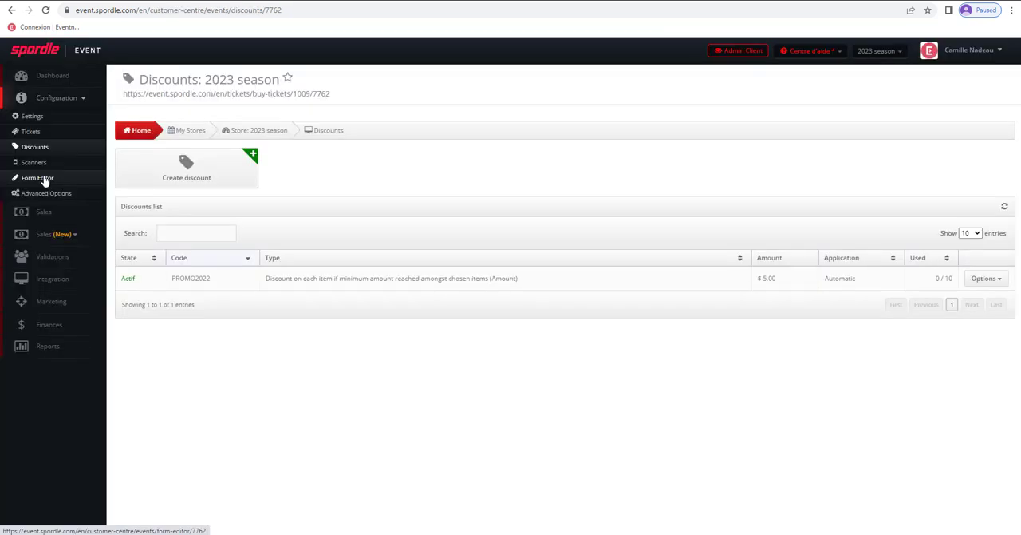
- In the Form Editor, add a group specific to one or more tickets and title it "PARTICIPANT %s"
click(41, 178)
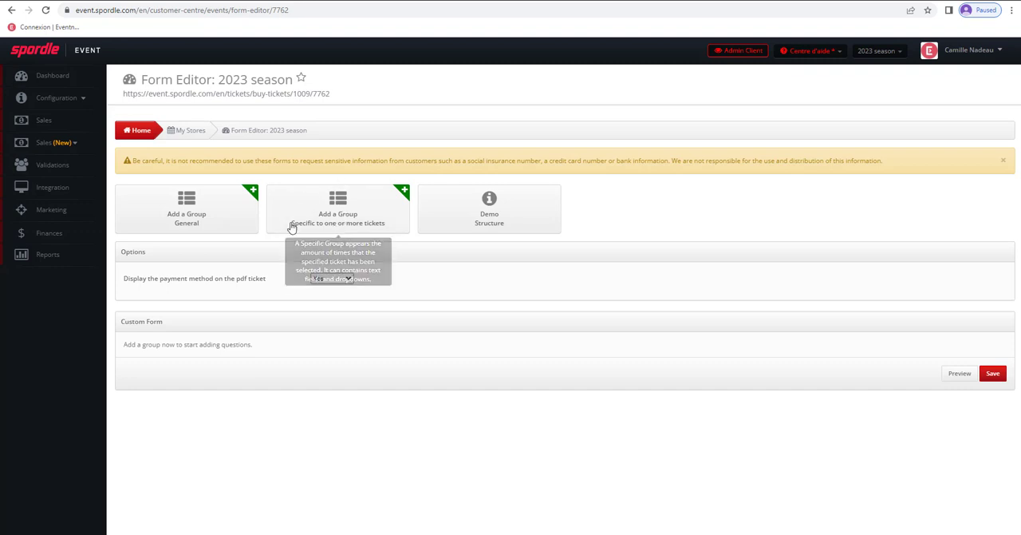
click(348, 211)
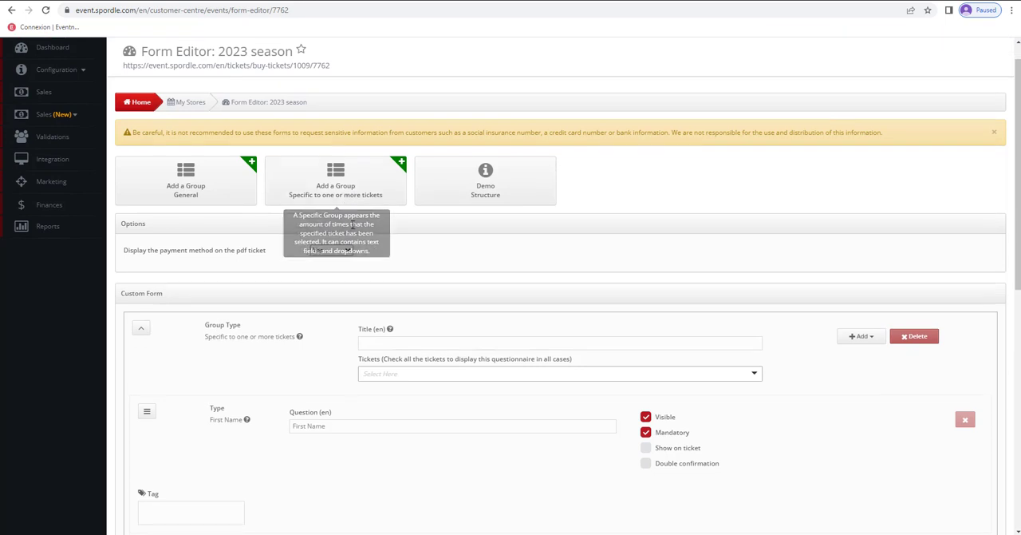
scroll(459, 267, down, 1)
click(383, 287)
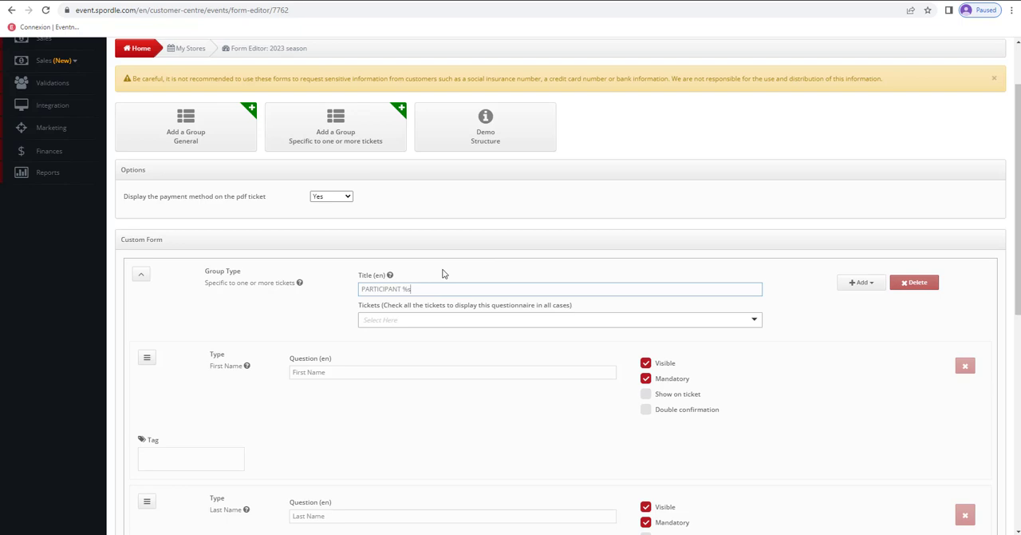
- Assign the PARTICIPANT %s group to the MXH - Game 1 ticket
click(418, 319)
click(403, 358)
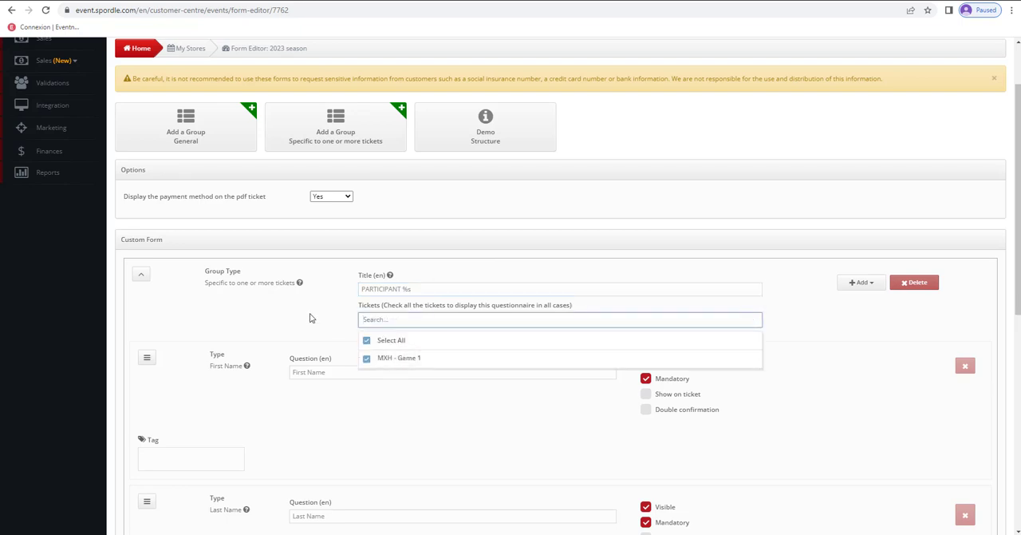
click(307, 319)
- Make the Business question in the participant group neither mandatory nor visible
scroll(310, 320, down, 2)
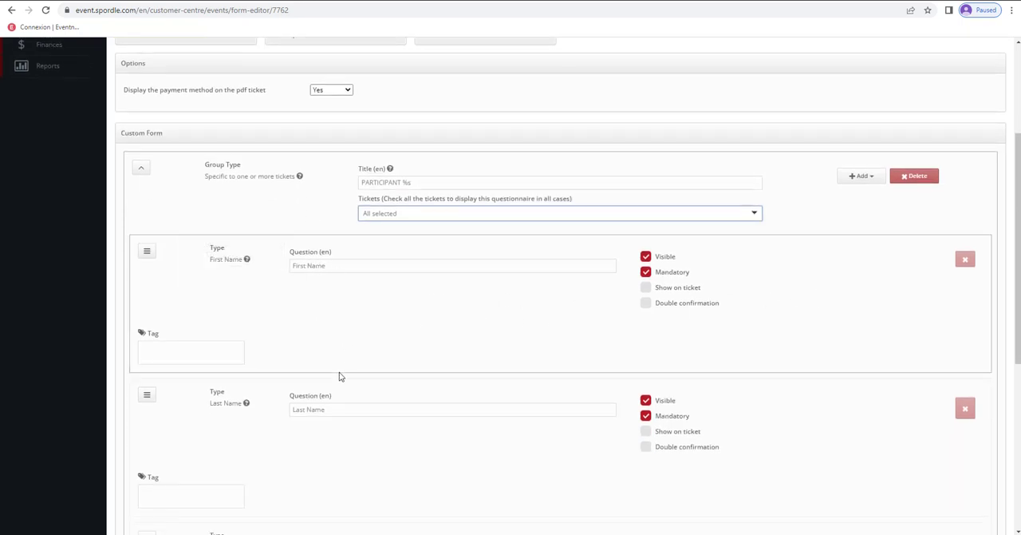
scroll(340, 376, down, 5)
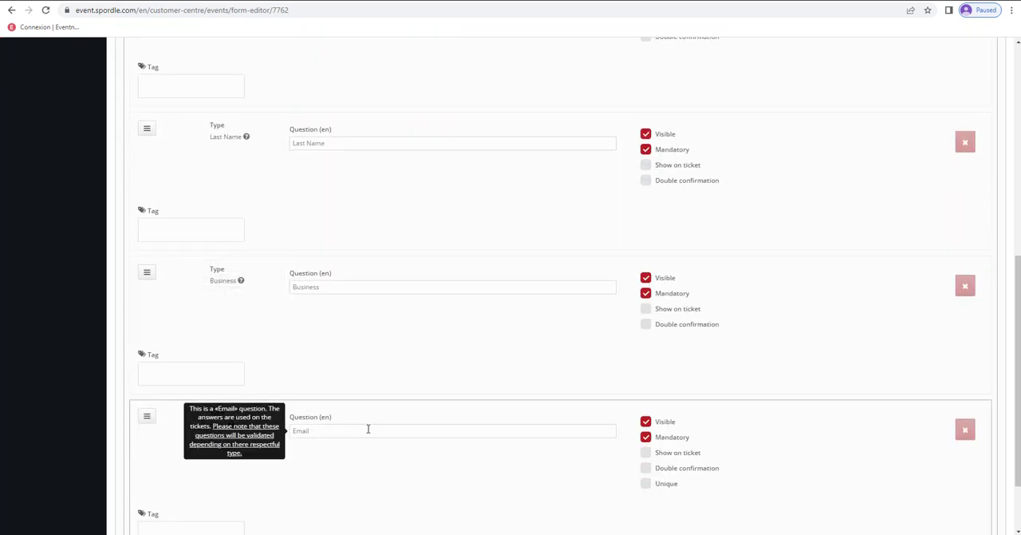
scroll(368, 429, up, 4)
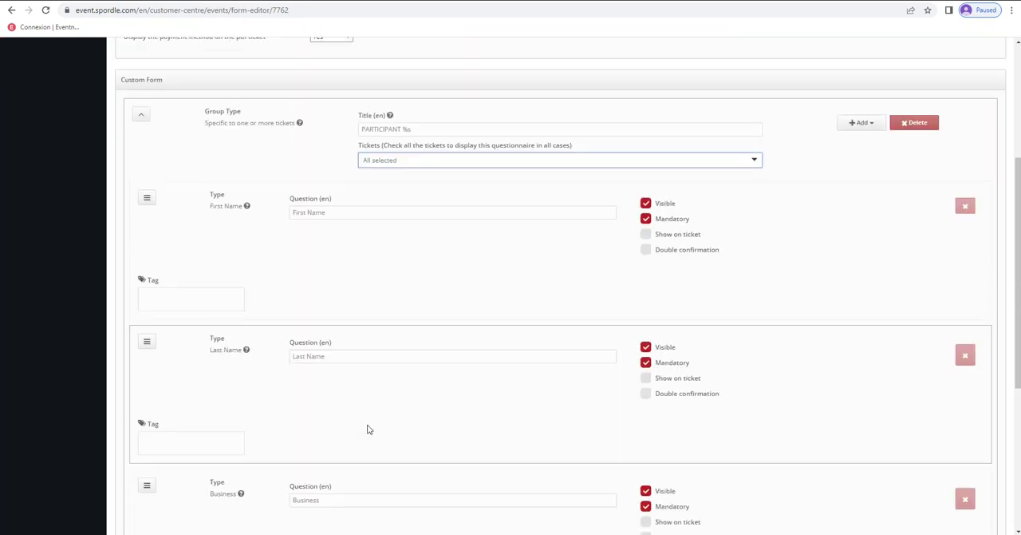
scroll(439, 391, down, 2)
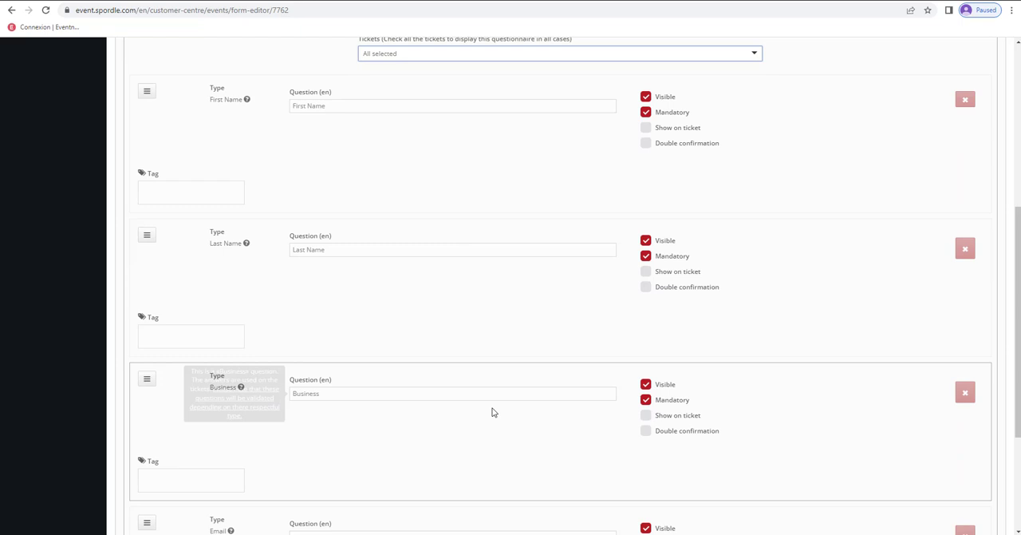
click(647, 400)
click(646, 384)
scroll(501, 411, down, 3)
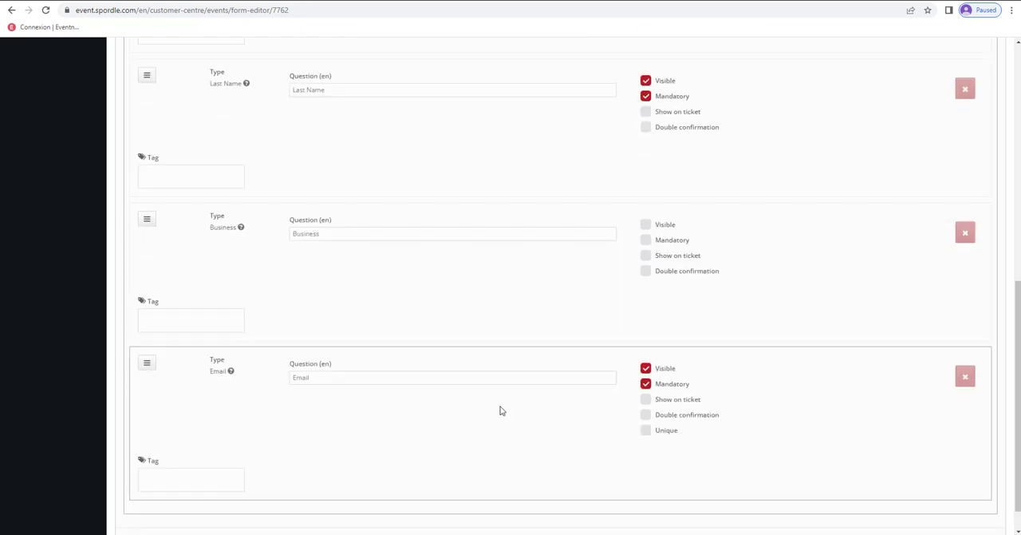
- Add a Date question to the participant group with the text "Date of birth"
scroll(476, 289, up, 5)
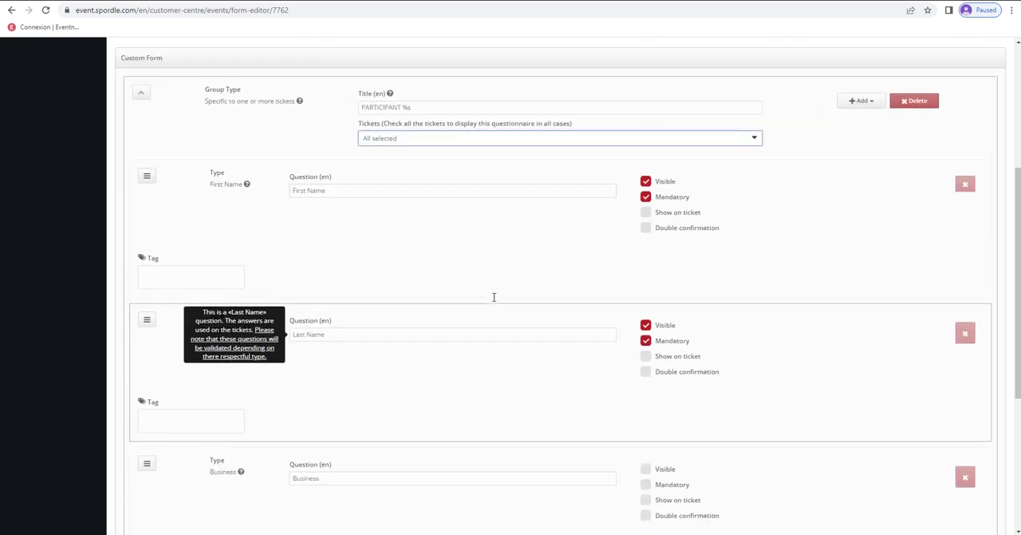
scroll(494, 297, up, 1)
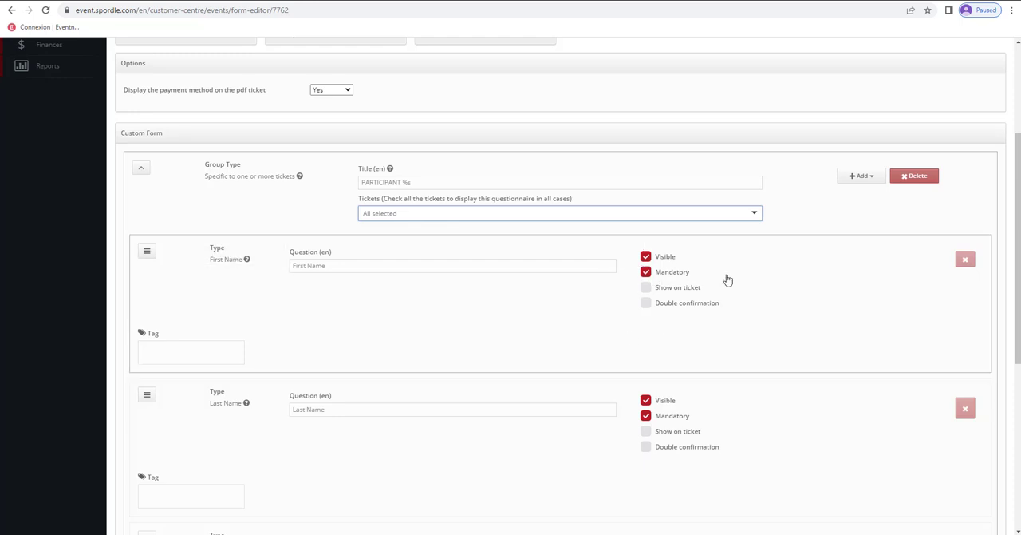
click(868, 176)
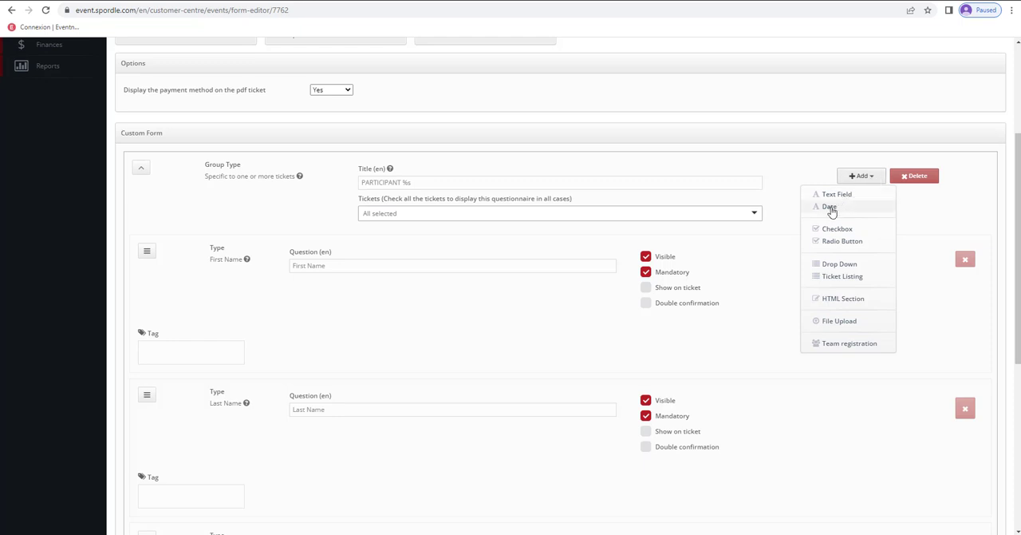
click(833, 206)
click(403, 358)
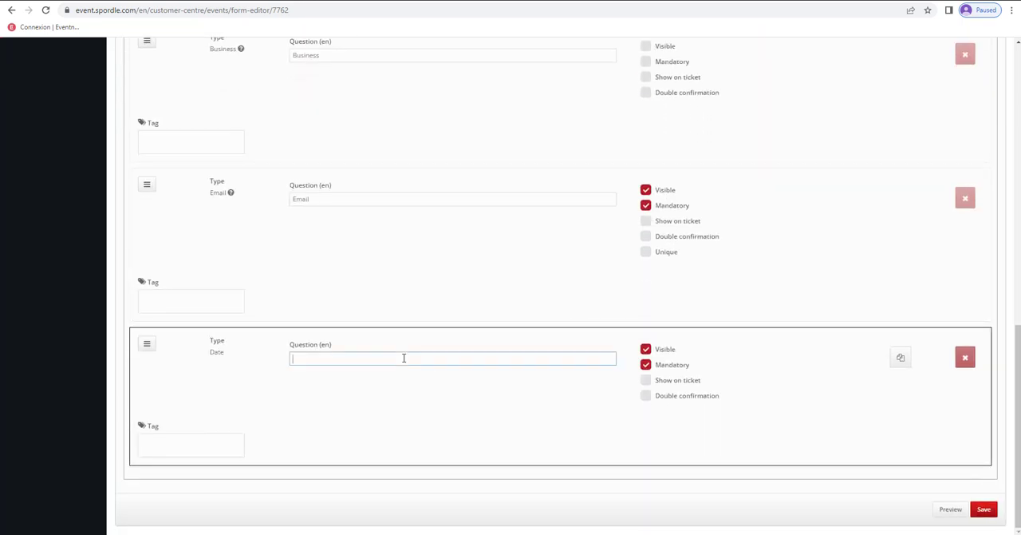
text(Date of birth)
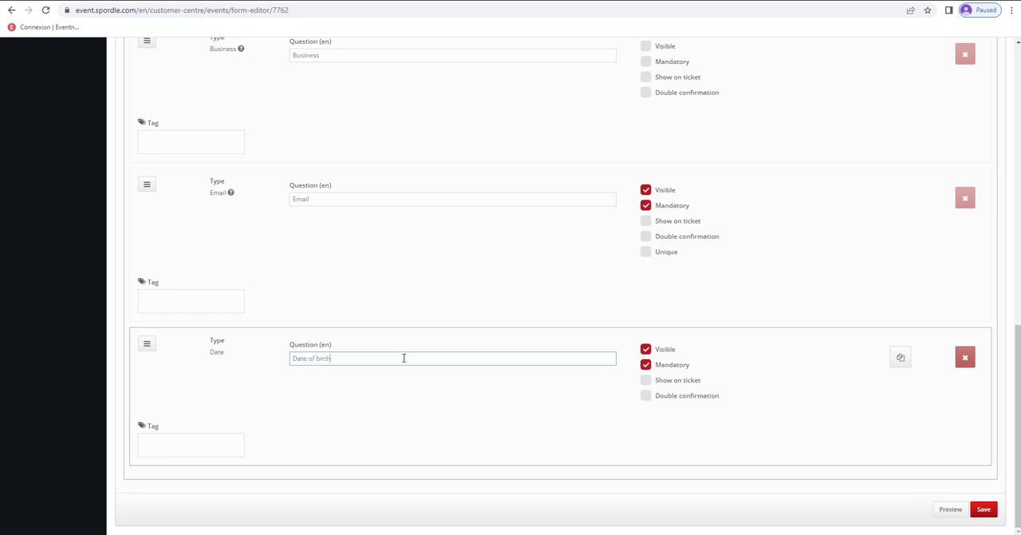
- Add a Ticket Listing question to the participant group asking "Do you want to add a t-shirt to your order?"
scroll(672, 320, up, 5)
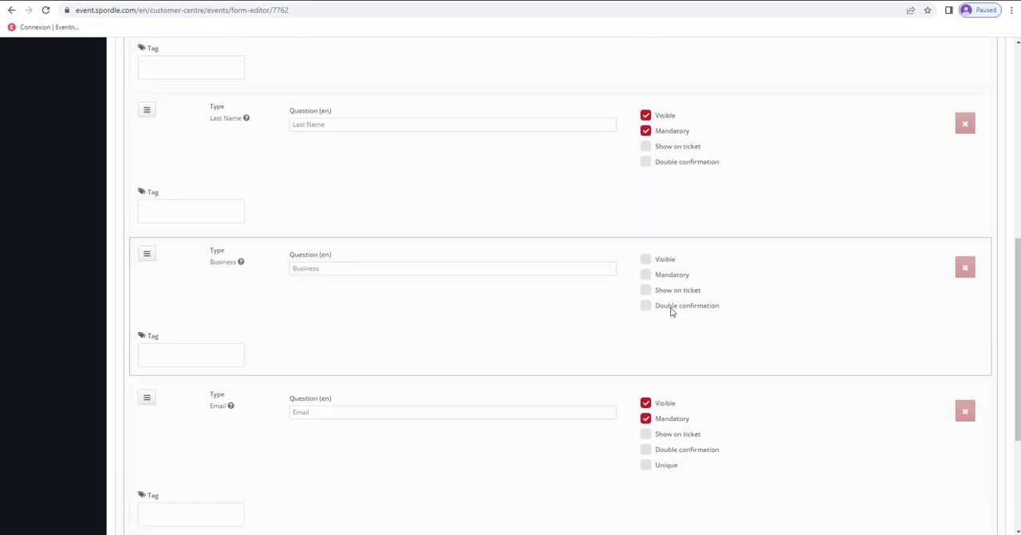
scroll(673, 312, up, 1)
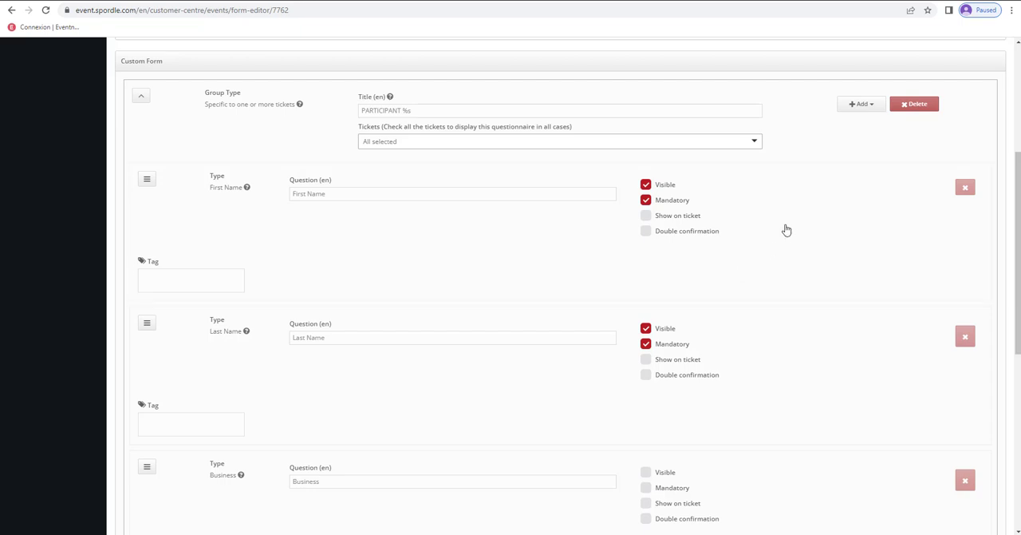
click(866, 107)
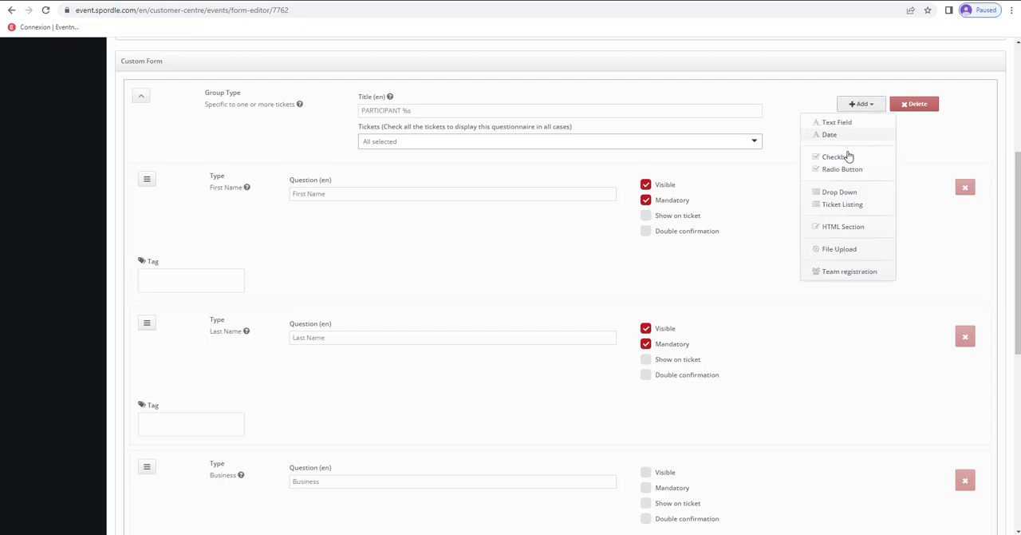
click(844, 205)
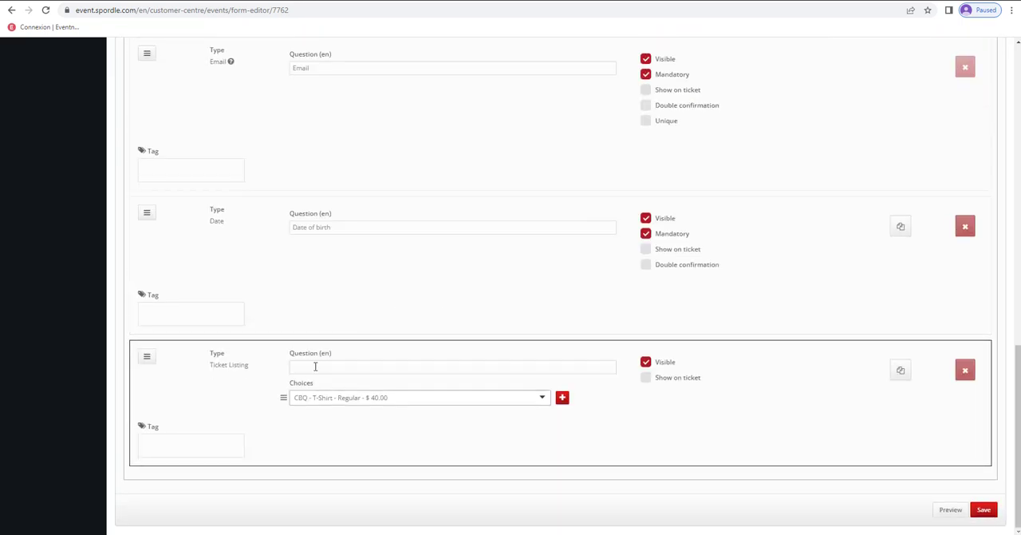
click(315, 367)
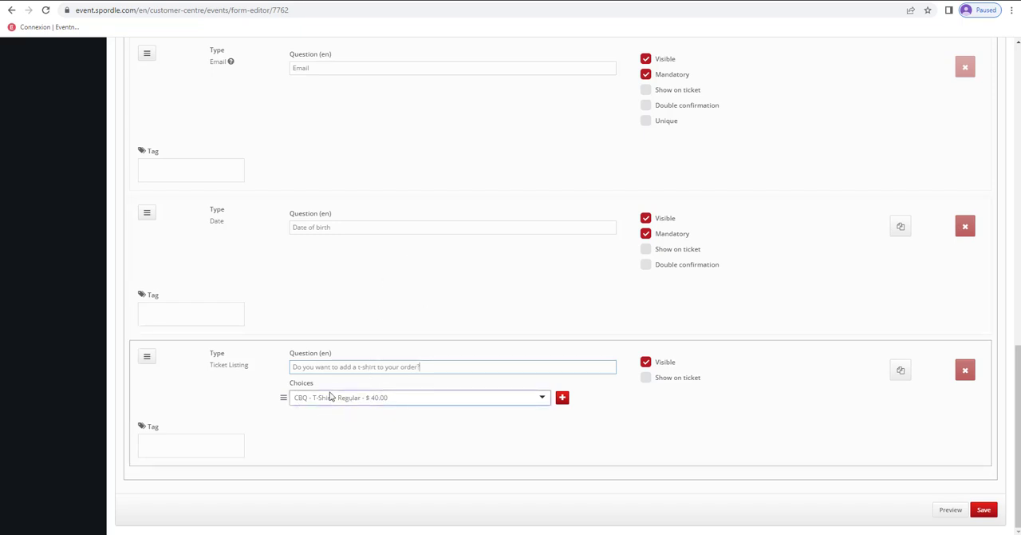
- Set the ticket listing's choice to "CBQ - T-Shirt - Regular - $ 40.00" and save the custom form
click(539, 404)
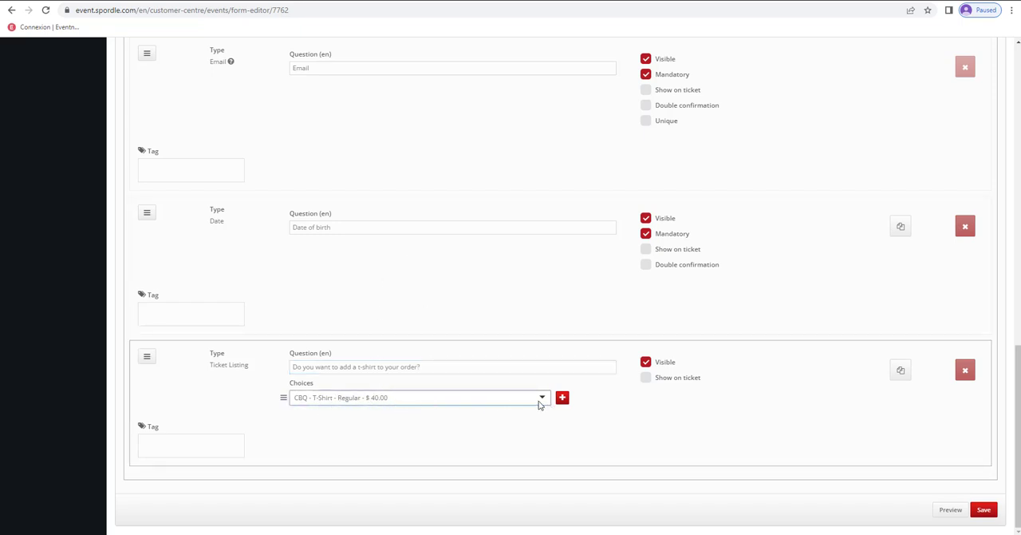
click(539, 404)
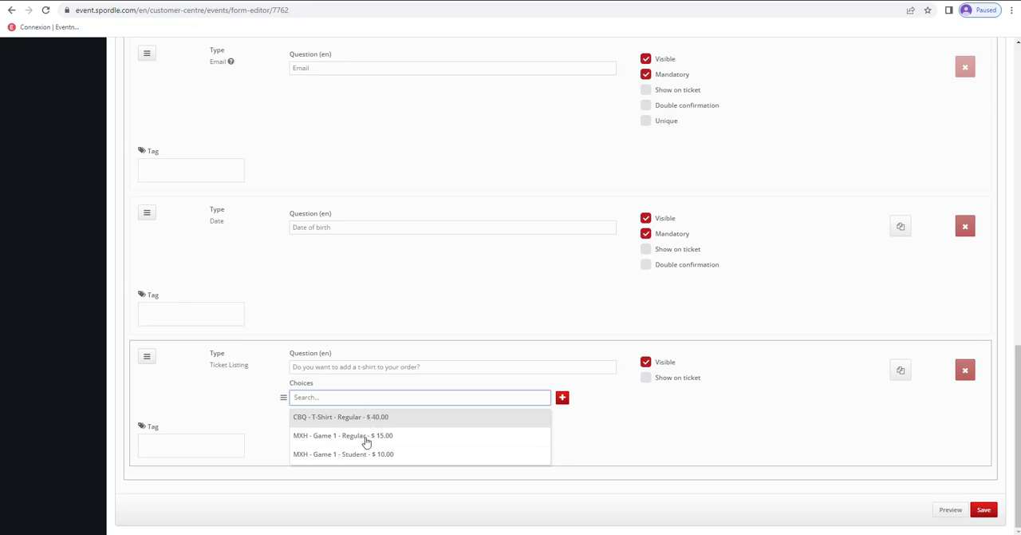
click(329, 416)
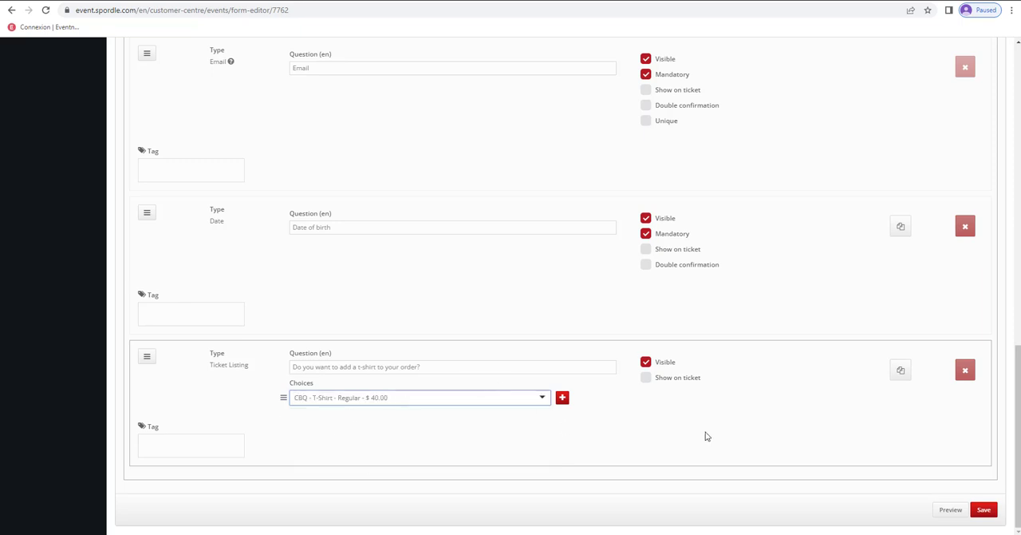
click(988, 511)
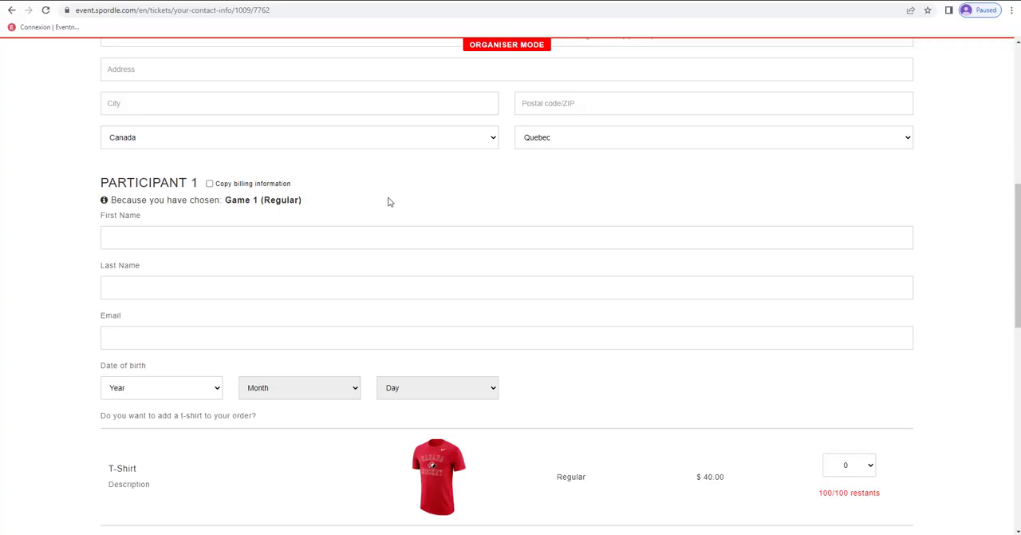
- Review the Participant 1 section on the store's contact page, including the quantity choices for the T-Shirt add-on
scroll(388, 202, up, 3)
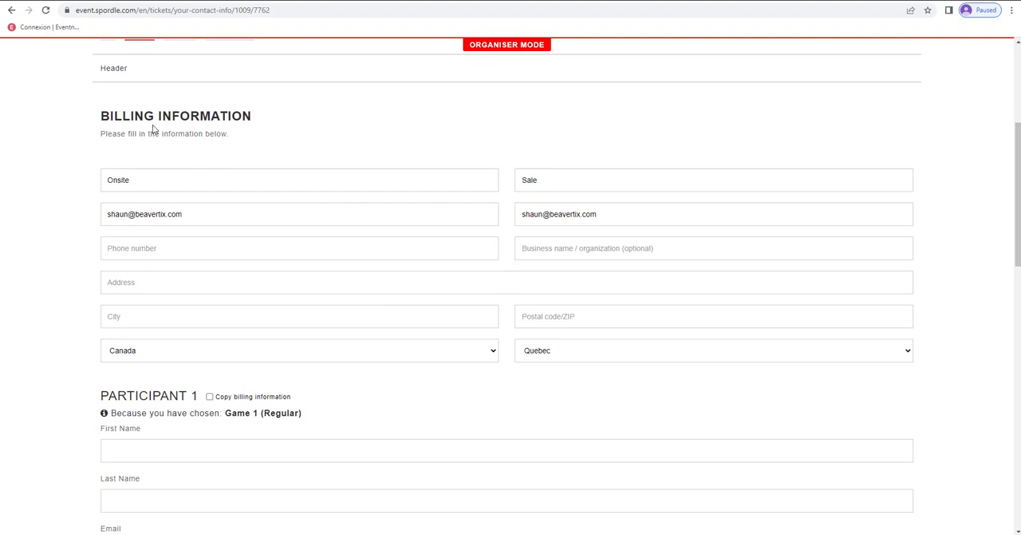
scroll(247, 183, down, 2)
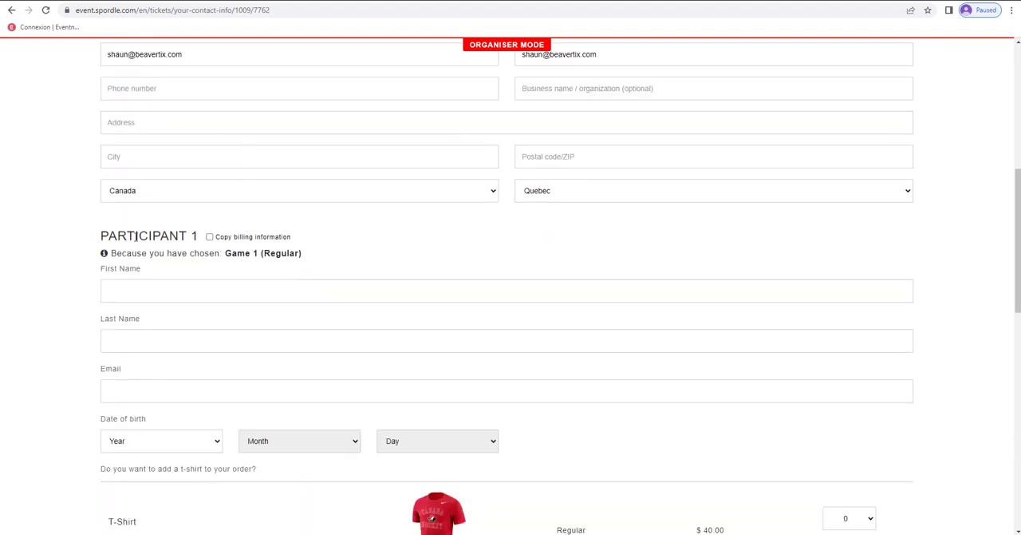
scroll(237, 269, down, 1)
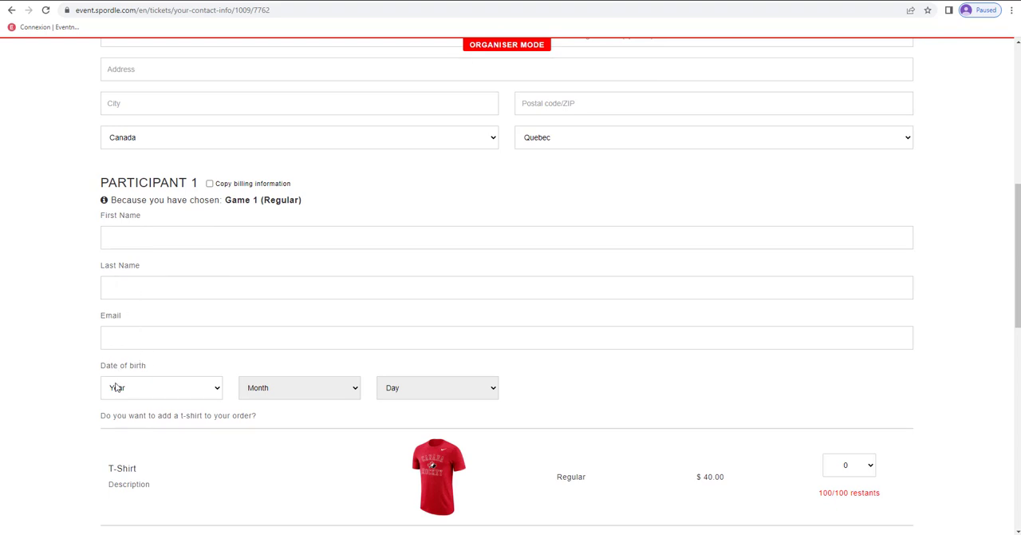
click(871, 464)
click(864, 472)
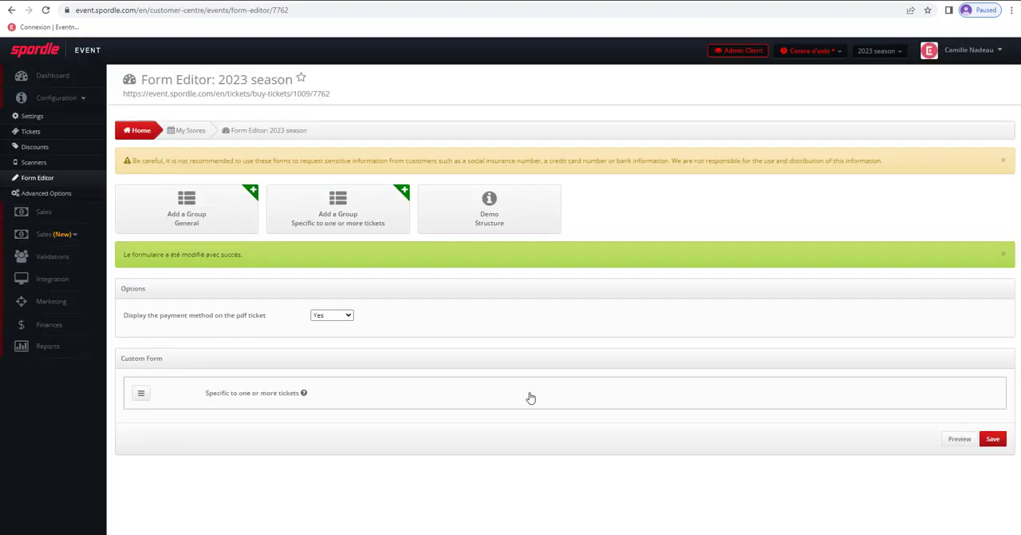
- Open the store's Advanced Options, expand the electronic ticket settings, and review them with the demo ticket PDF
click(52, 196)
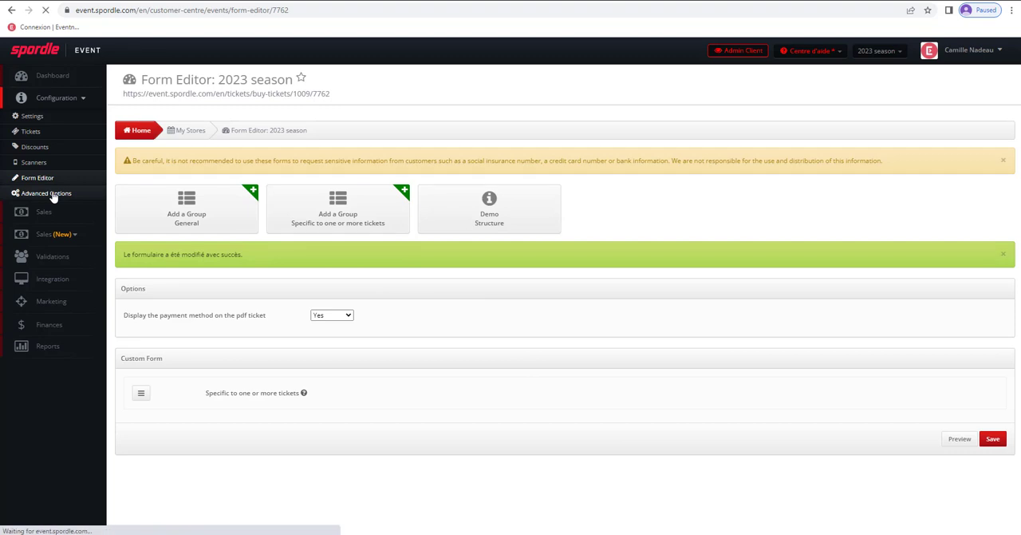
scroll(411, 209, down, 3)
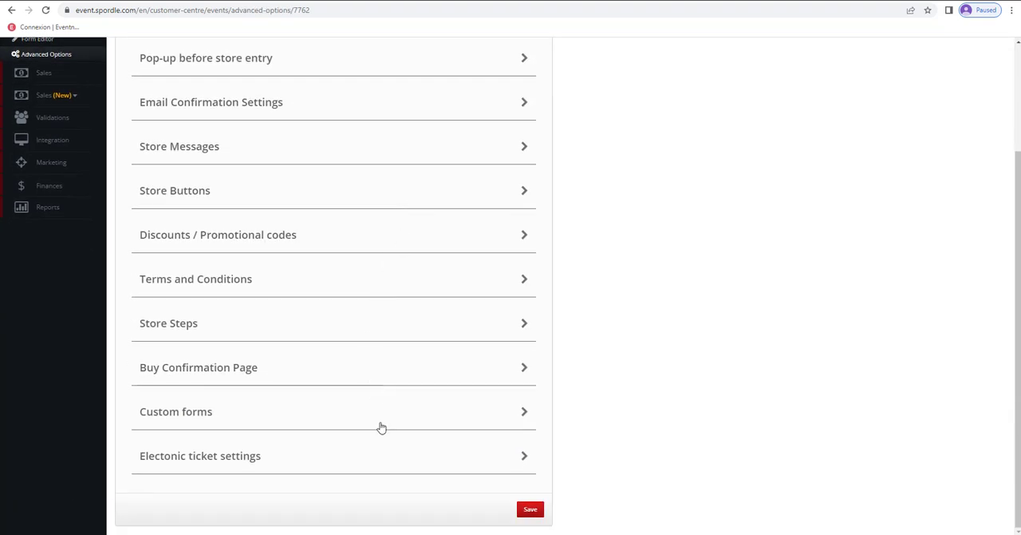
scroll(377, 399, up, 3)
scroll(349, 304, down, 3)
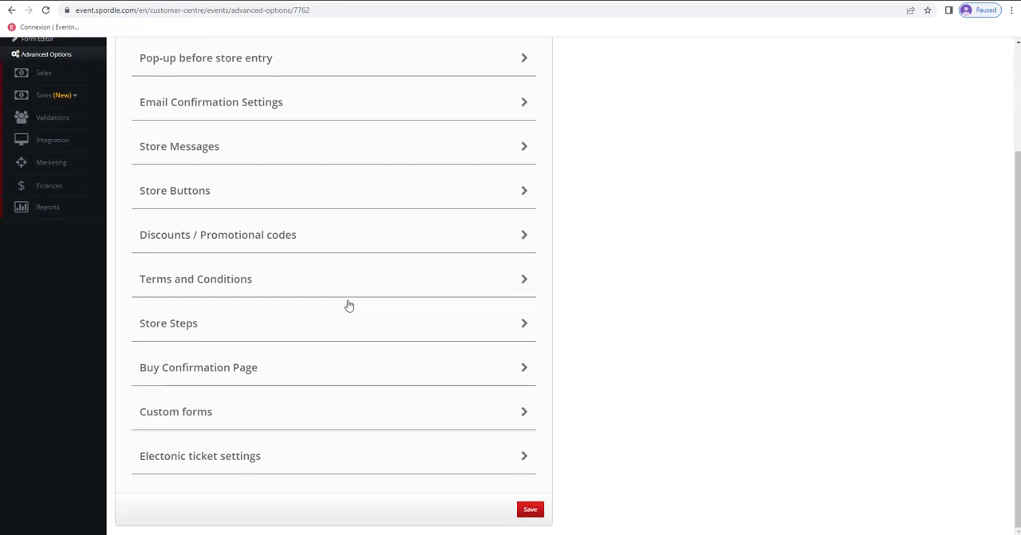
click(237, 456)
scroll(344, 426, down, 3)
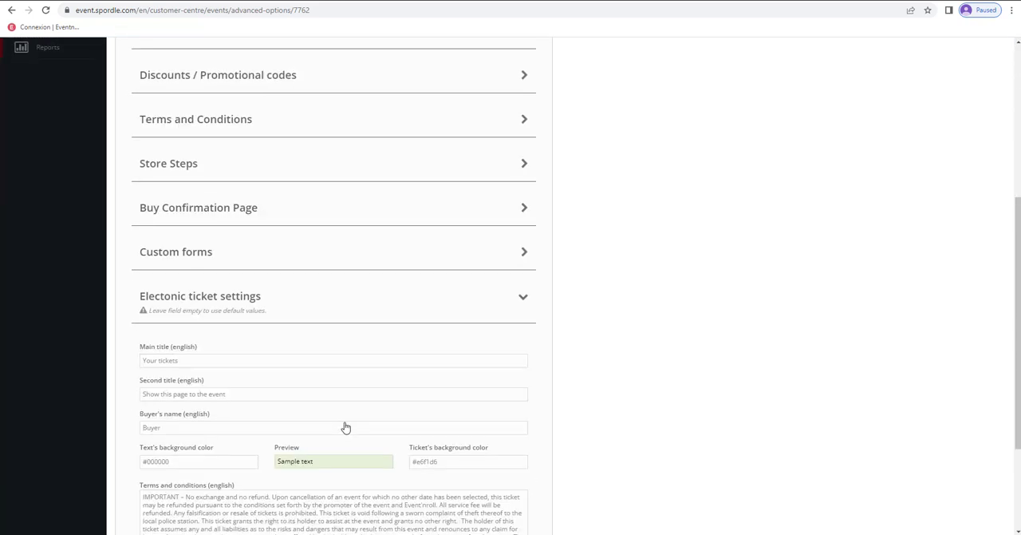
scroll(346, 427, down, 2)
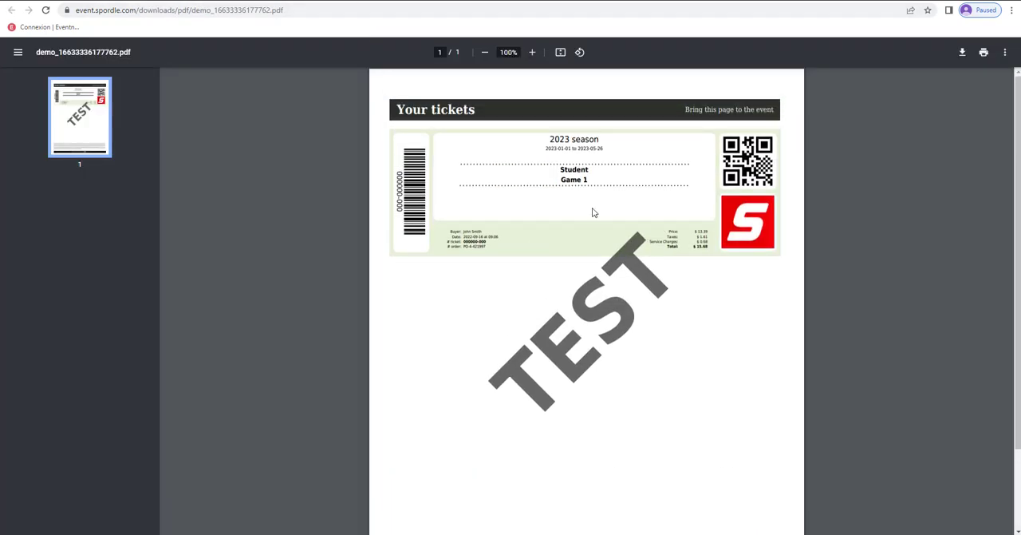
- Examine the fine print on the demo ticket PDF and expand the Terms and Conditions settings in Advanced Options
scroll(559, 303, down, 2)
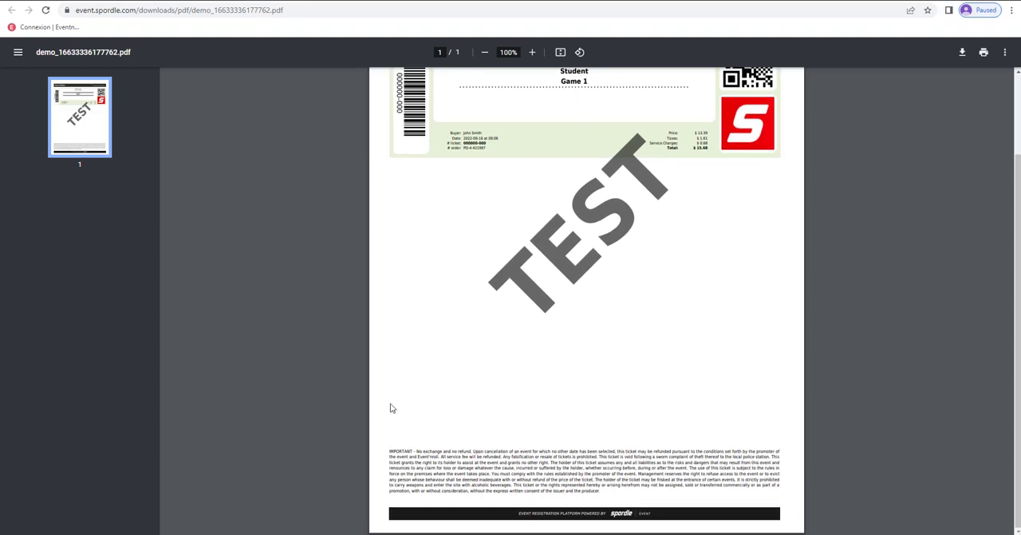
click(160, 0)
scroll(239, 264, up, 2)
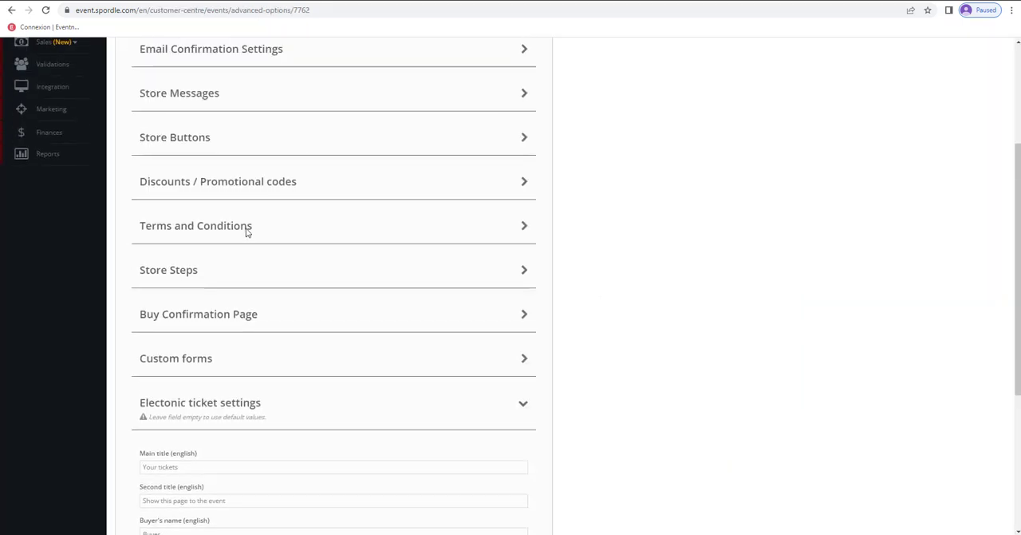
click(250, 229)
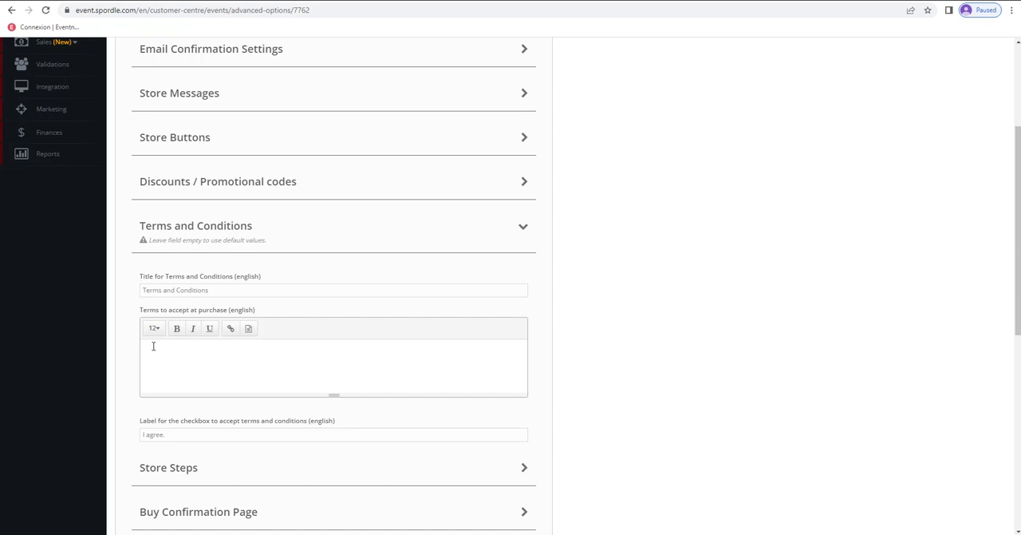
- Expand the Store Buttons and Store Steps settings and compare the button labels with those on the store's contact page
scroll(201, 351, up, 3)
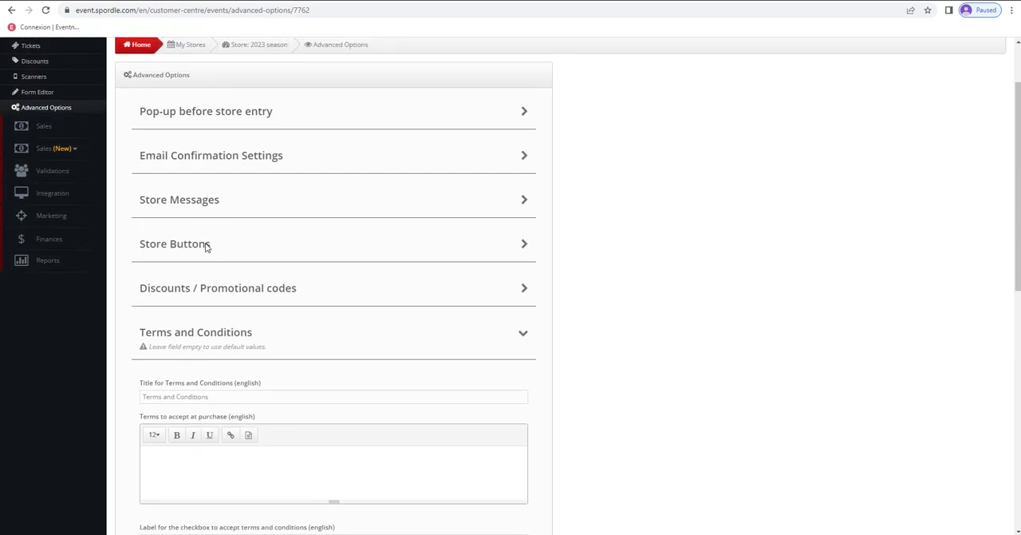
click(206, 247)
scroll(242, 260, down, 1)
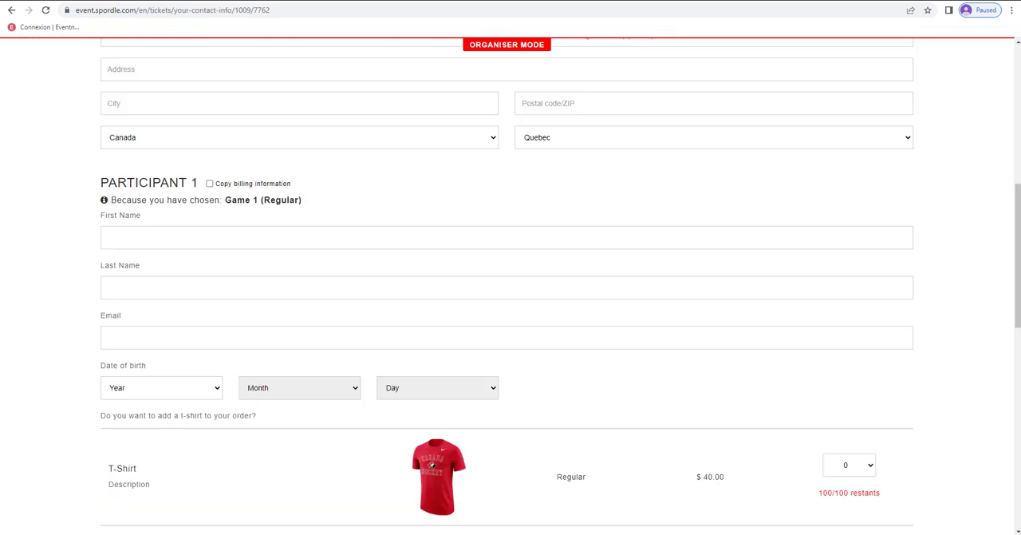
scroll(485, 363, down, 10)
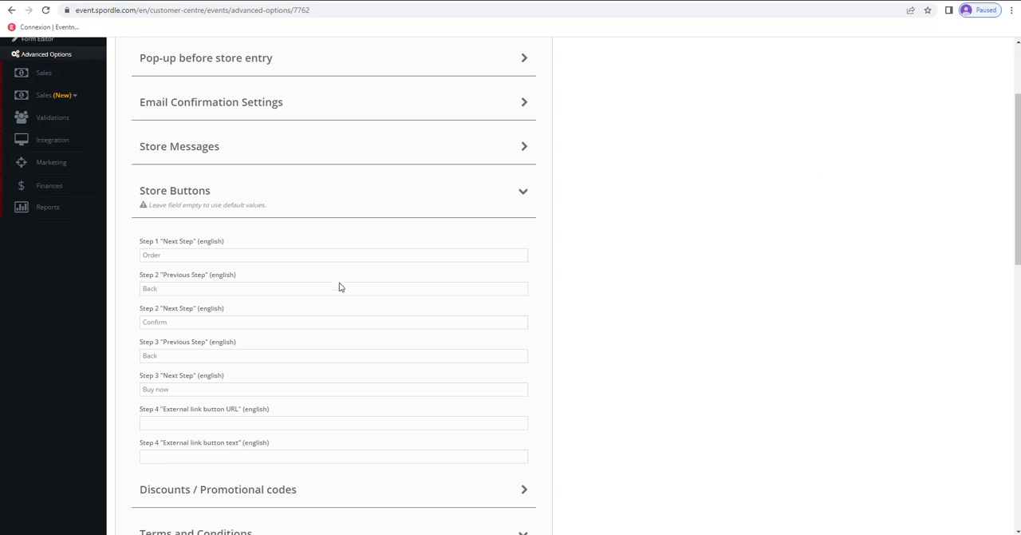
scroll(264, 269, up, 1)
scroll(241, 324, down, 5)
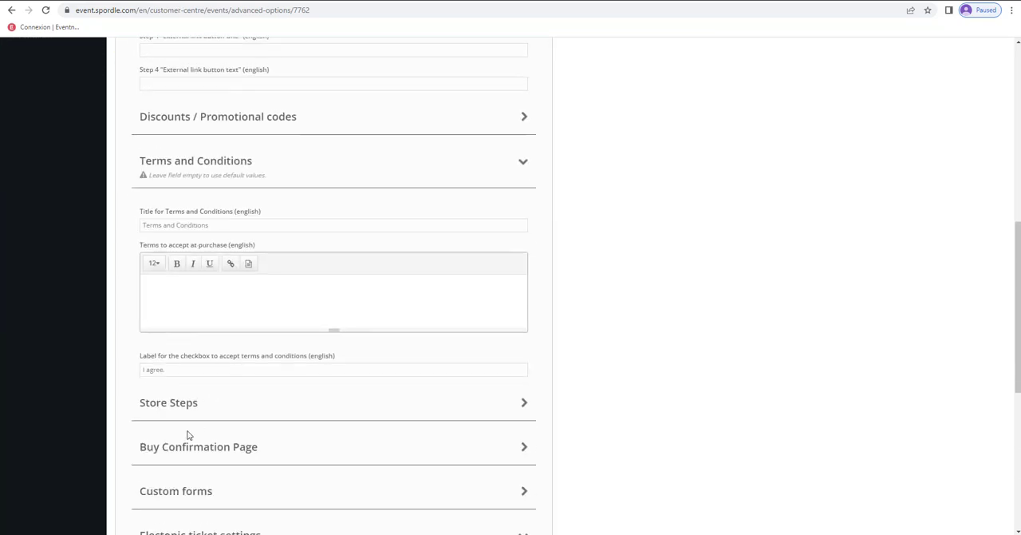
click(199, 408)
scroll(213, 444, down, 1)
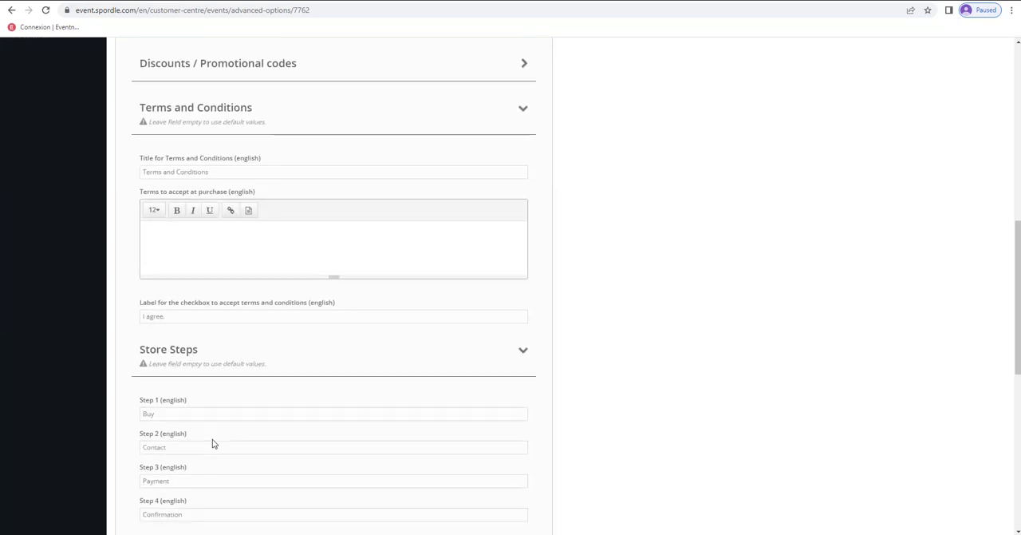
- Reload the store's ticket page and order one Regular ticket for Game 1
scroll(241, 454, up, 15)
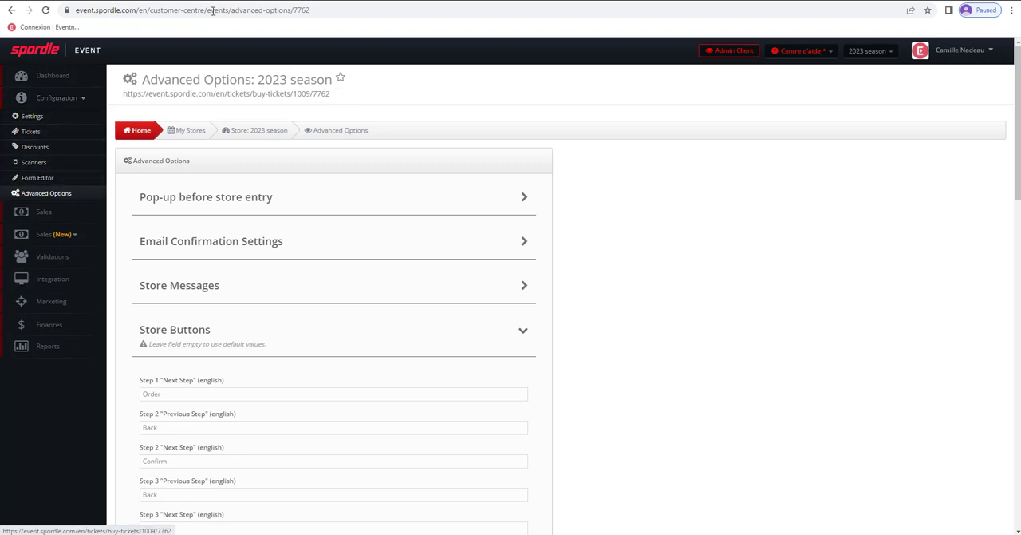
click(238, 0)
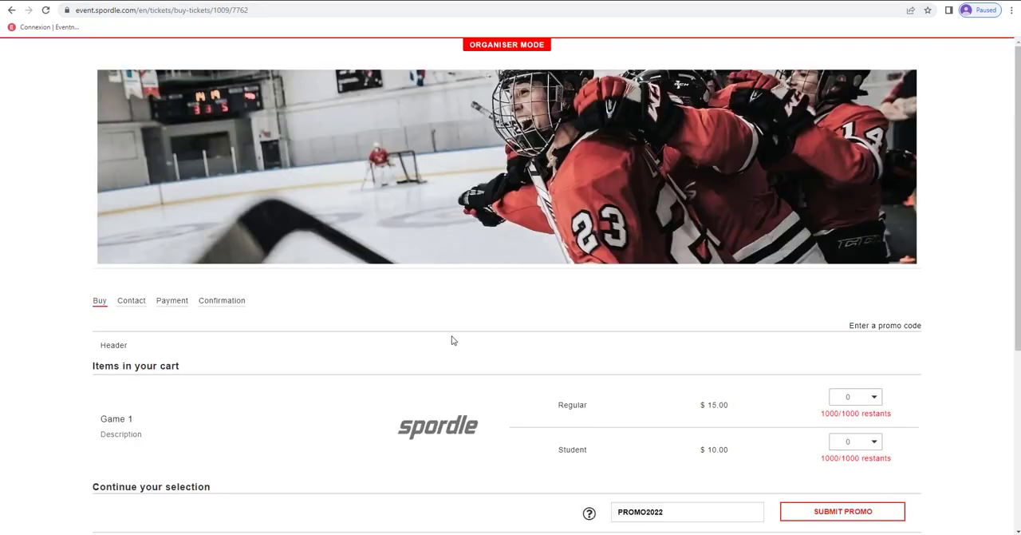
key(F5)
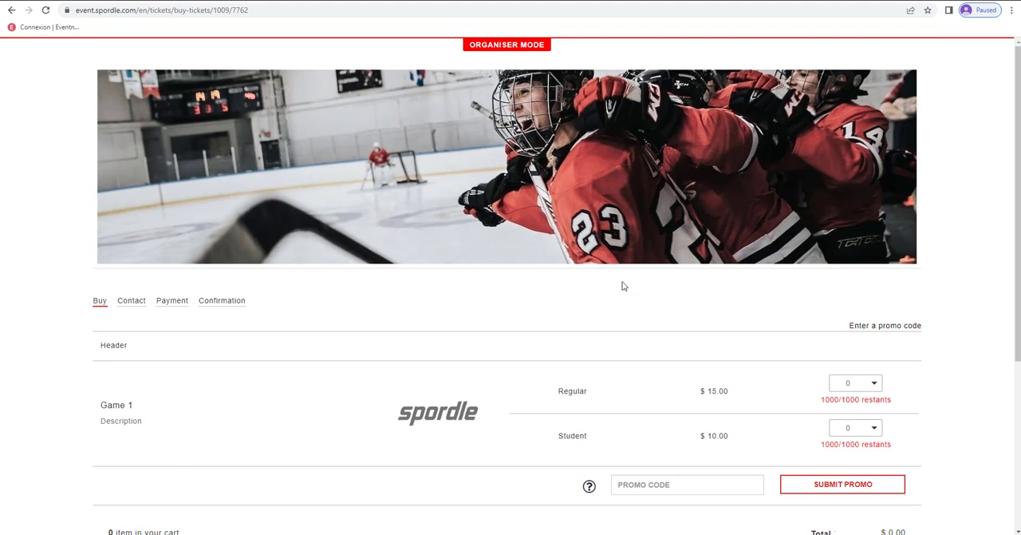
scroll(614, 296, down, 1)
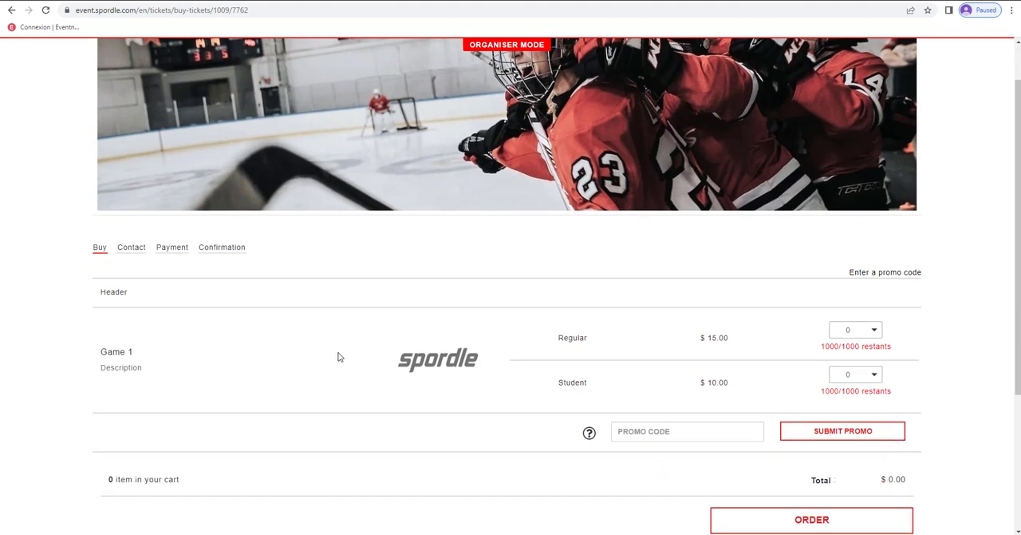
click(878, 333)
click(852, 368)
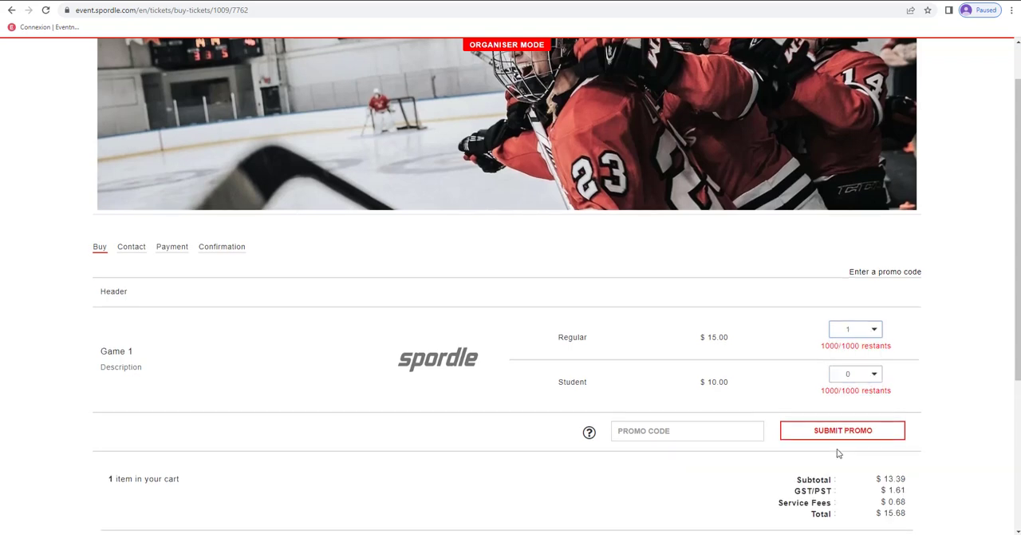
scroll(838, 449, down, 2)
click(820, 447)
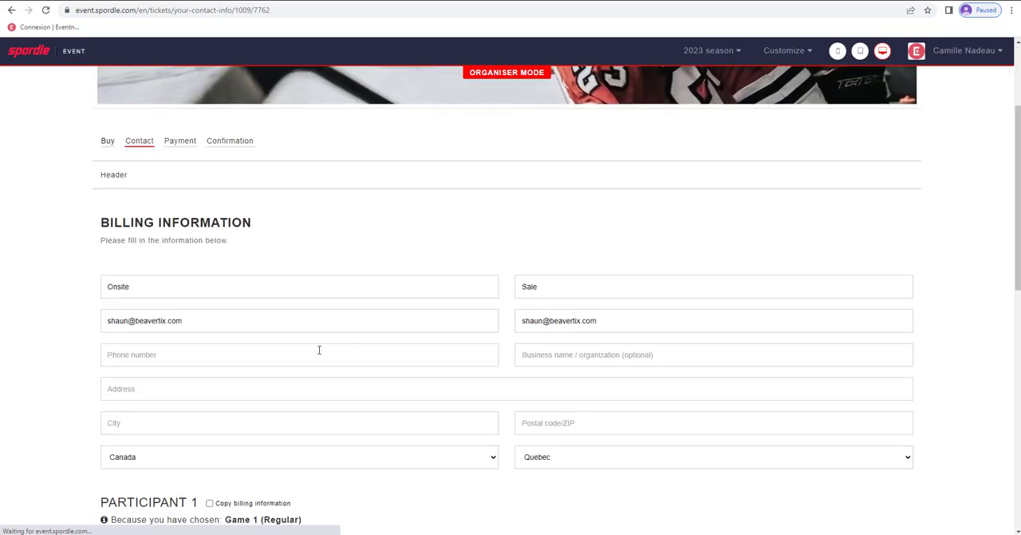
- Replace the billing email address and its confirmation with the purchaser's own email address
drag(204, 319, 68, 320)
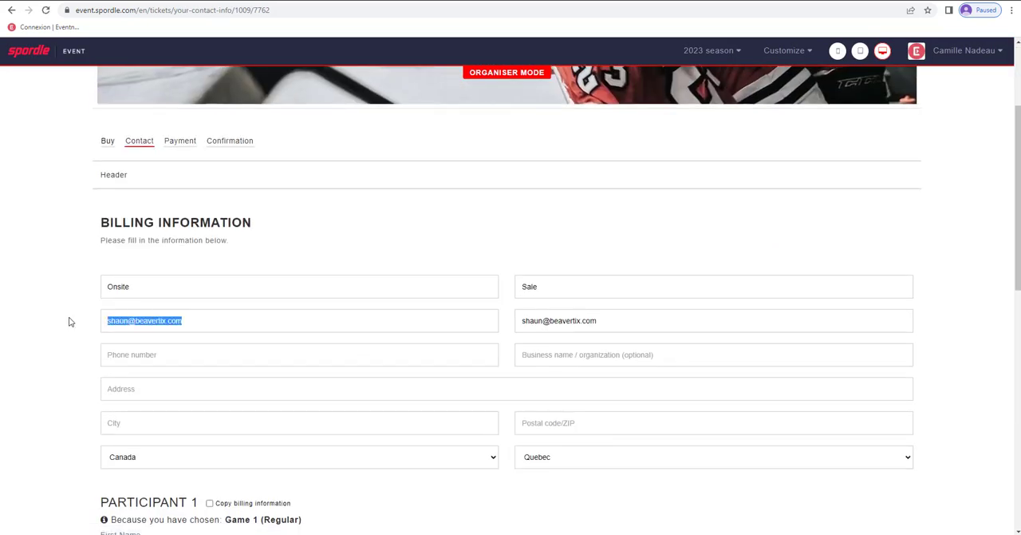
text(cn)
click(194, 350)
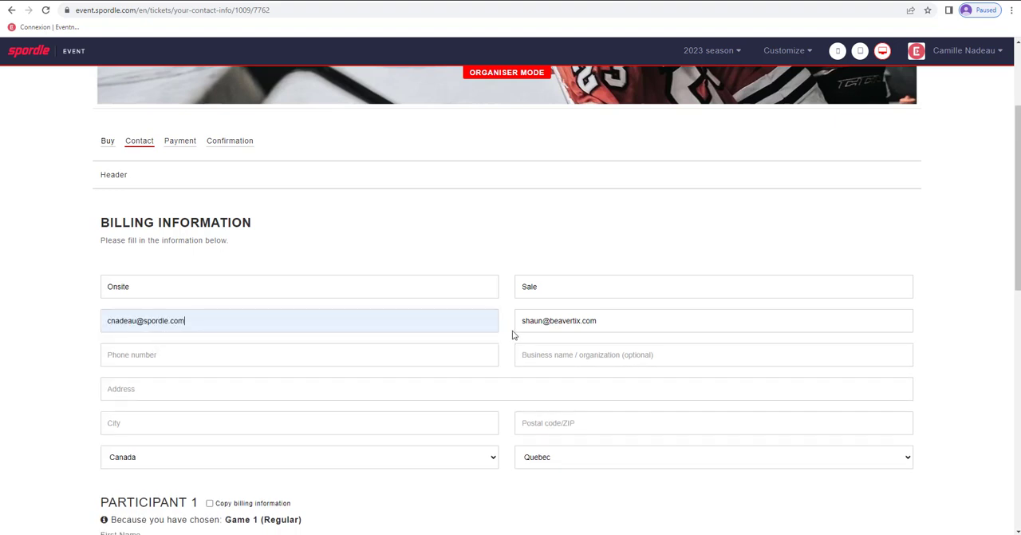
drag(603, 321, 471, 323)
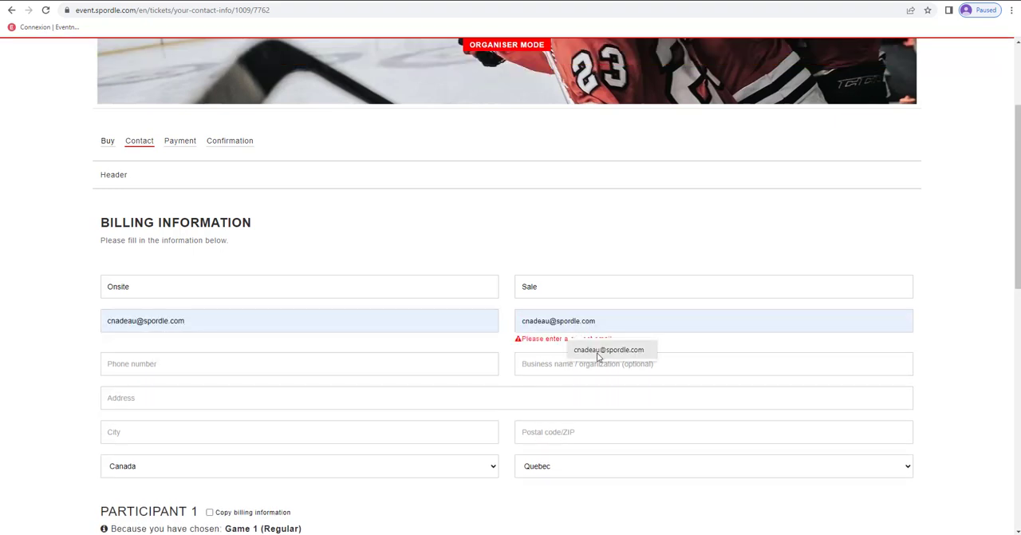
click(600, 351)
click(535, 311)
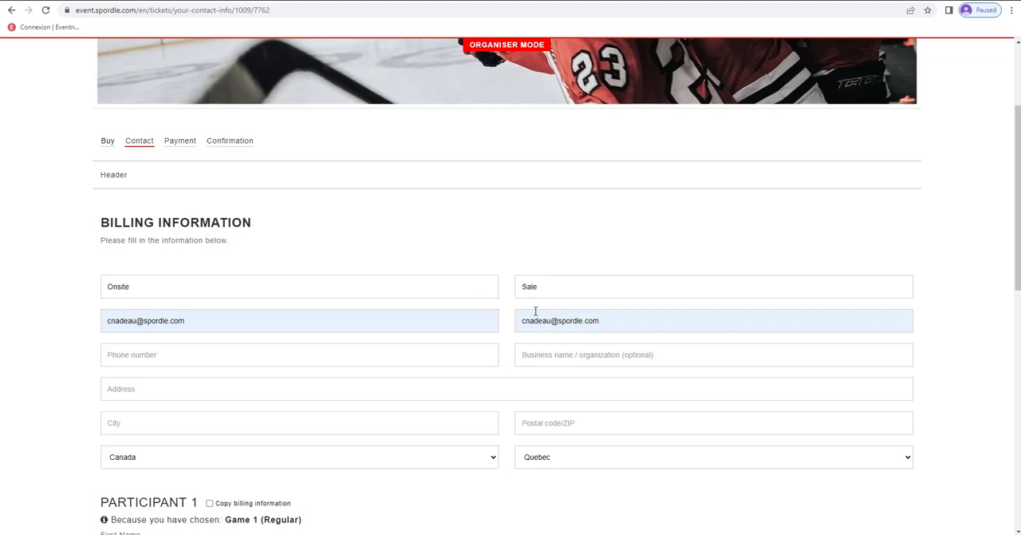
- Copy the billing information to Participant 1 and confirm the contact details to reach the payment page
scroll(565, 247, down, 4)
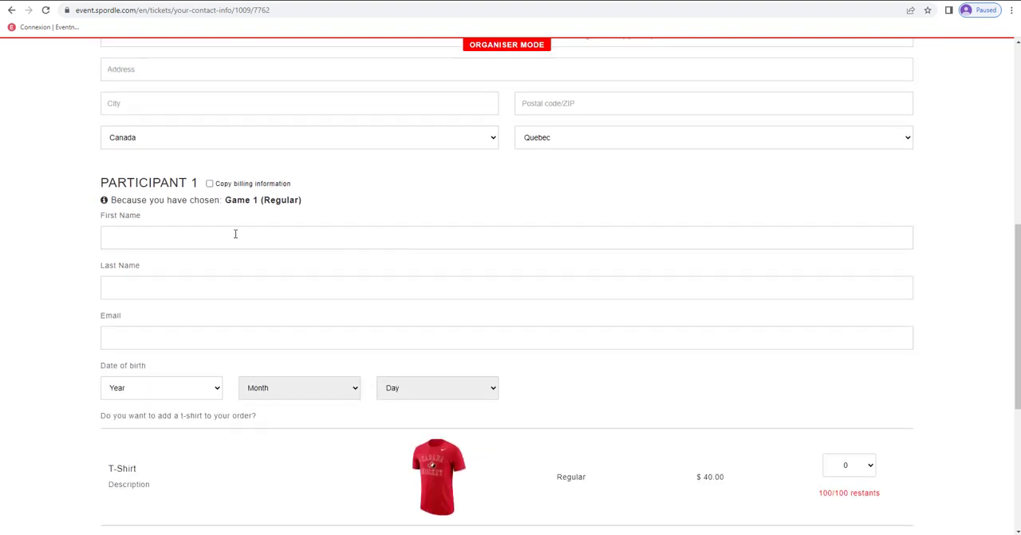
click(209, 183)
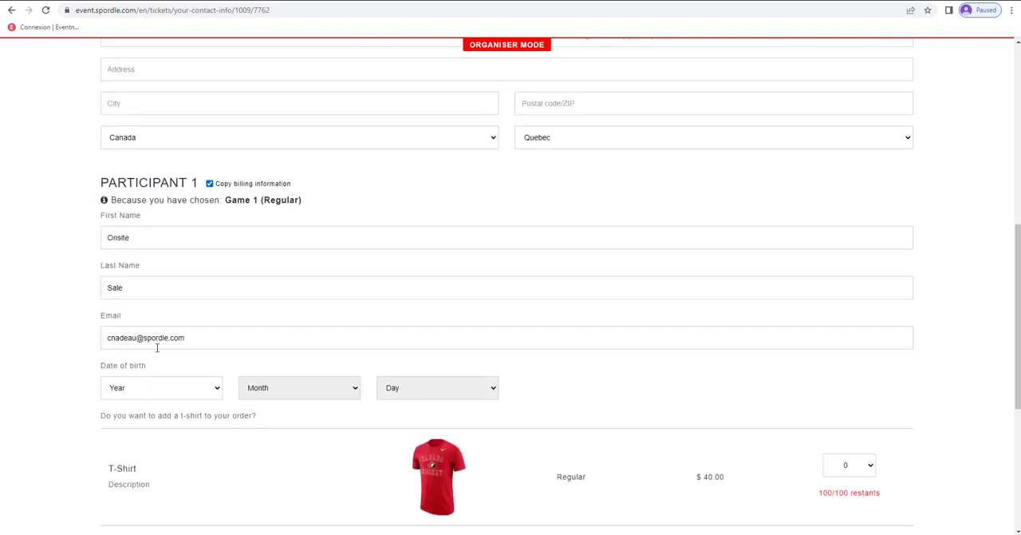
scroll(263, 350, down, 1)
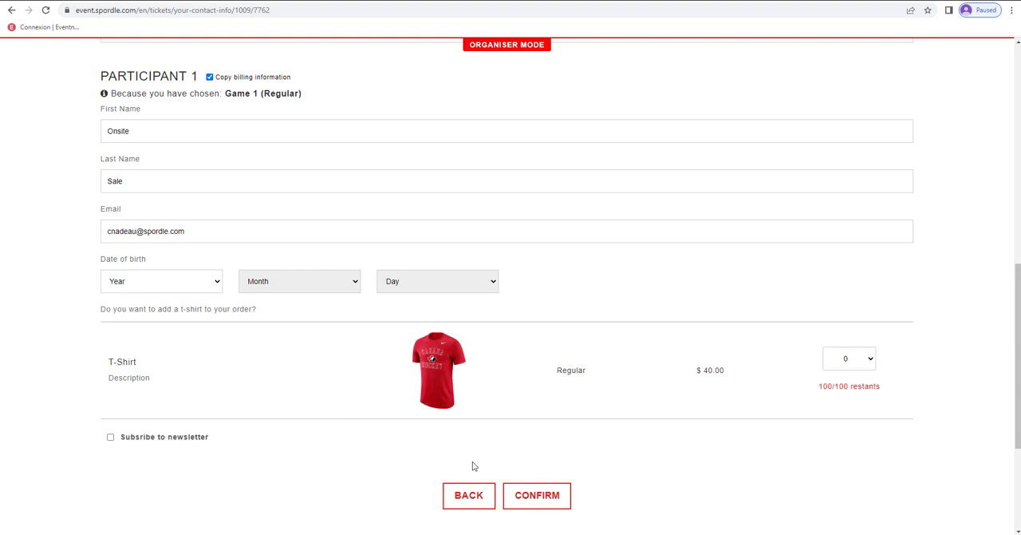
click(555, 504)
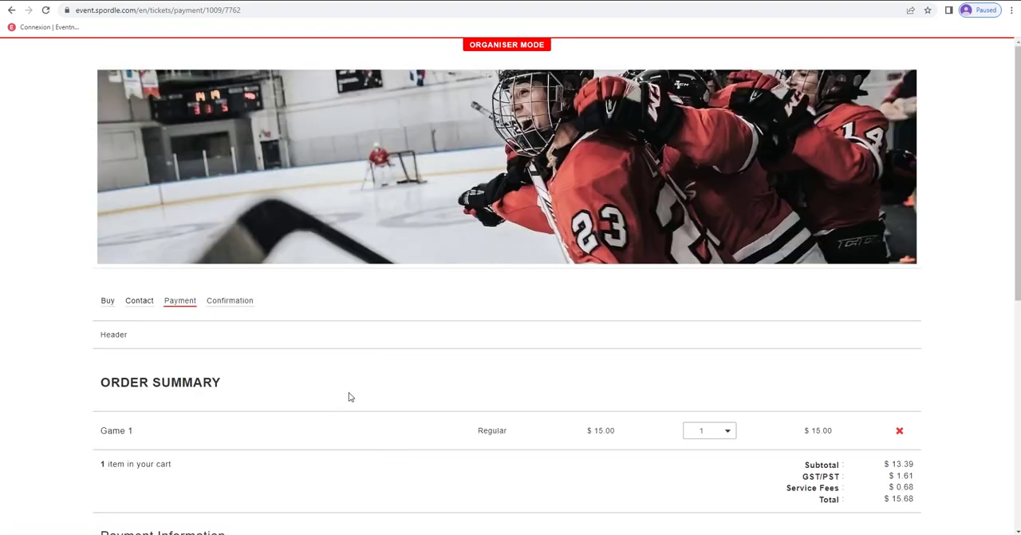
- Check the credit card alternative and place the order as prepaid with CASH, On Site and Payment Received
scroll(348, 394, down, 2)
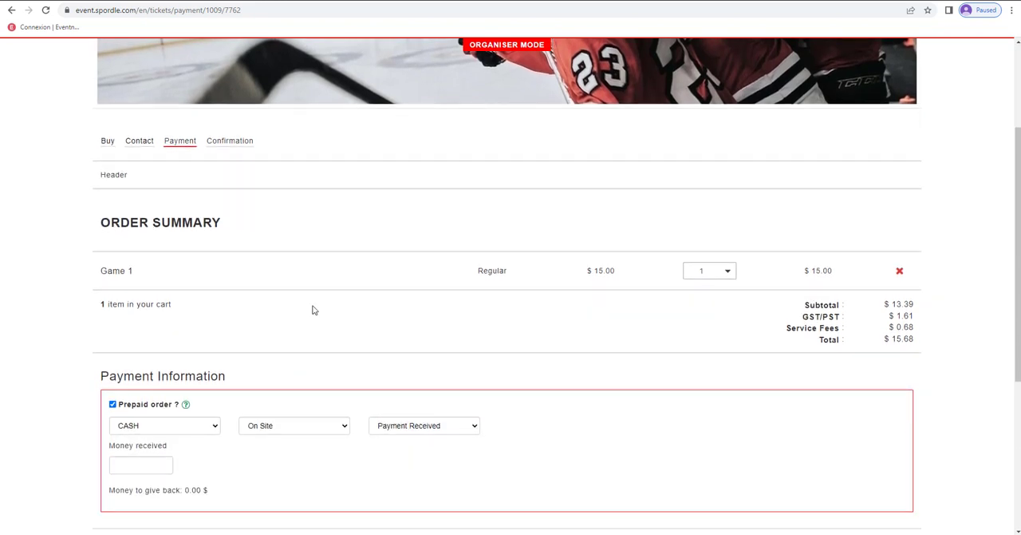
scroll(270, 307, down, 1)
mouse_move(141, 297)
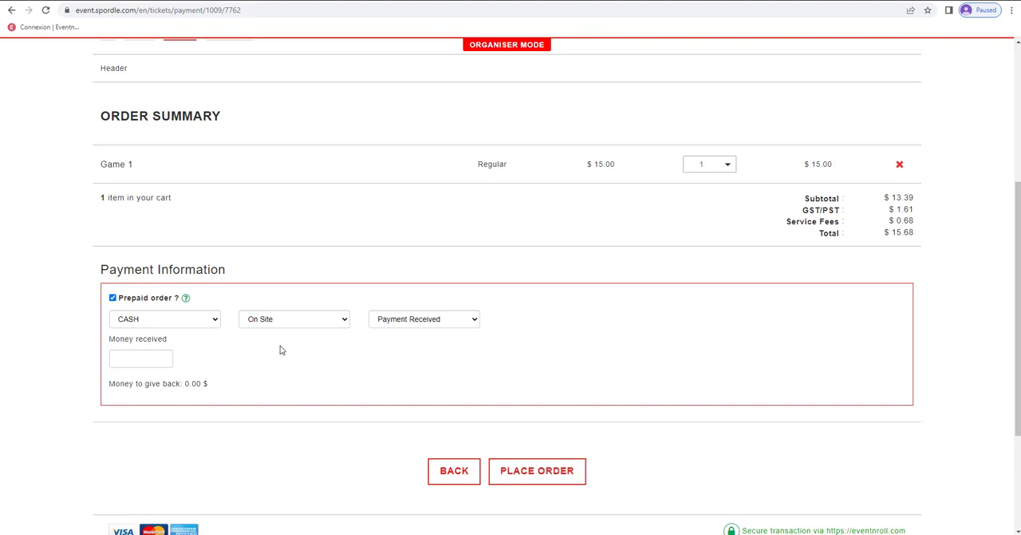
click(112, 298)
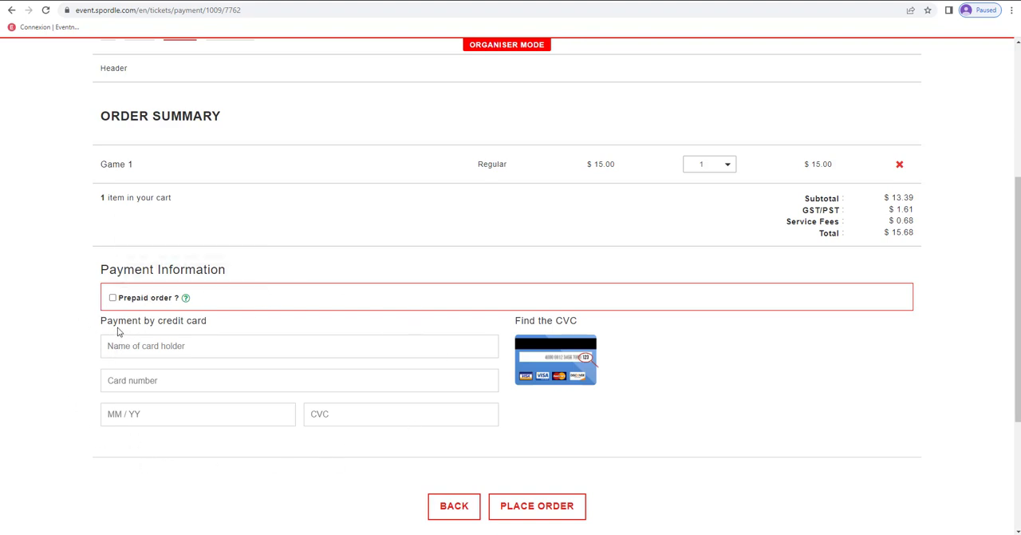
click(113, 298)
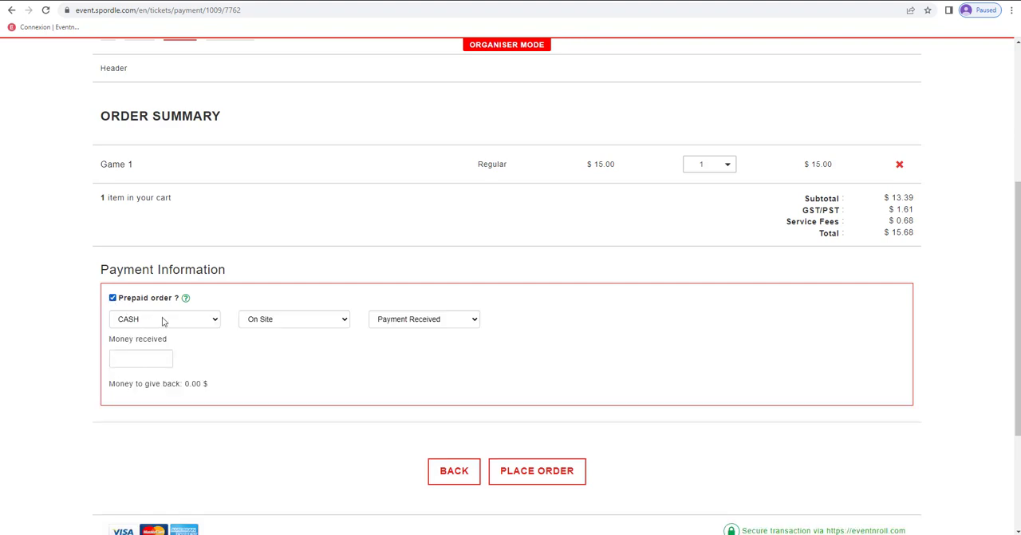
click(547, 477)
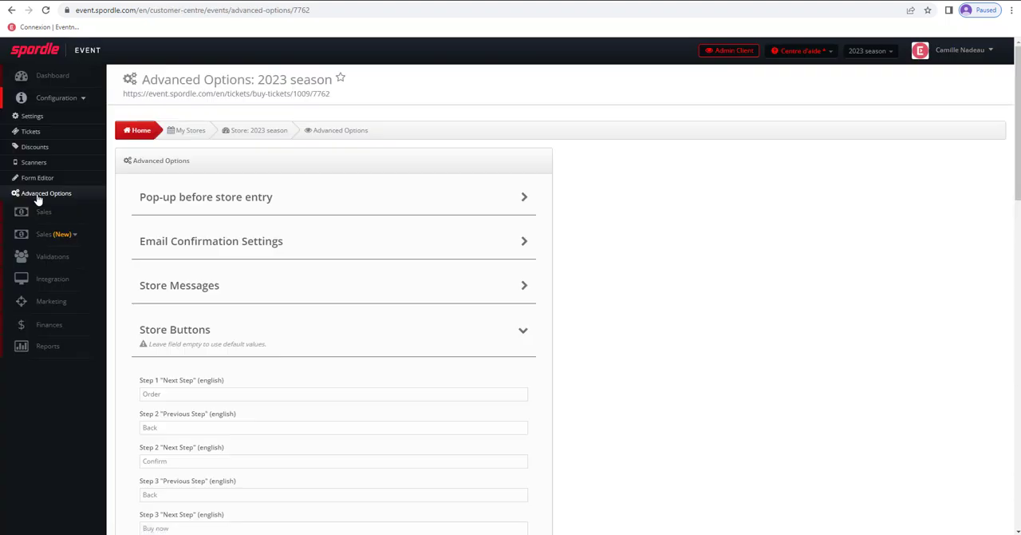
- Reopen the store's Advanced Options and review the Buy Confirmation Page settings for the logo and messages
click(38, 199)
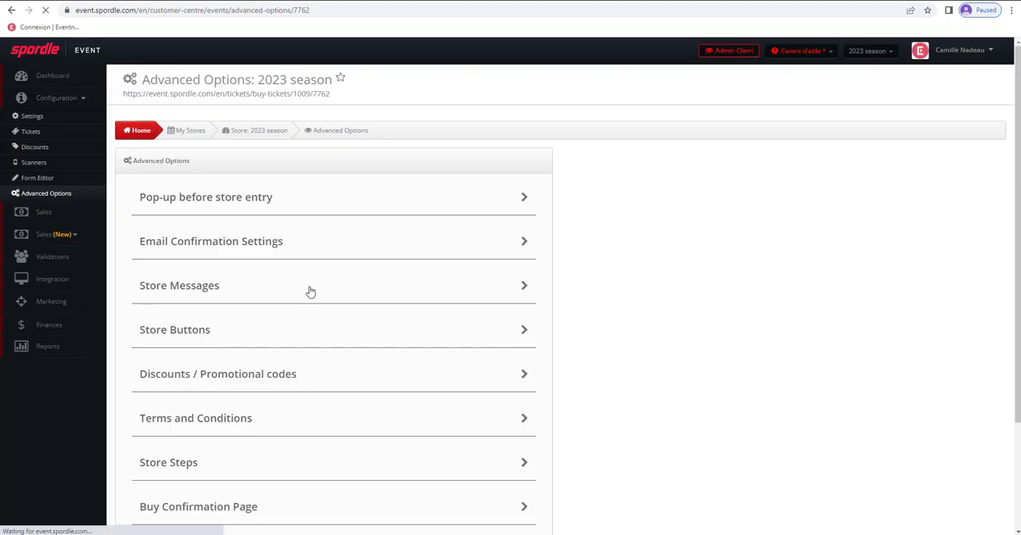
scroll(287, 316, down, 3)
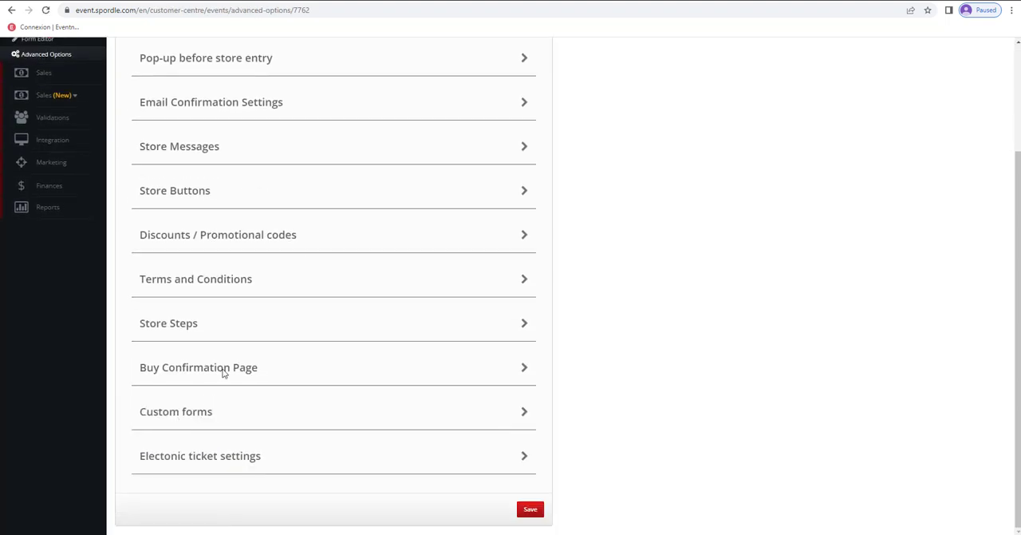
click(258, 369)
scroll(345, 349, down, 2)
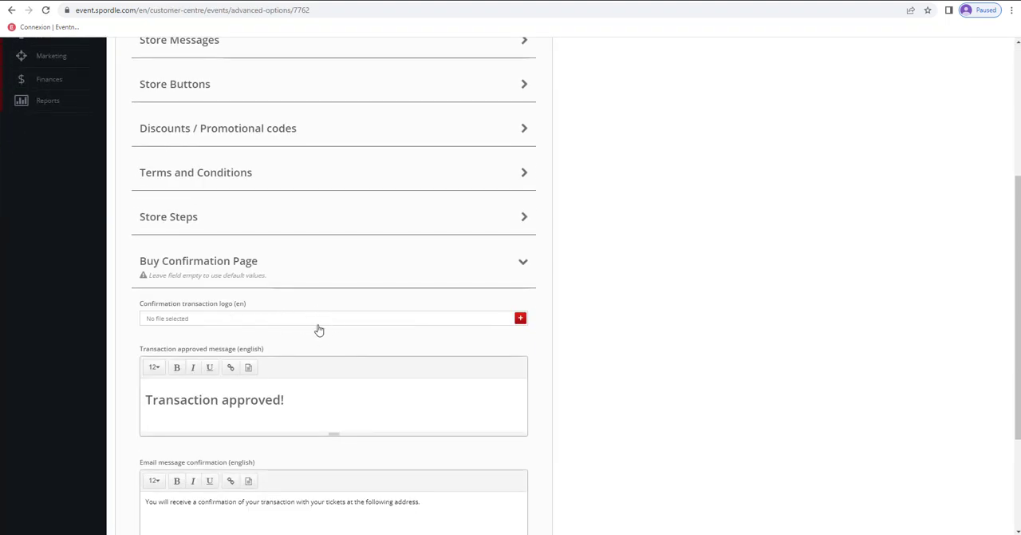
scroll(321, 329, down, 2)
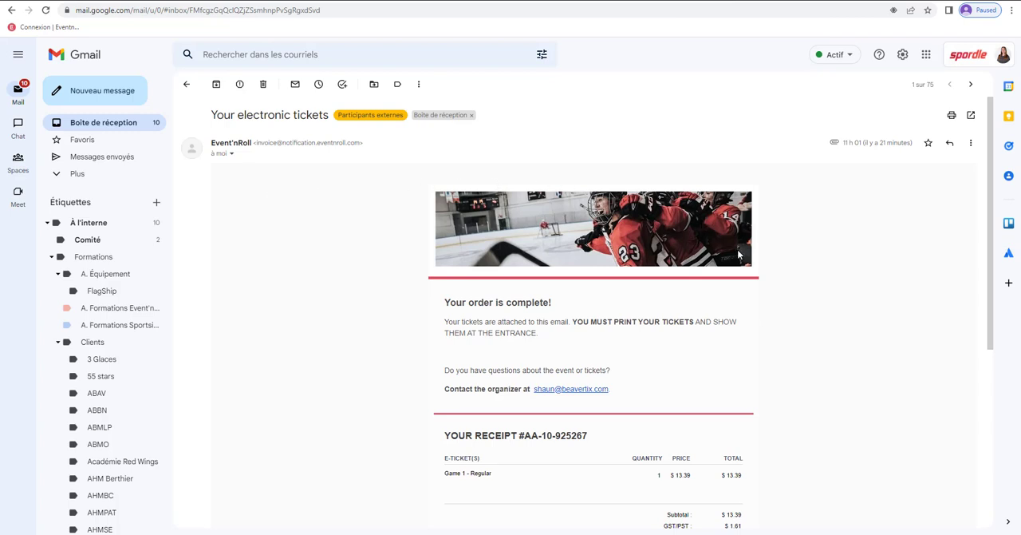
- Switch to Gmail and review the "Your electronic tickets" email, including its receipt and ticket attachment
scroll(736, 319, down, 1)
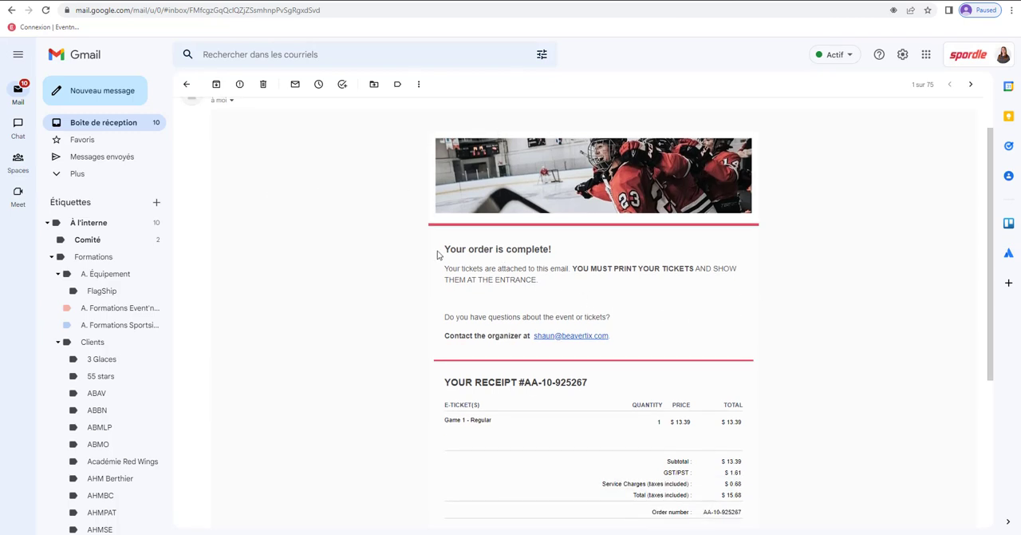
scroll(723, 361, down, 2)
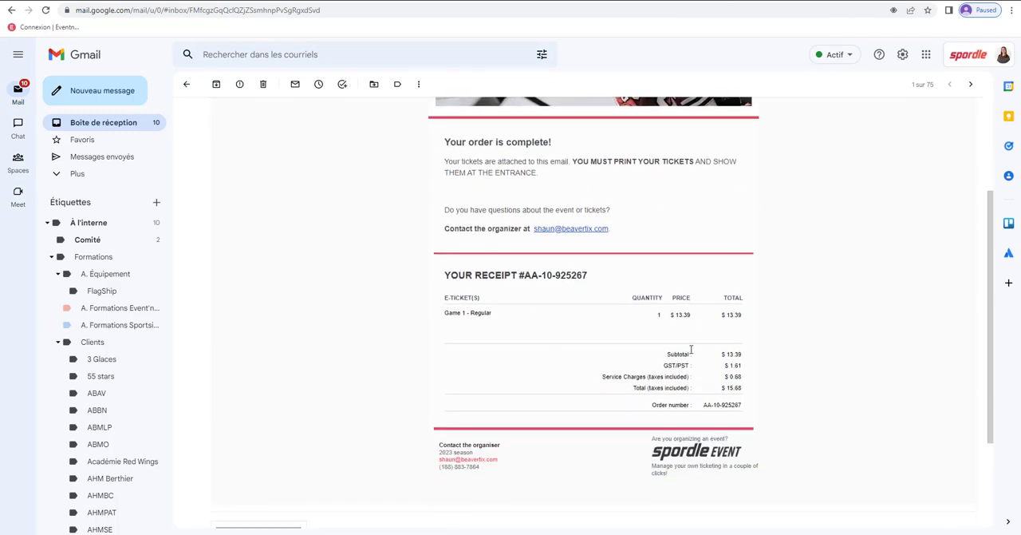
scroll(688, 346, down, 2)
click(272, 452)
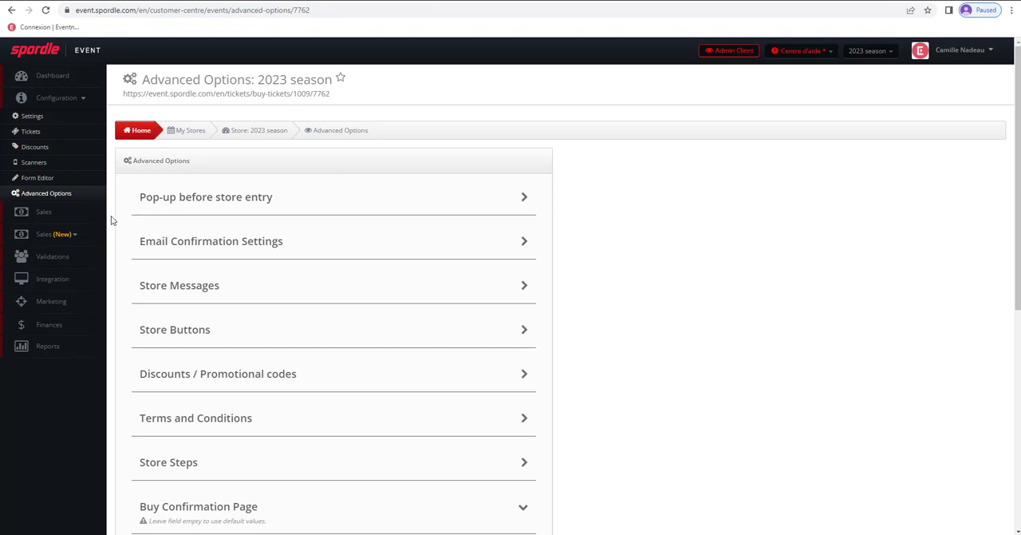
- Open the store's Integration page, select the English store address and preview the store page it leads to
click(66, 285)
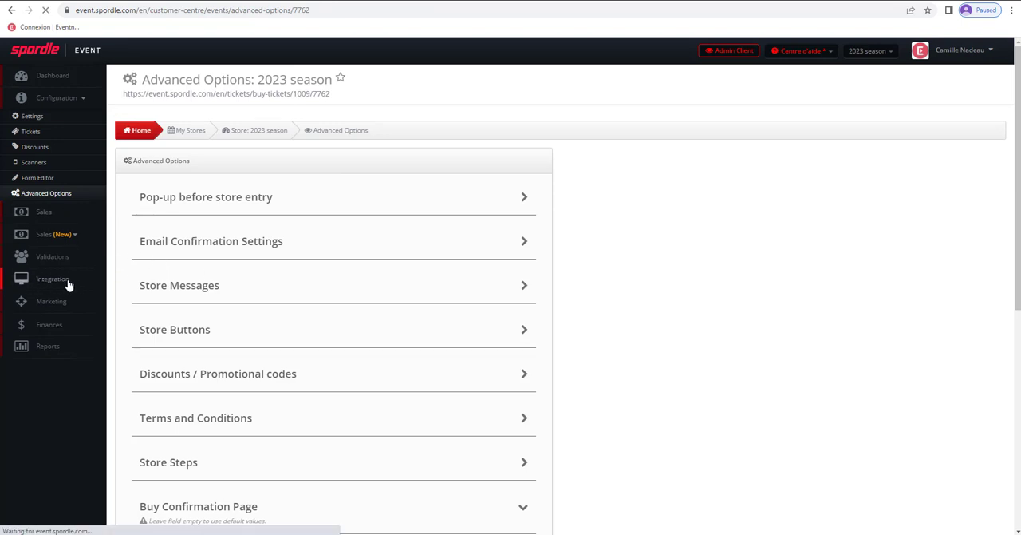
drag(321, 253, 132, 262)
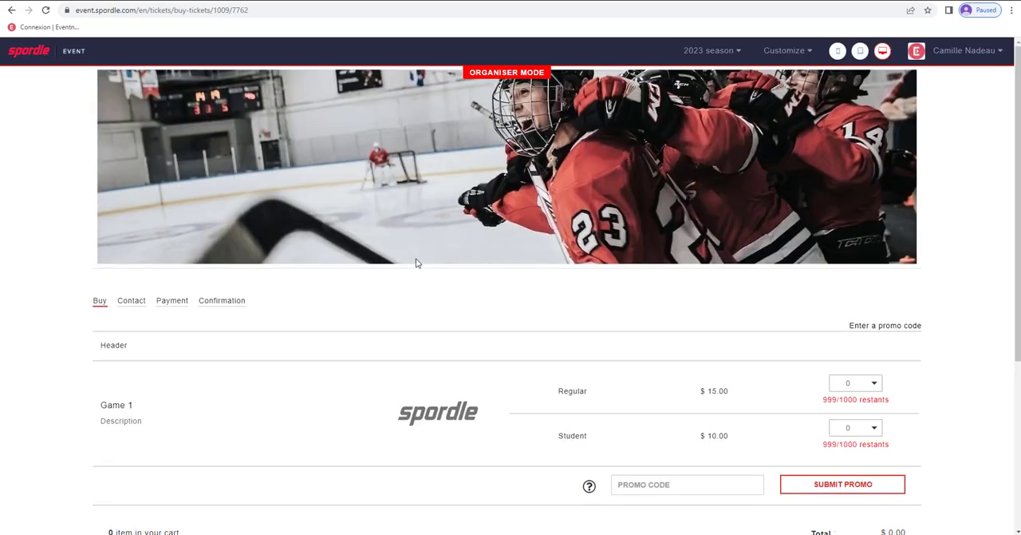
scroll(257, 359, down, 2)
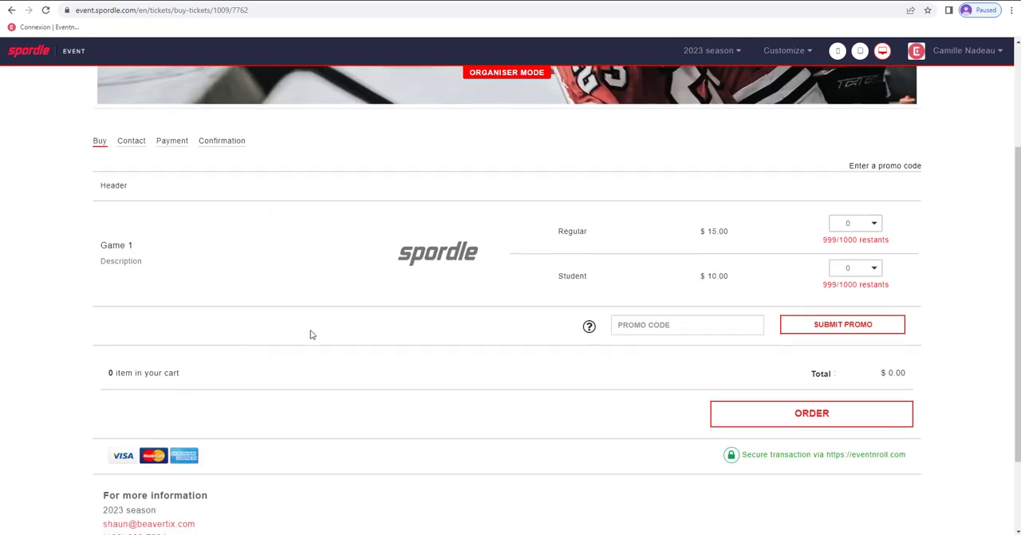
scroll(311, 335, up, 2)
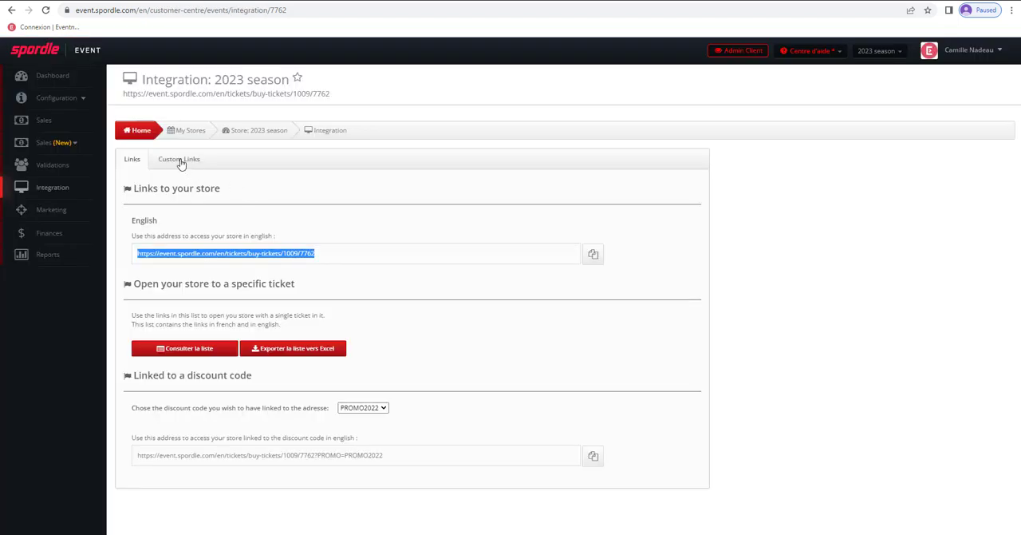
- Create a custom link named "Game 1" that shows the MXH - Game 1 Regular and Student tickets, without a discount code
click(186, 161)
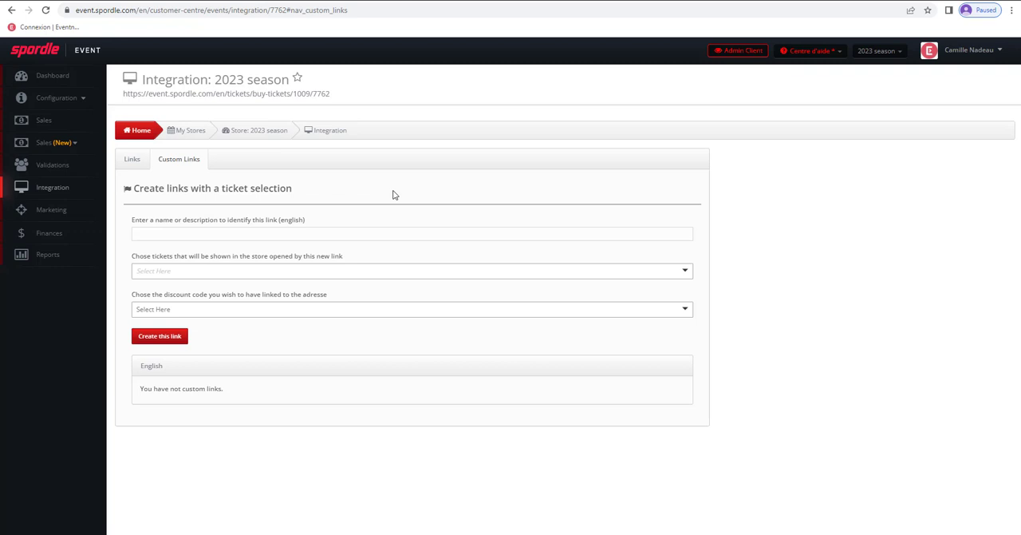
click(209, 231)
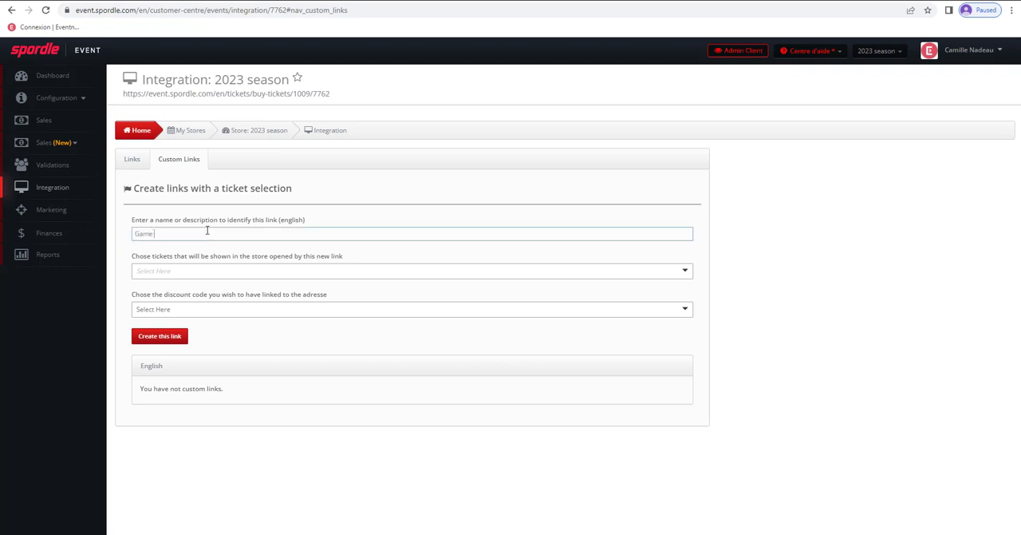
click(195, 271)
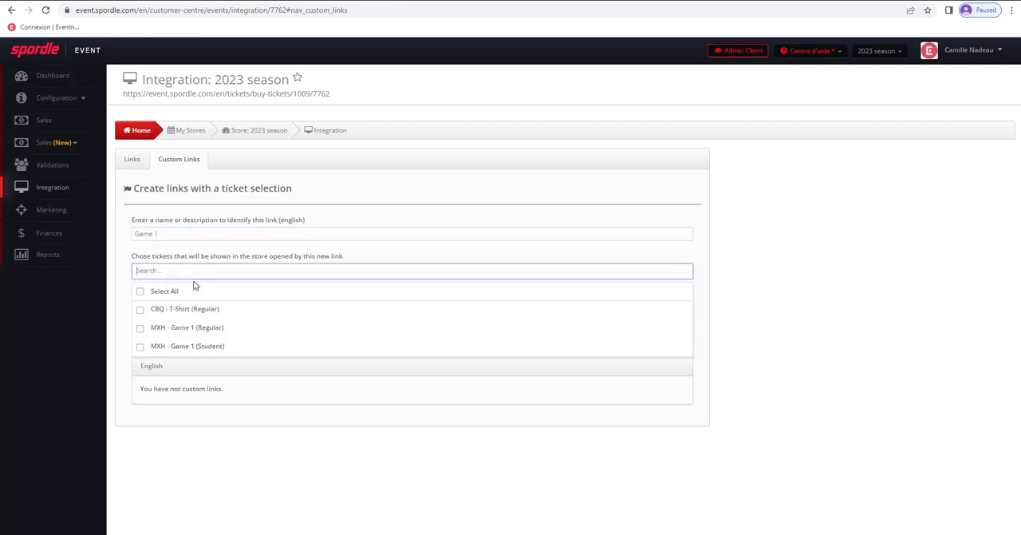
click(192, 327)
click(184, 349)
click(264, 238)
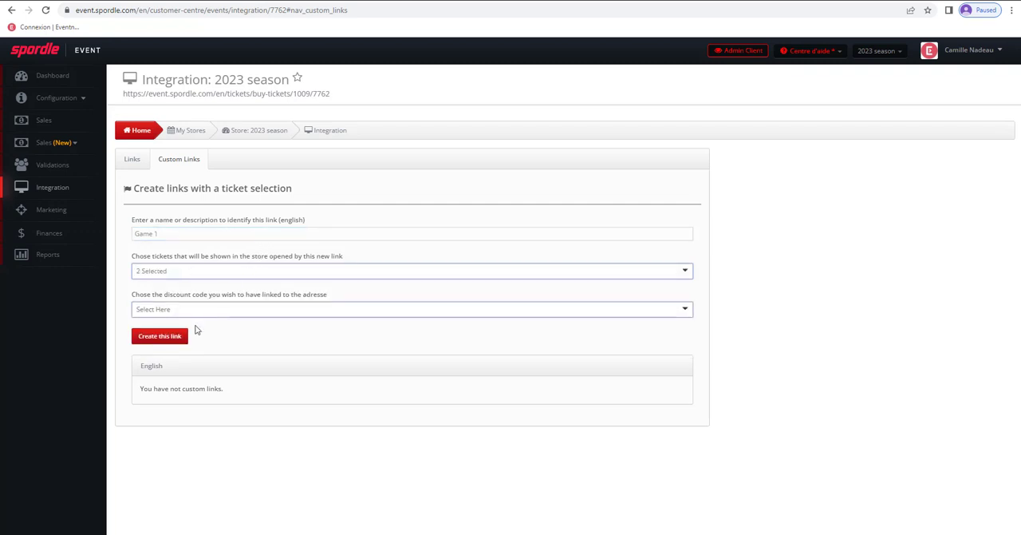
click(178, 338)
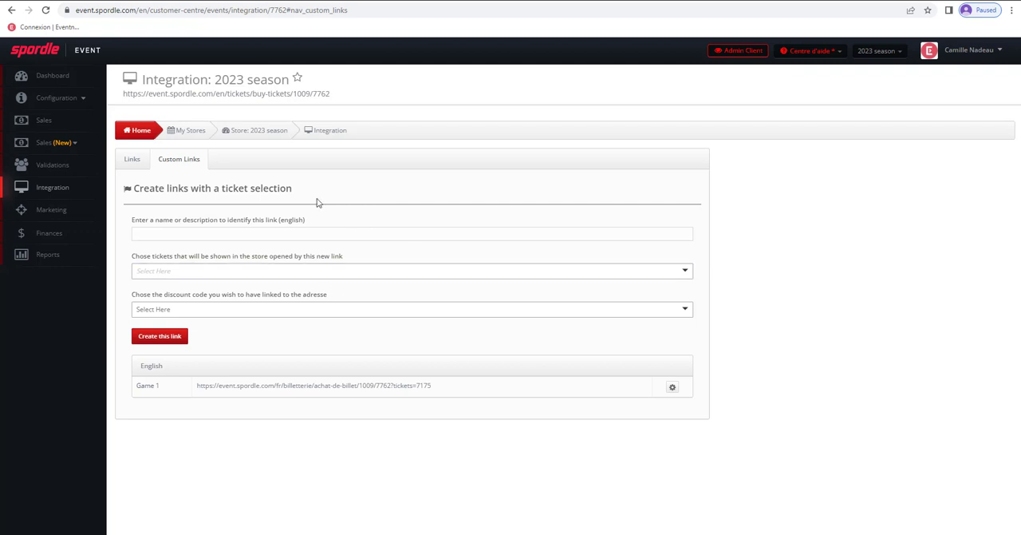
- Open the store's sales list and check the form for resending the prepaid order's invoice by email, without sending it
click(45, 120)
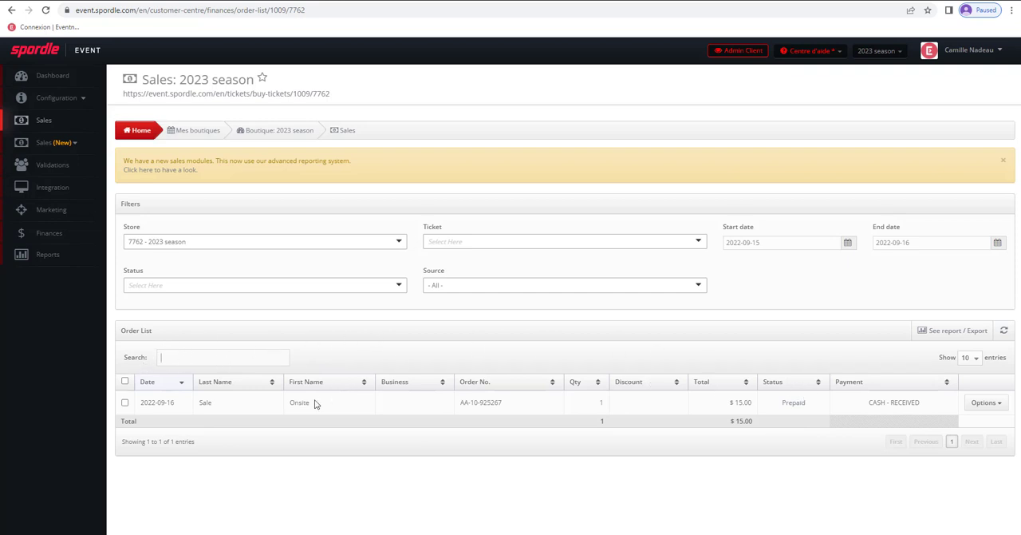
click(994, 406)
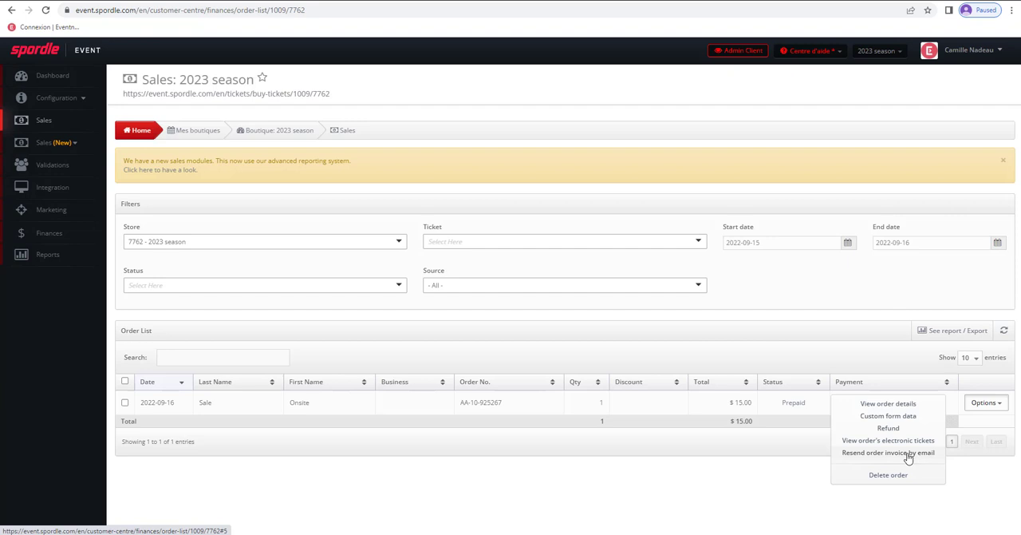
click(858, 453)
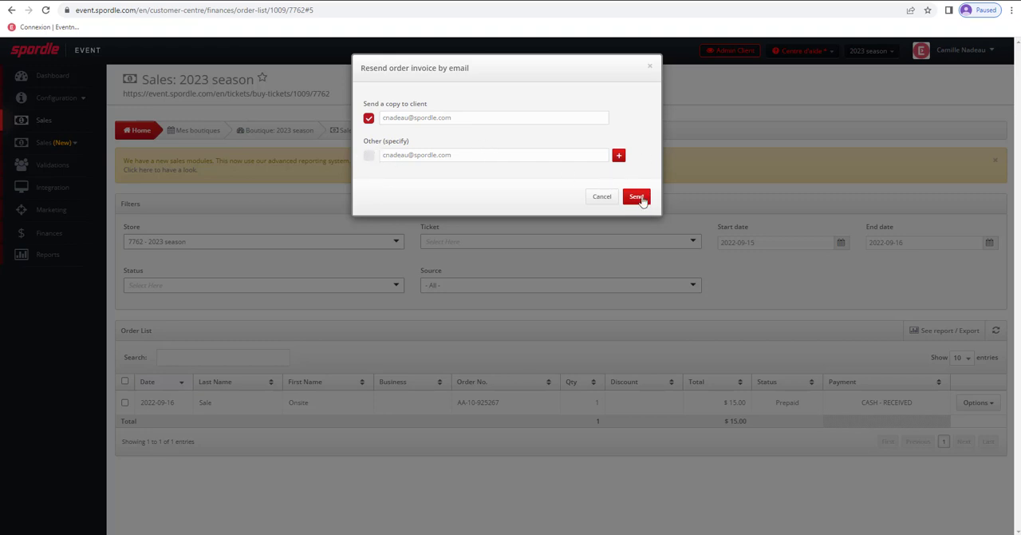
click(650, 66)
- Open the prepaid order's details and review its transaction, payment, buyer and note information
click(983, 402)
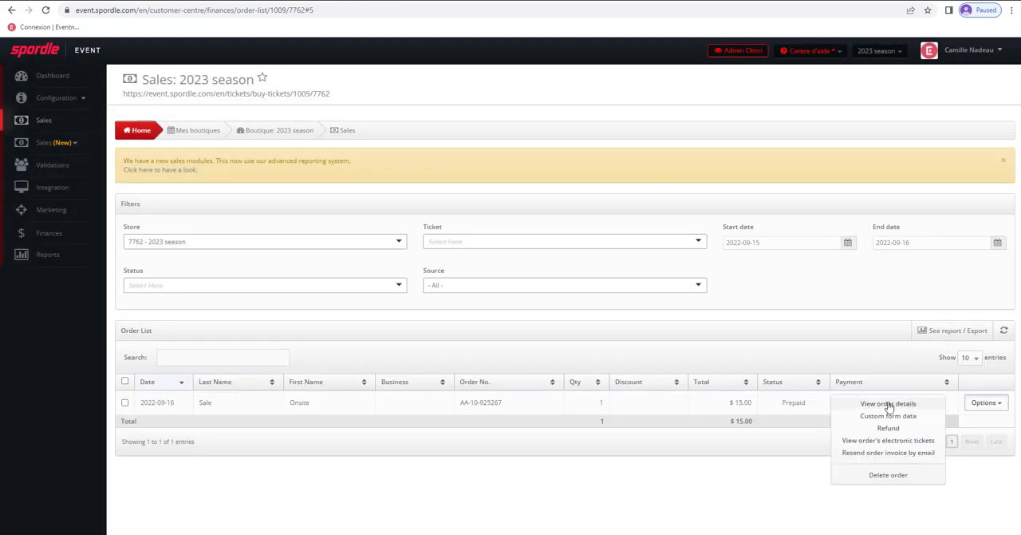
click(859, 403)
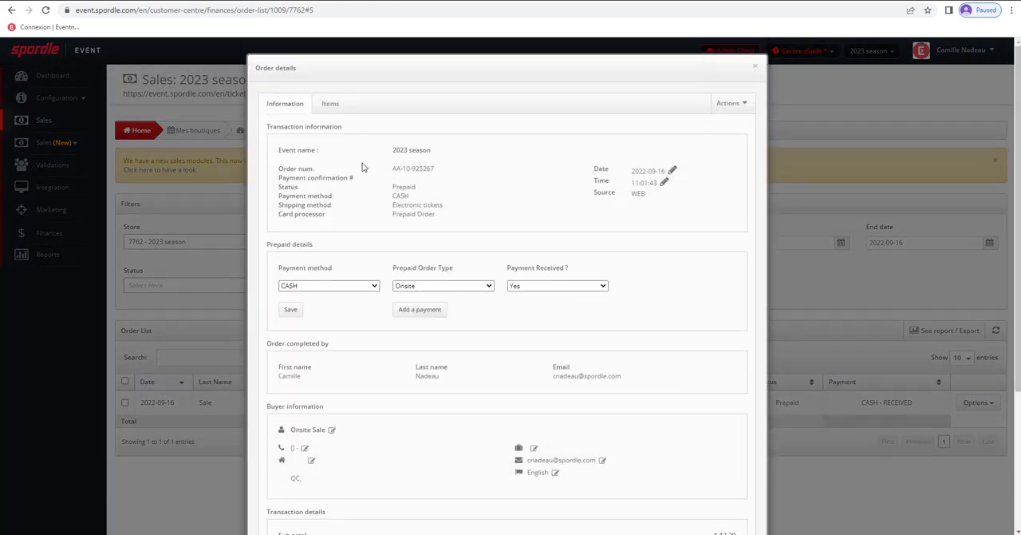
scroll(661, 289, down, 2)
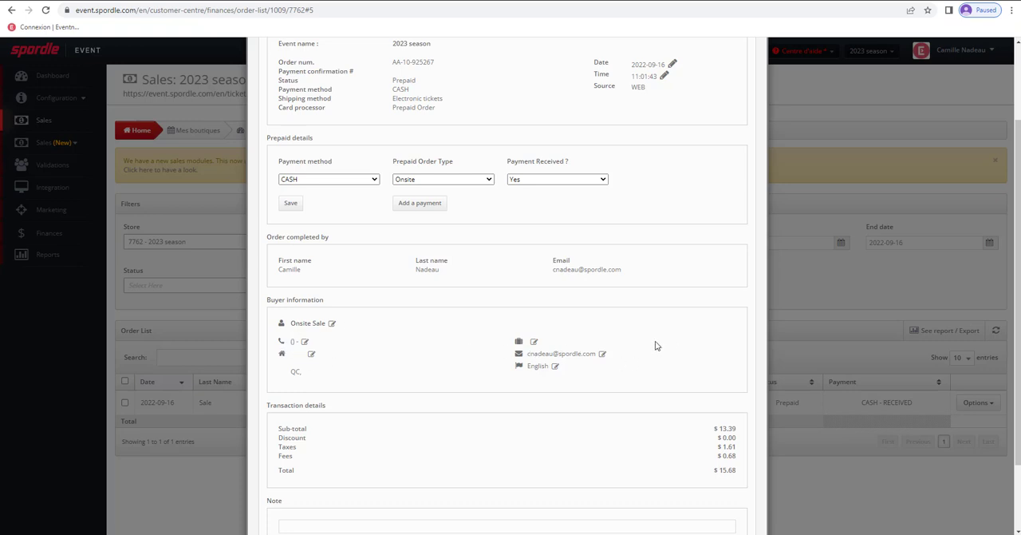
scroll(652, 365, down, 2)
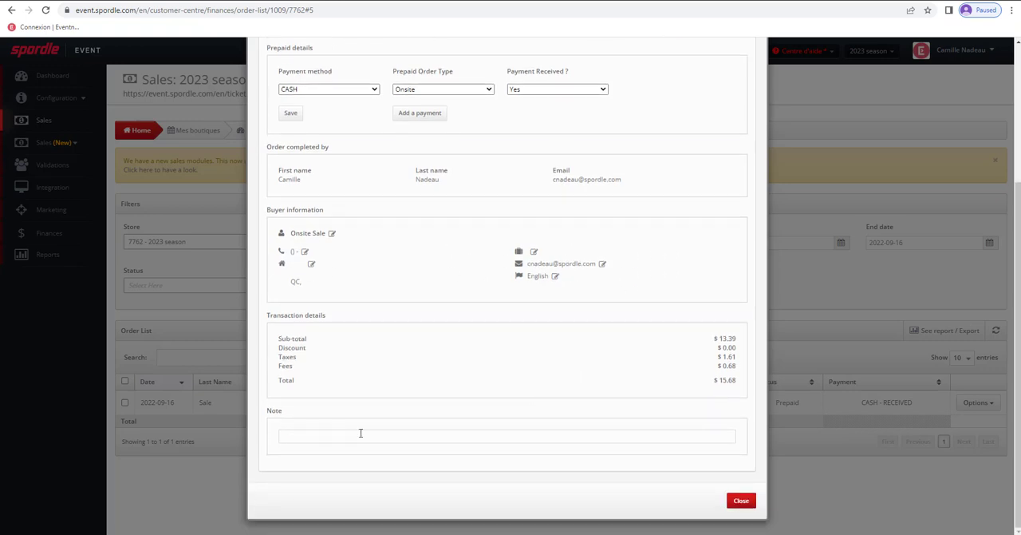
scroll(545, 383, up, 5)
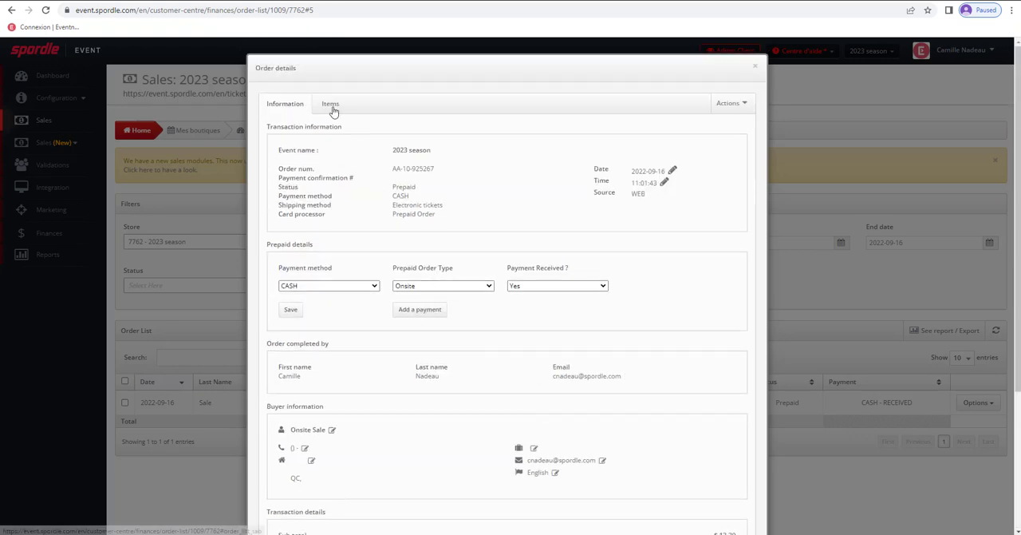
- Try out exchanging the order's Game 1 - Regular ticket for MXH - Game 1 (Student - $ 10.00), and close the order details without exchanging
click(331, 104)
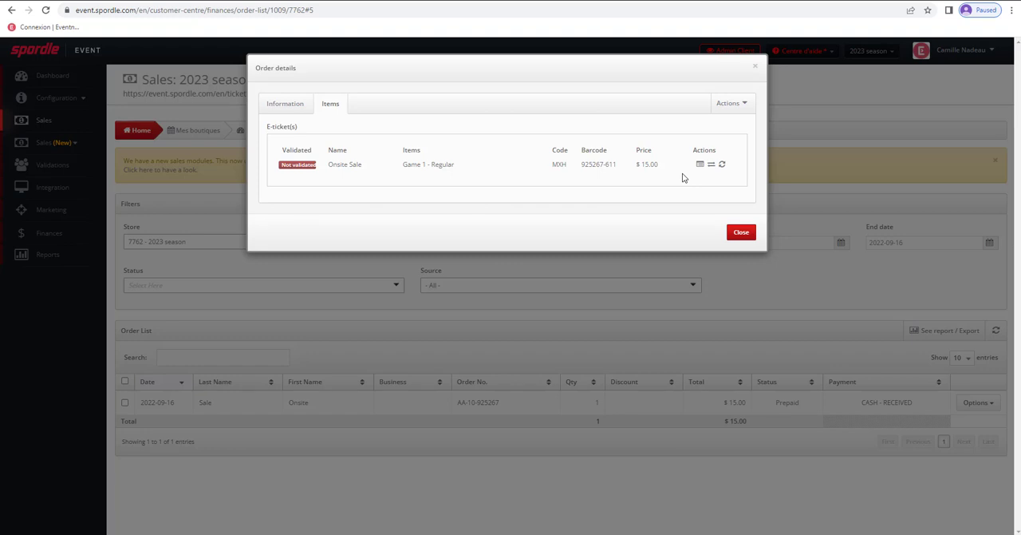
click(711, 164)
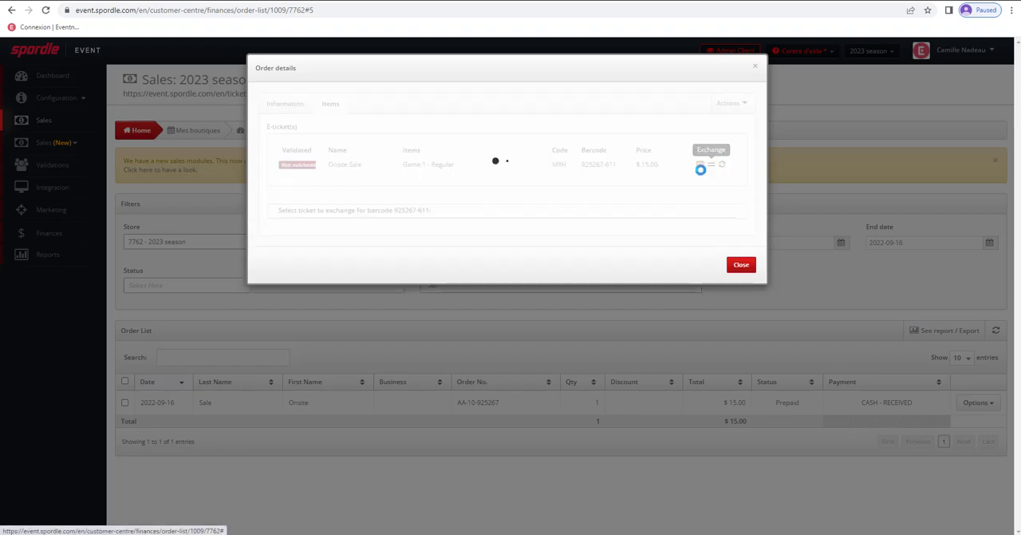
click(351, 238)
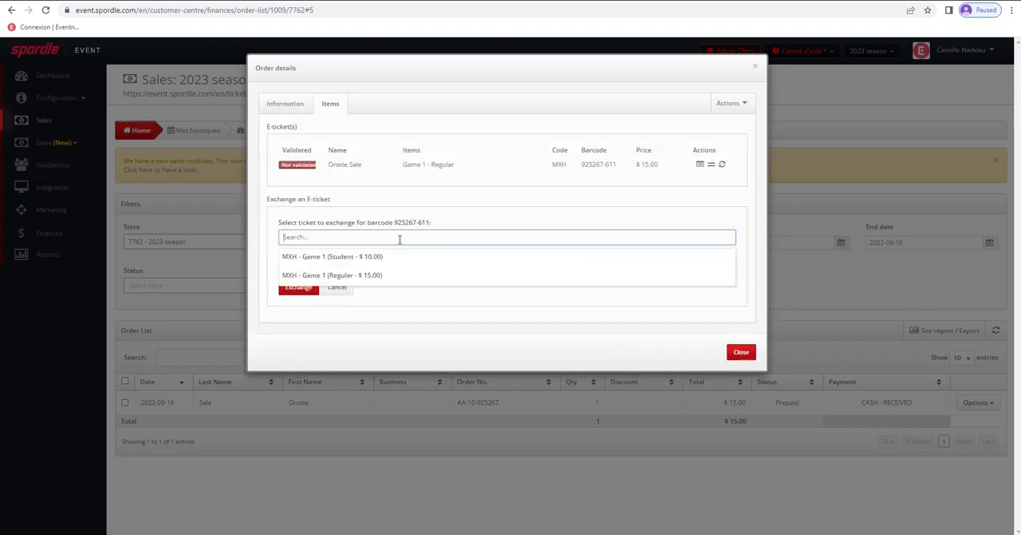
click(343, 256)
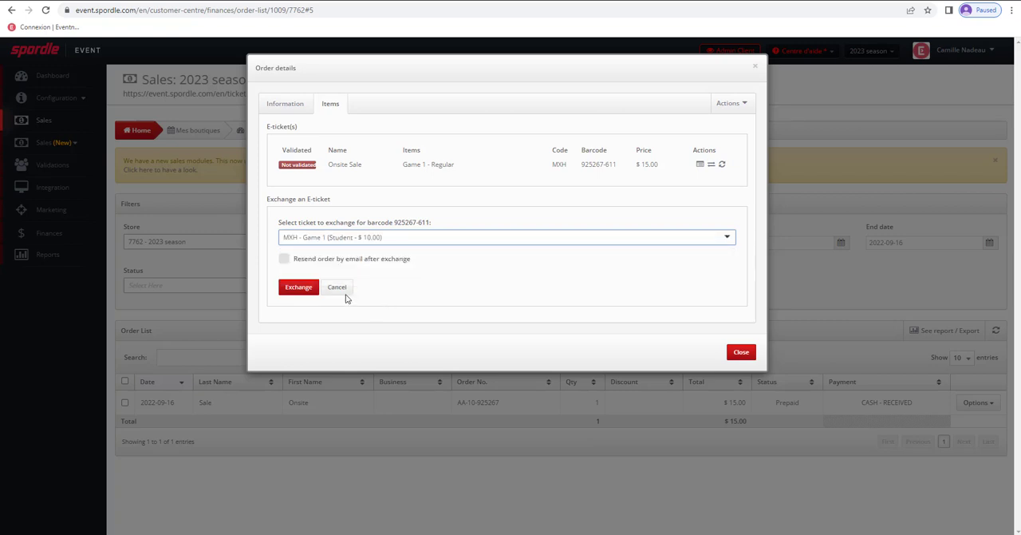
click(284, 258)
click(284, 260)
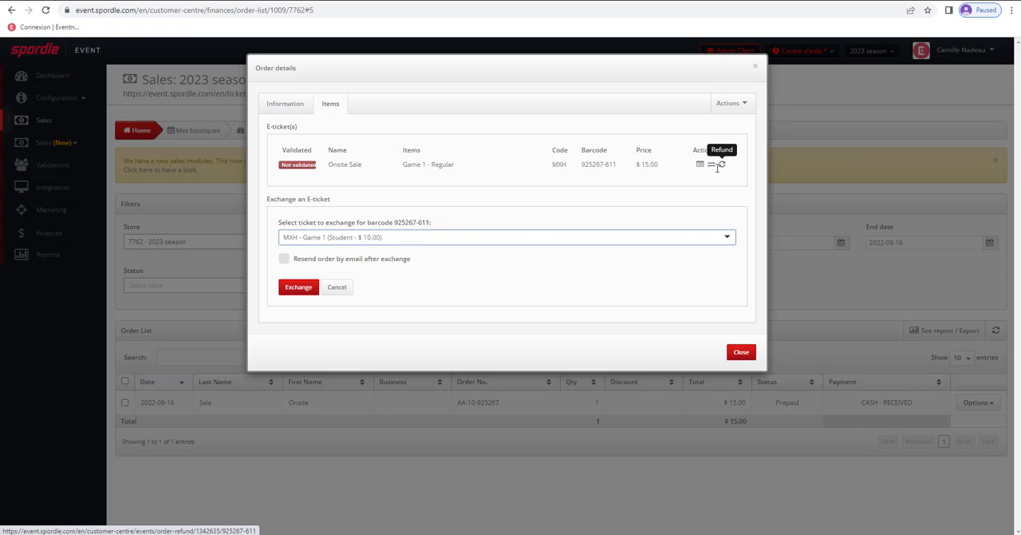
click(756, 68)
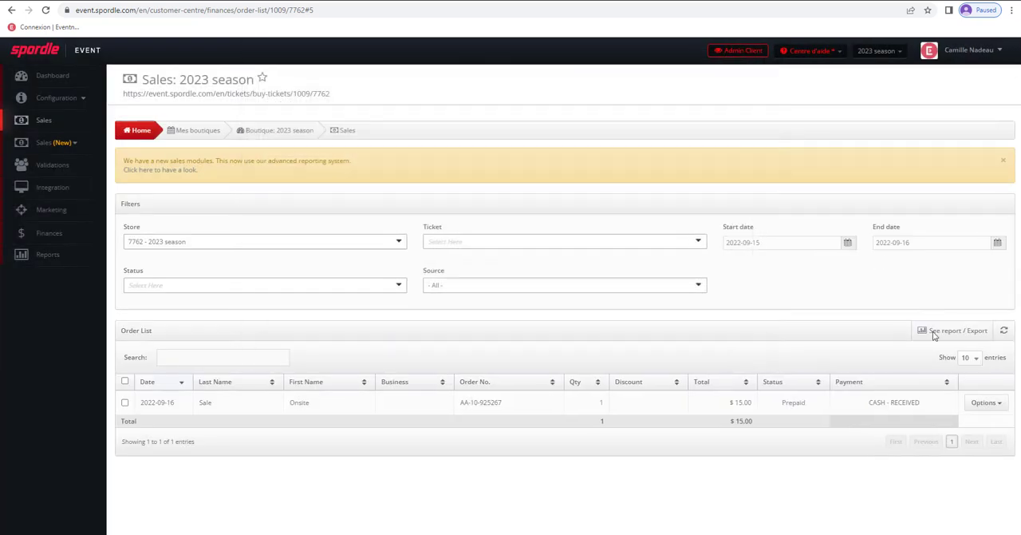
- Open the order's refund form and select the Game 1 - Regular ticket for a refund of 15.00, excluding service charges
click(980, 402)
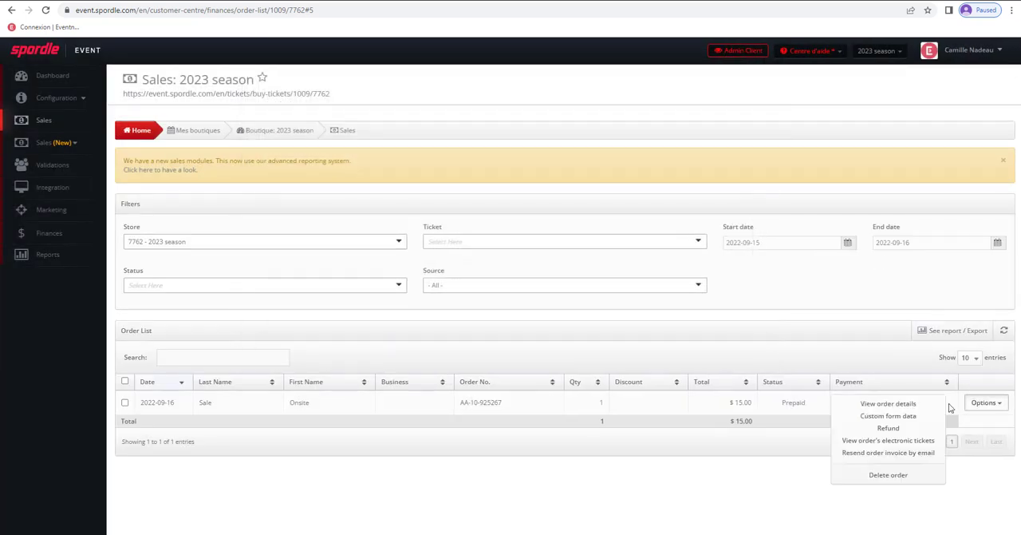
click(891, 429)
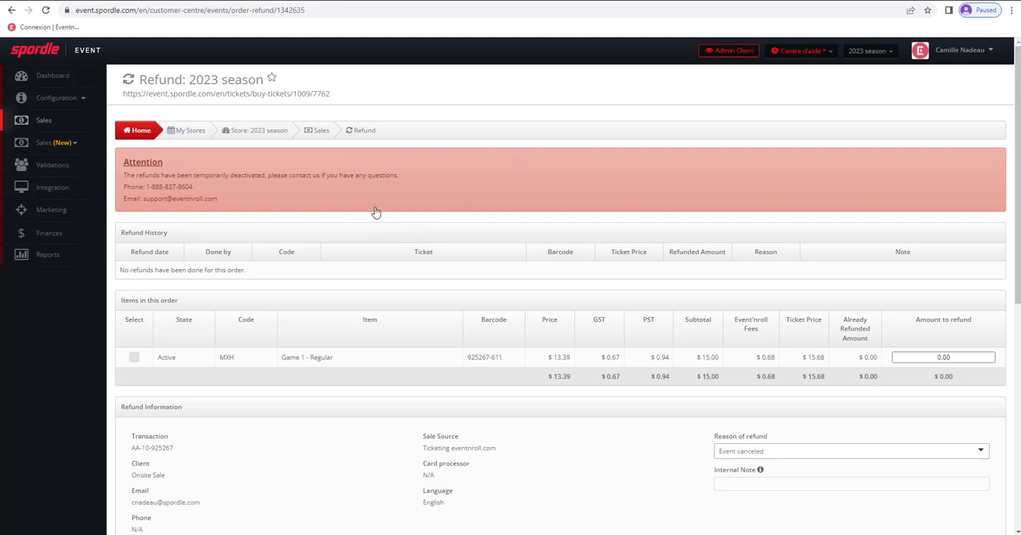
click(134, 357)
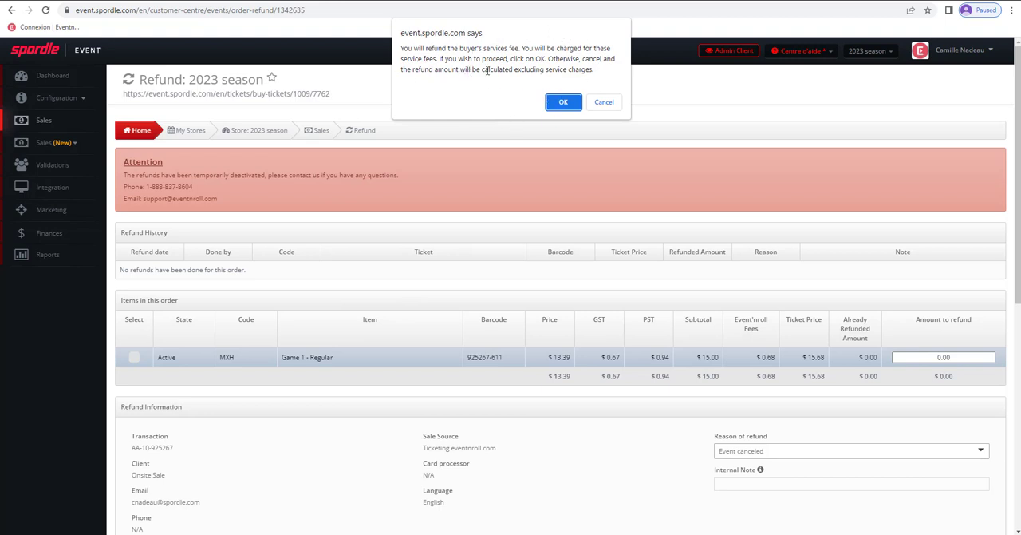
click(604, 102)
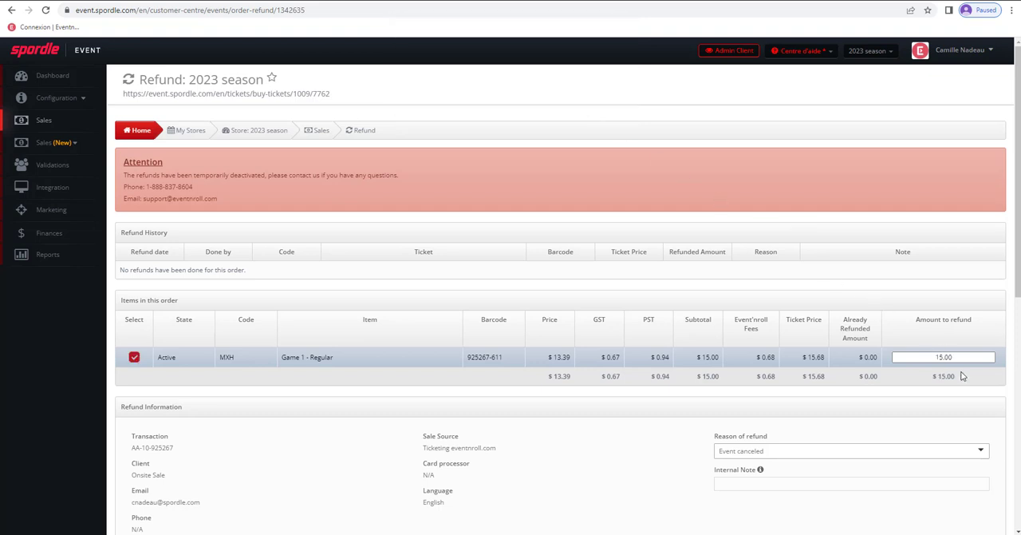
- Review the refund reason, email recipients and message text, and return to the sales list without submitting the refund
scroll(850, 371, down, 1)
scroll(850, 369, down, 2)
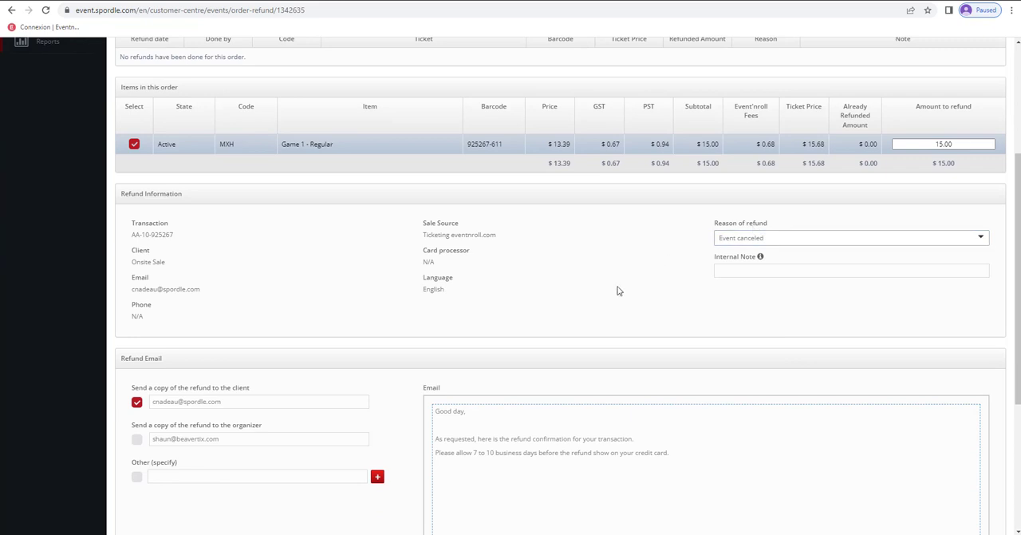
scroll(615, 291, down, 2)
drag(671, 292, 413, 250)
click(545, 330)
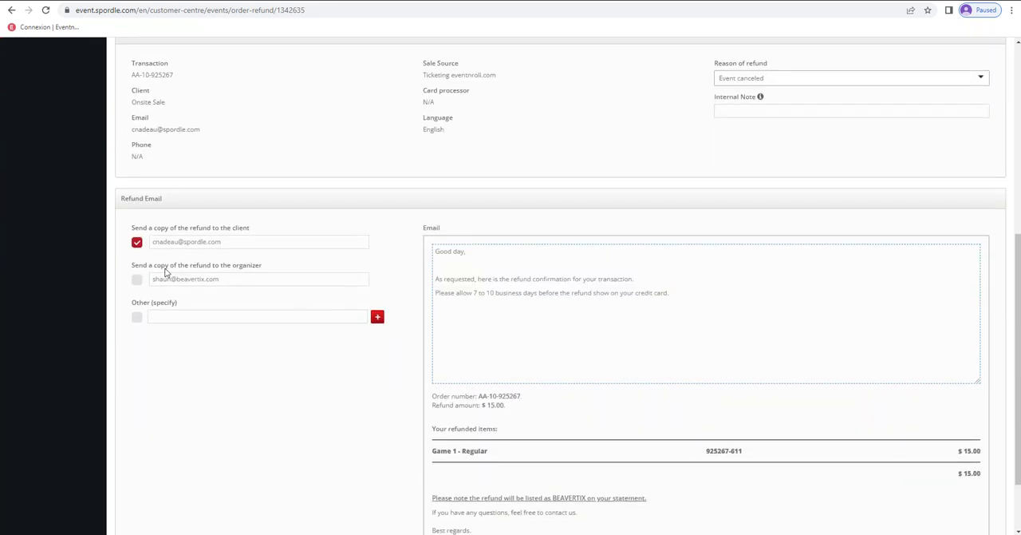
scroll(604, 336, down, 2)
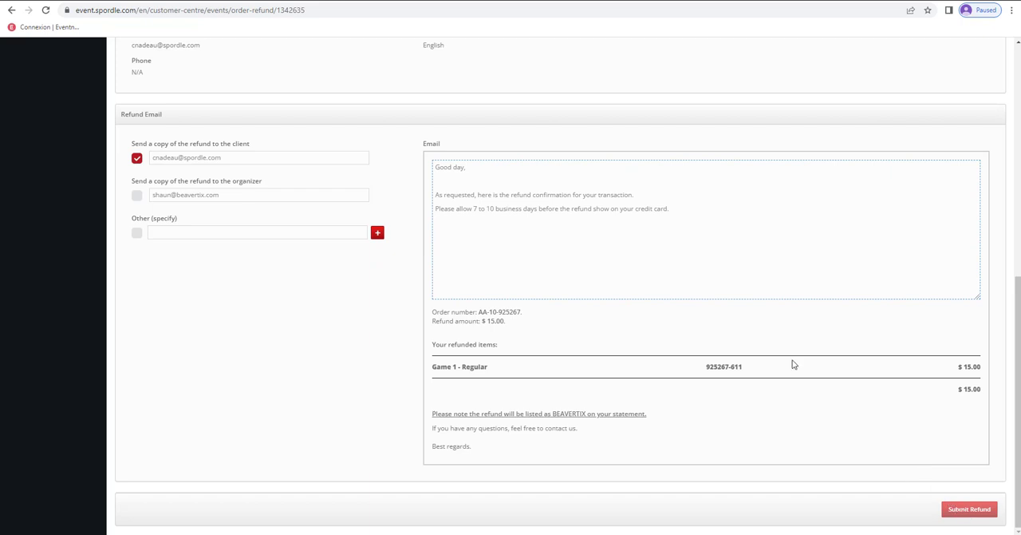
scroll(452, 101, up, 1)
scroll(452, 101, up, 5)
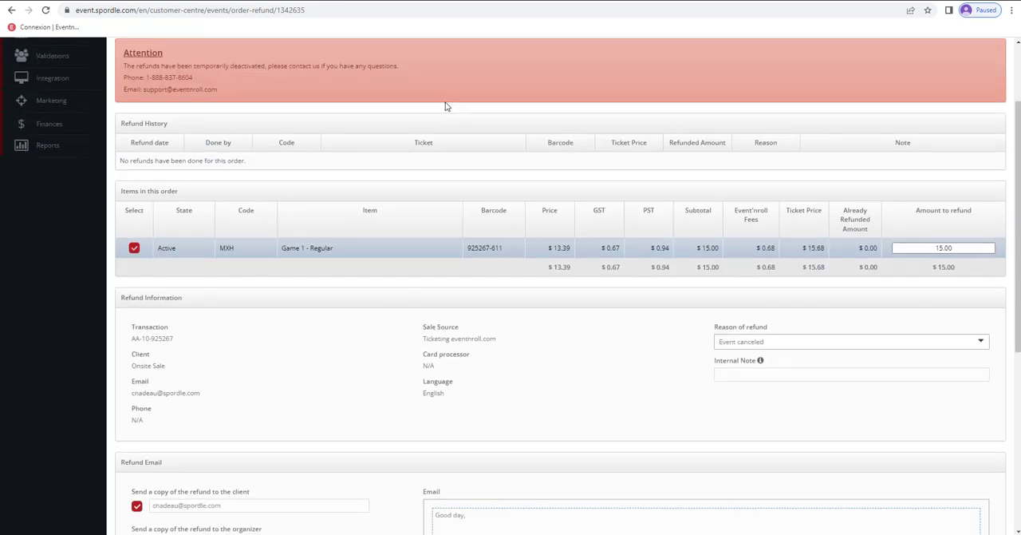
click(320, 132)
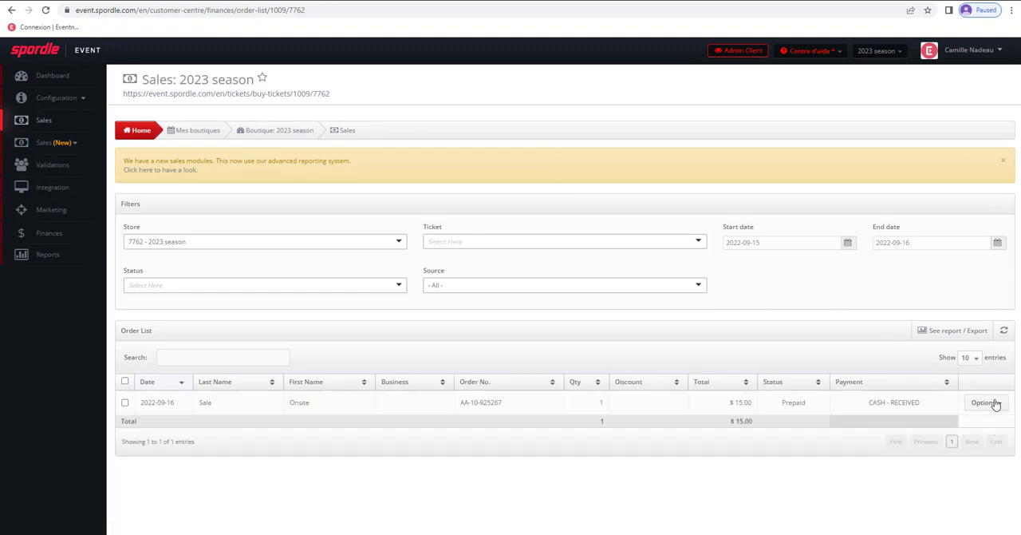
- Check the order's options, including Custom form data, and open the store's Validations access list
click(992, 403)
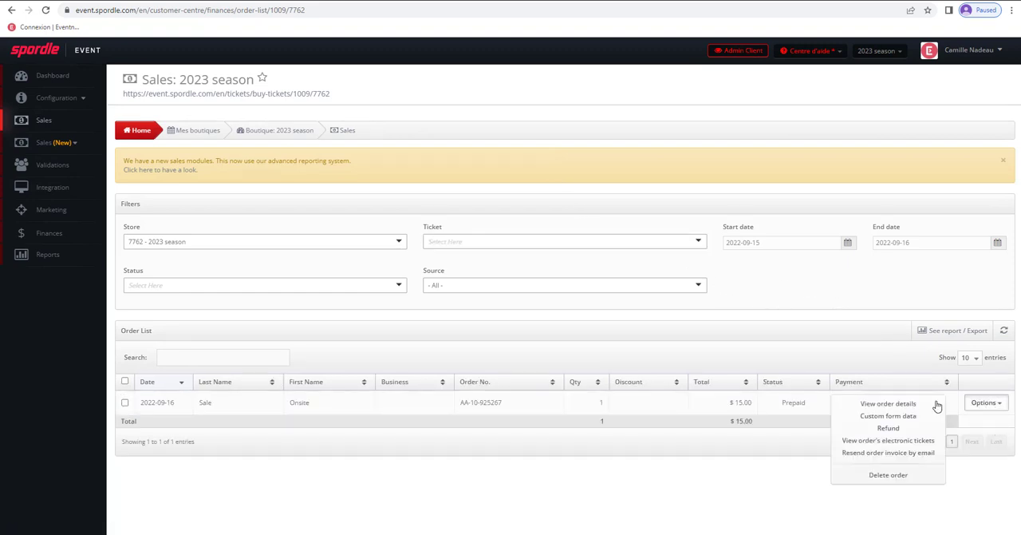
click(892, 419)
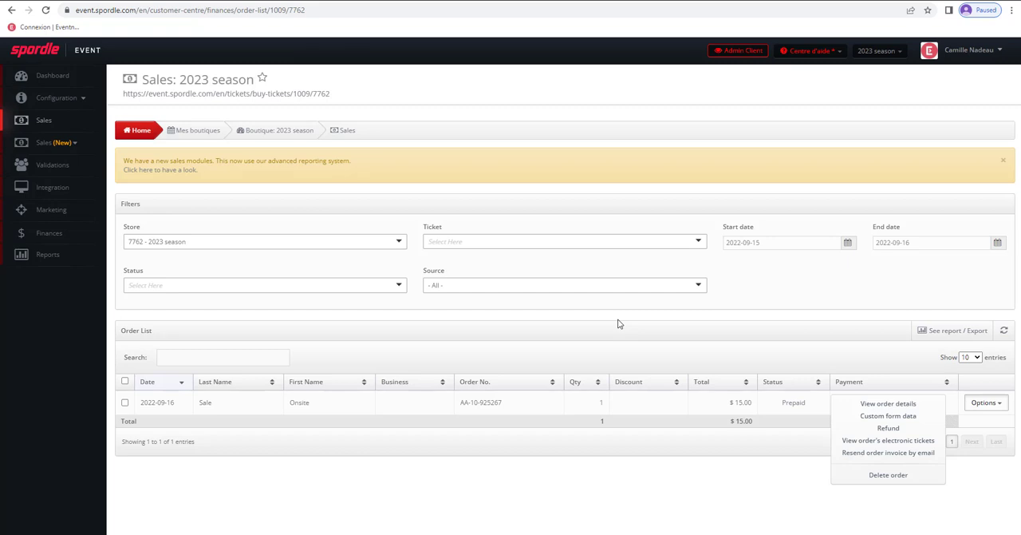
click(414, 318)
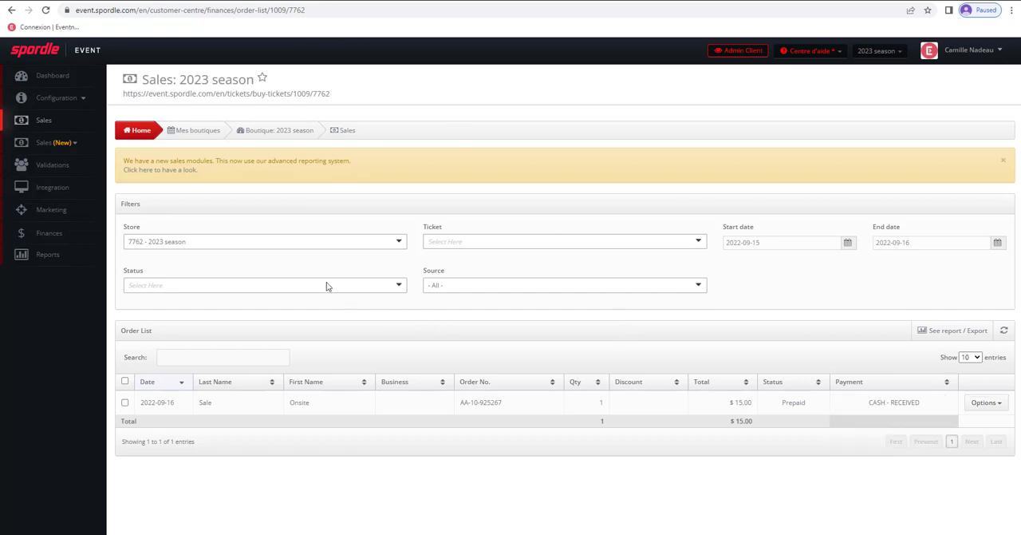
click(50, 164)
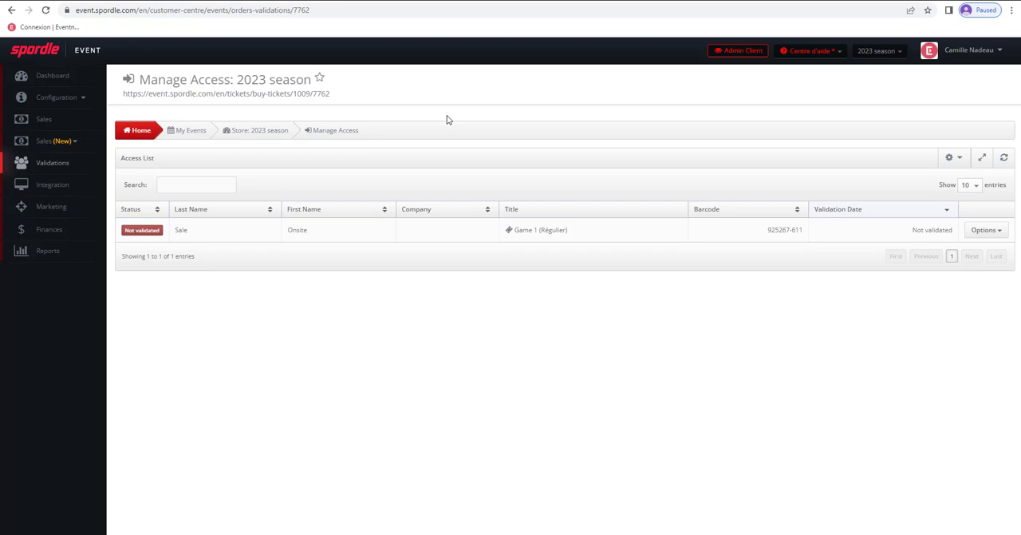
- Open the store's scanner packages list and examine the form for creating a new scan package
click(72, 100)
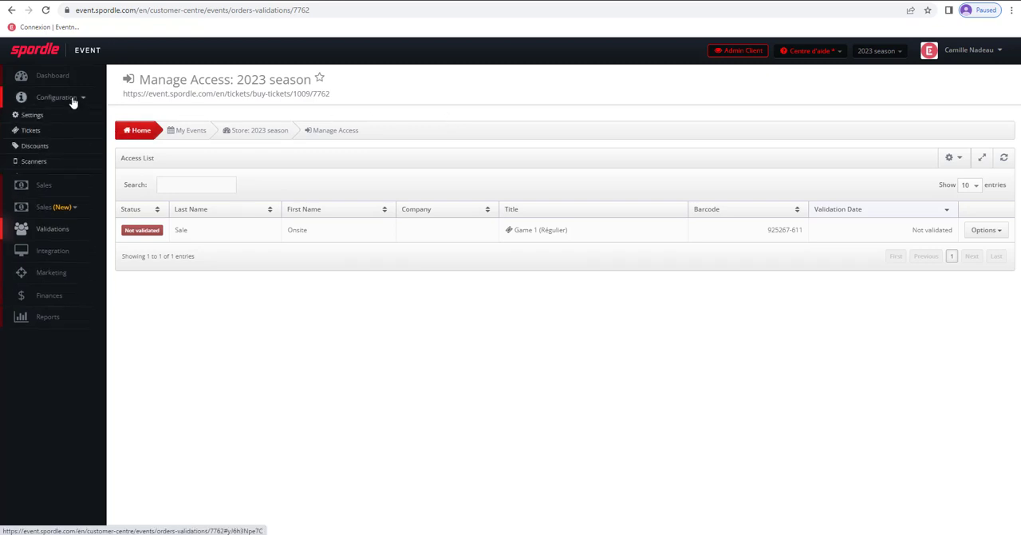
click(58, 163)
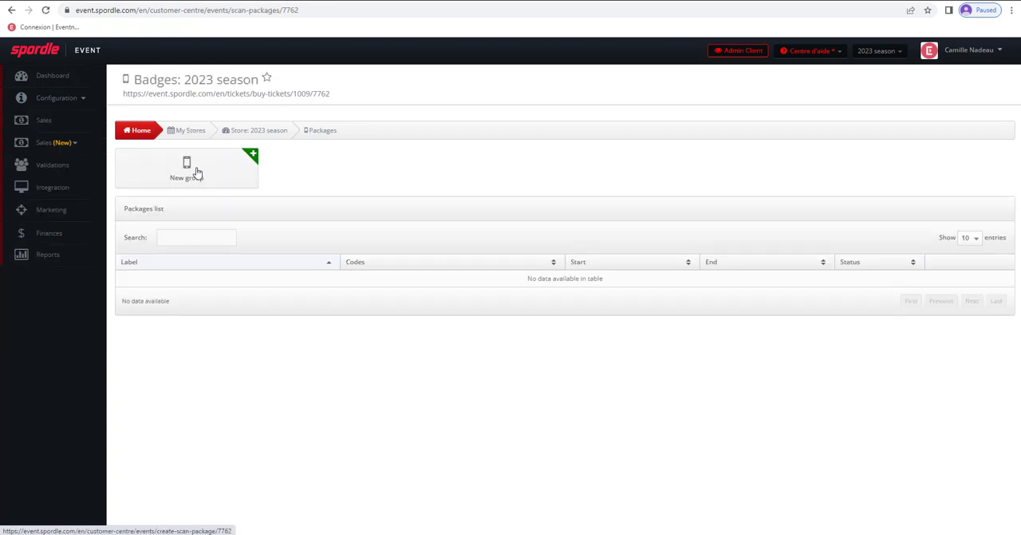
click(197, 173)
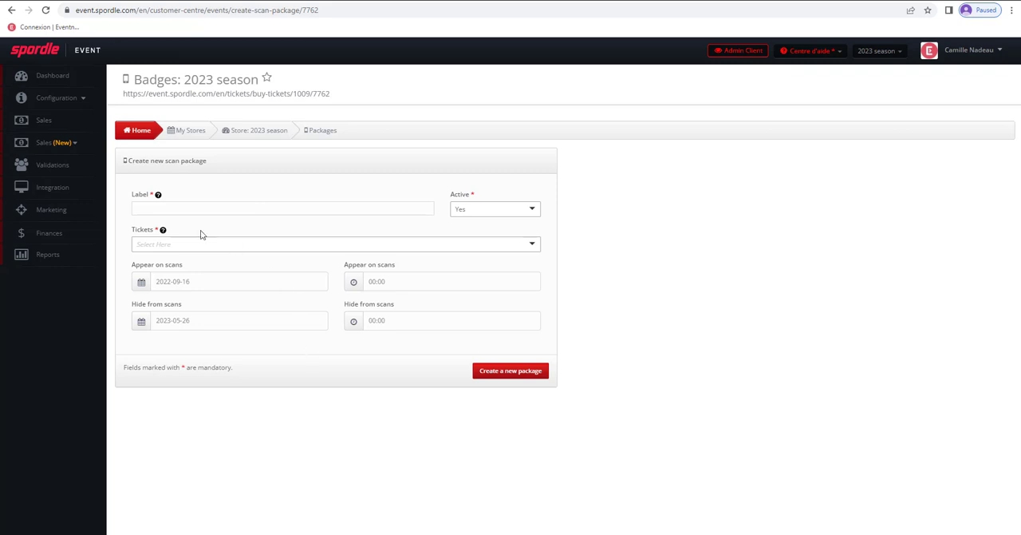
- Try enabling the social media display at the store's confirmation step in the marketing settings, without saving
click(56, 212)
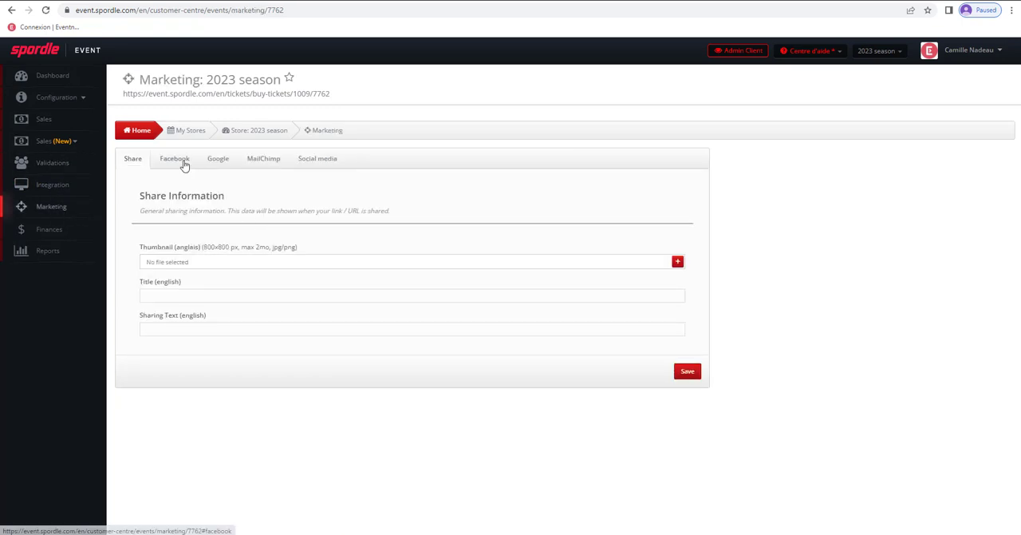
click(320, 160)
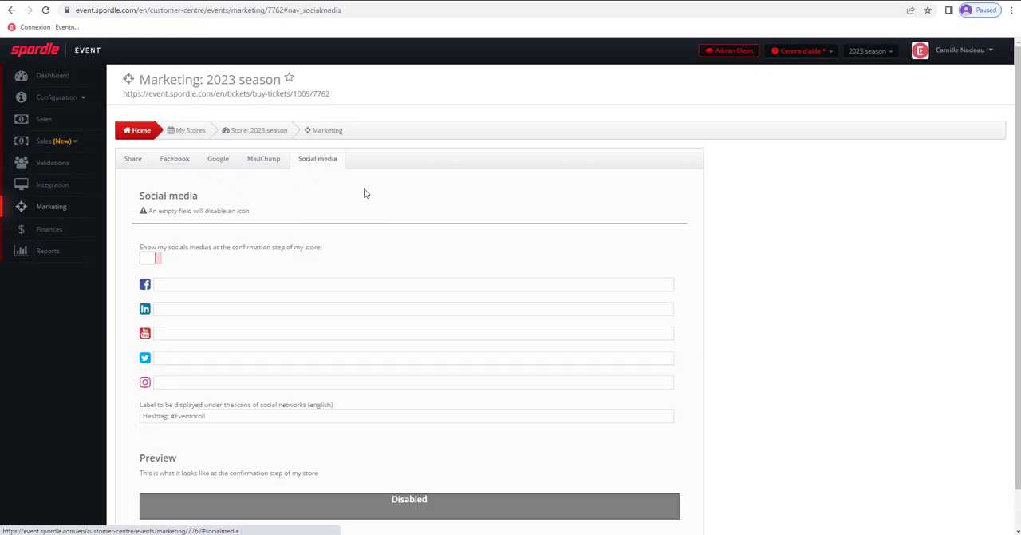
click(154, 261)
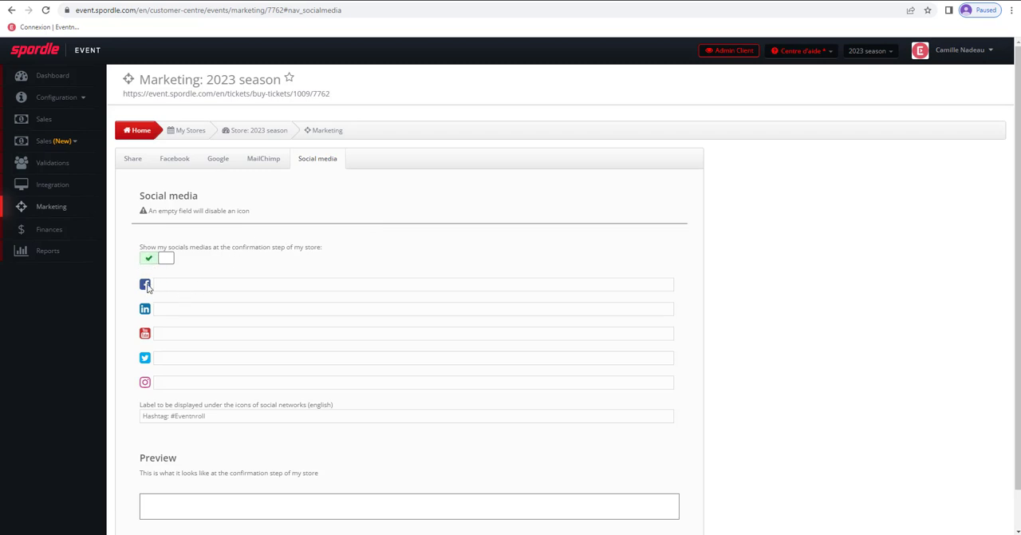
click(175, 281)
click(241, 269)
- Review the MailChimp marketing settings and the newsletter subscription option on the store's contact information page
click(264, 160)
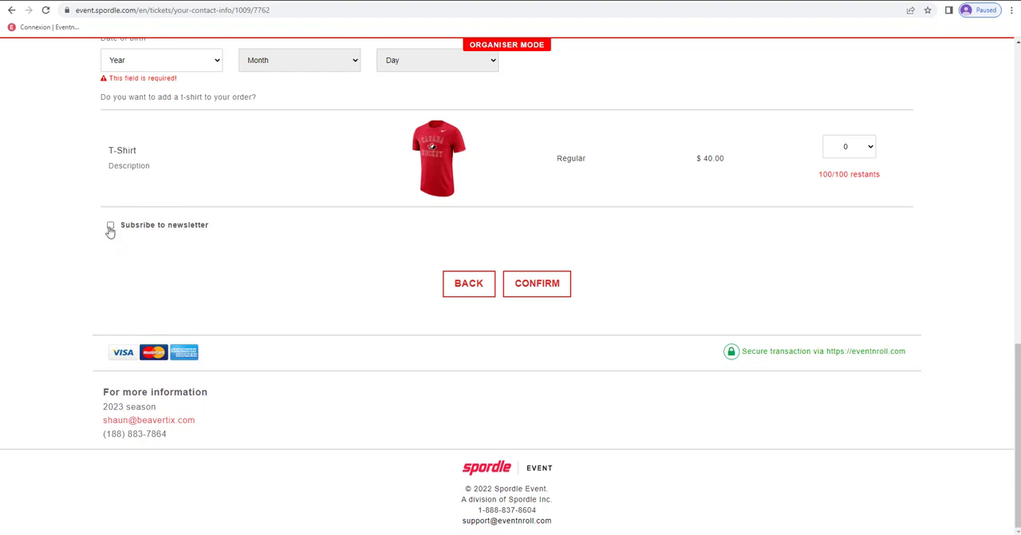
click(111, 229)
click(234, 1)
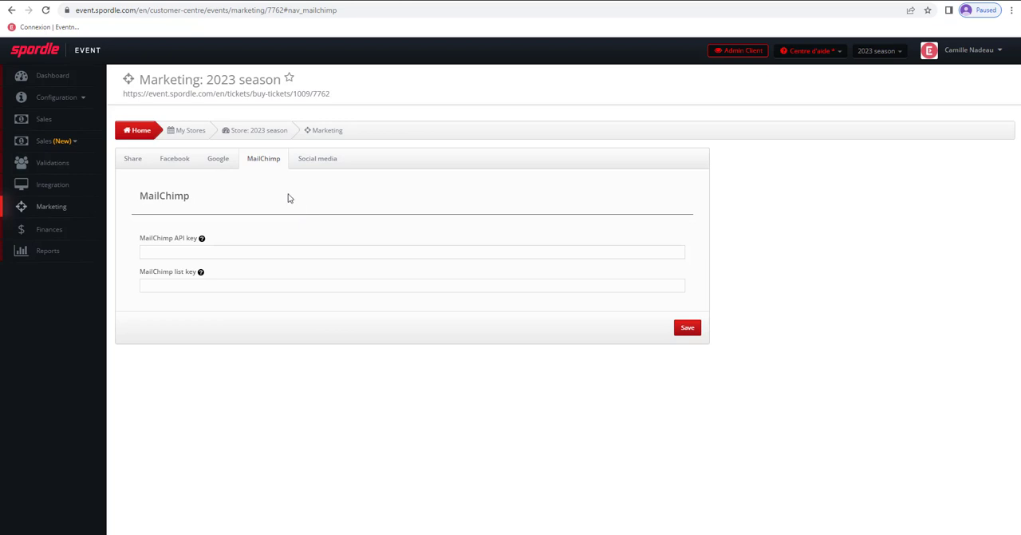
- Review the store's Google tracking, Facebook sharing and general share information settings
click(217, 160)
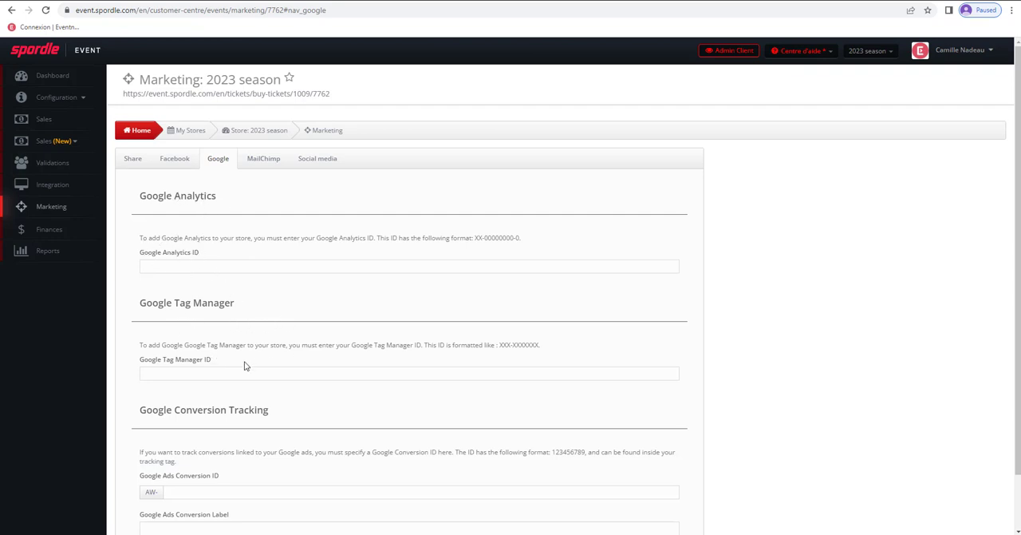
scroll(281, 448, down, 2)
scroll(281, 448, up, 2)
click(181, 160)
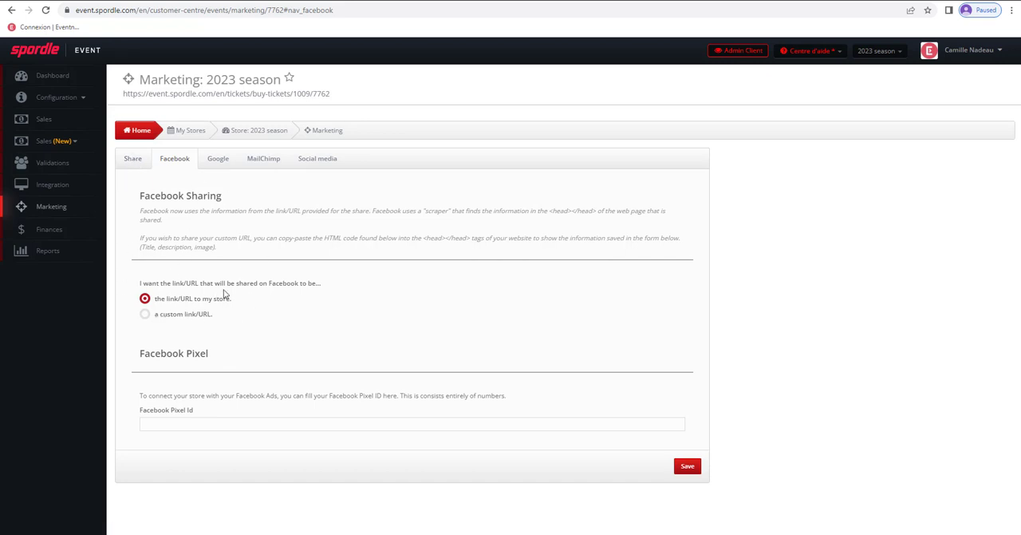
click(144, 164)
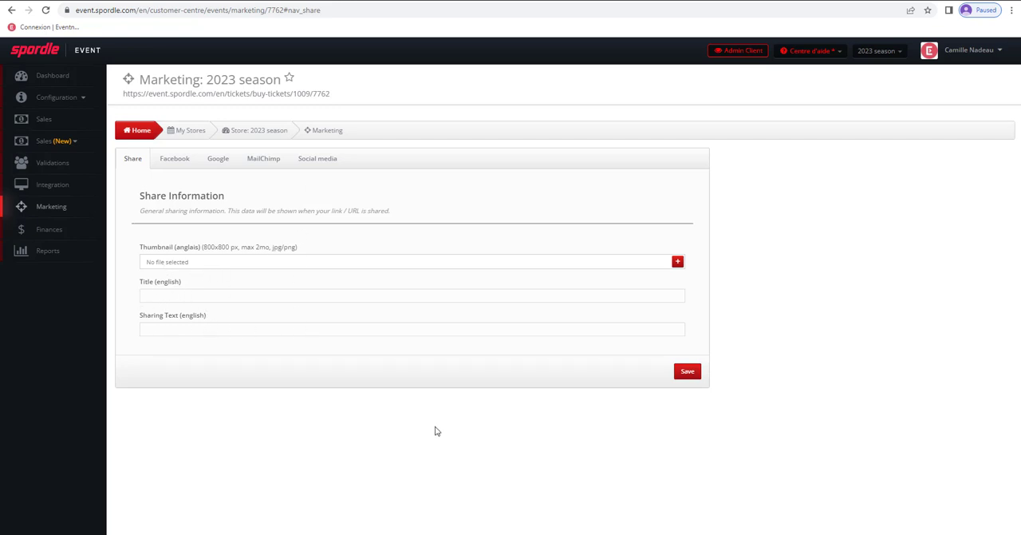
- Review the store's finances summary, including completed transfers, and examine its HTML account statement
click(48, 231)
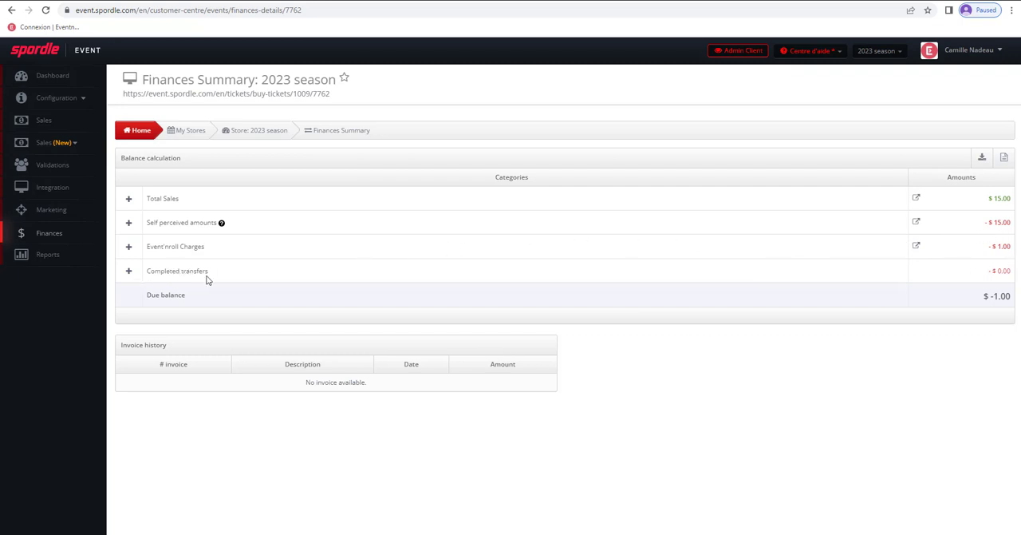
click(129, 273)
click(128, 274)
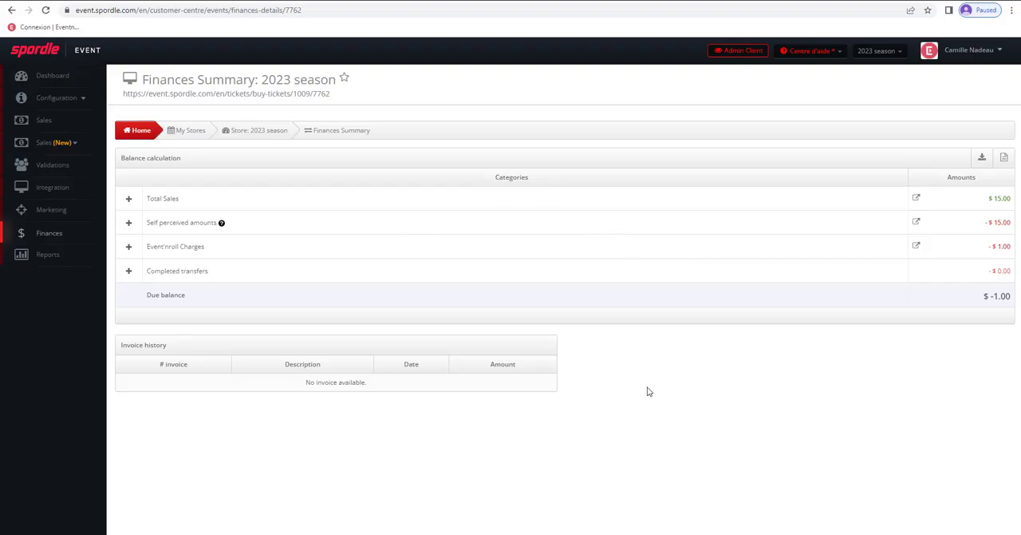
click(1005, 159)
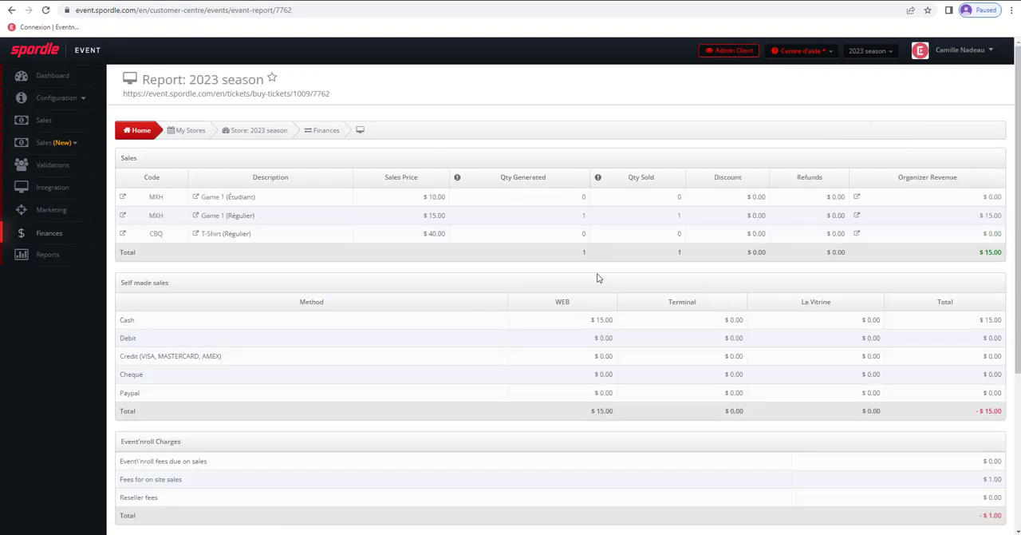
scroll(586, 282, down, 4)
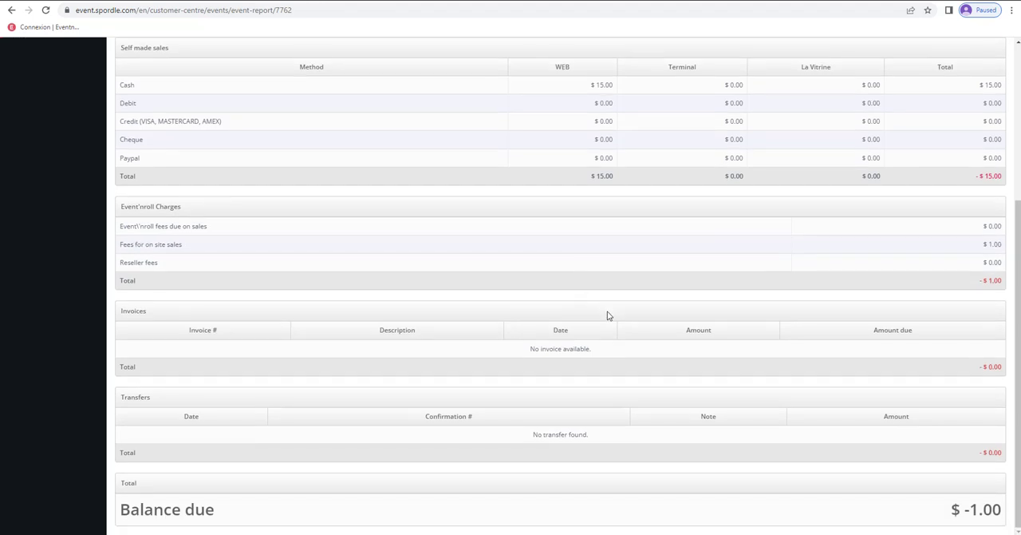
scroll(609, 316, up, 5)
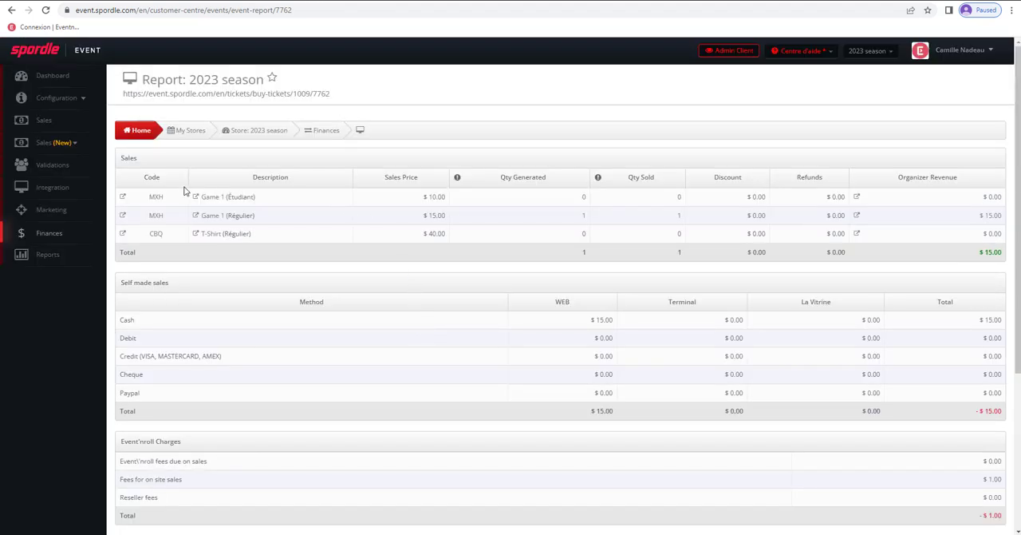
- Open the store's Custom Forms Report and examine its order information and participant columns
click(49, 261)
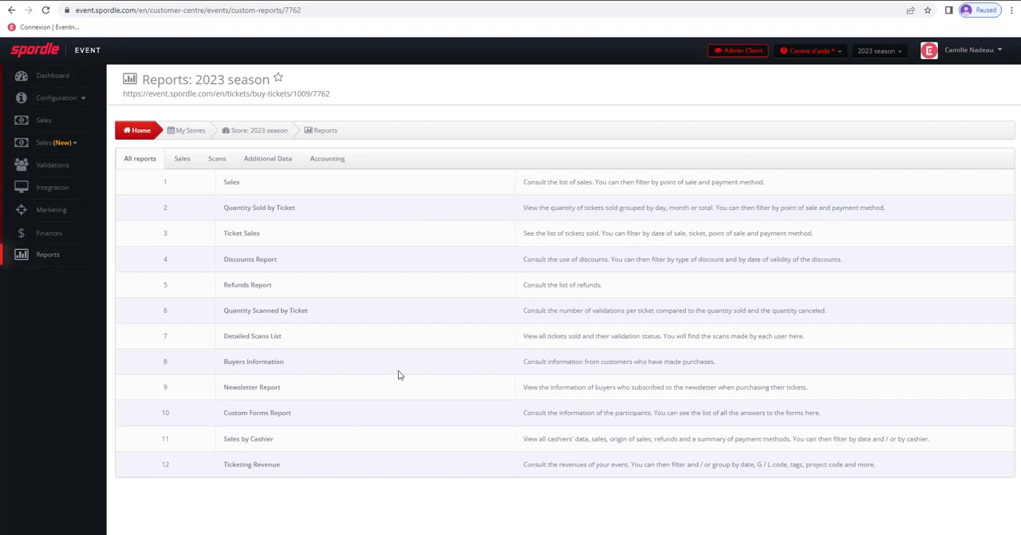
click(262, 412)
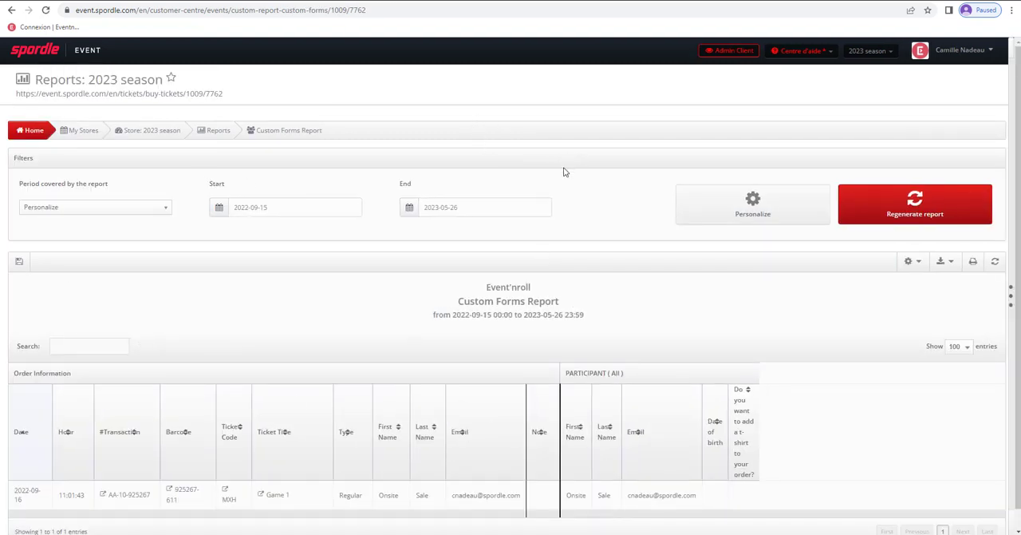
scroll(564, 180, down, 1)
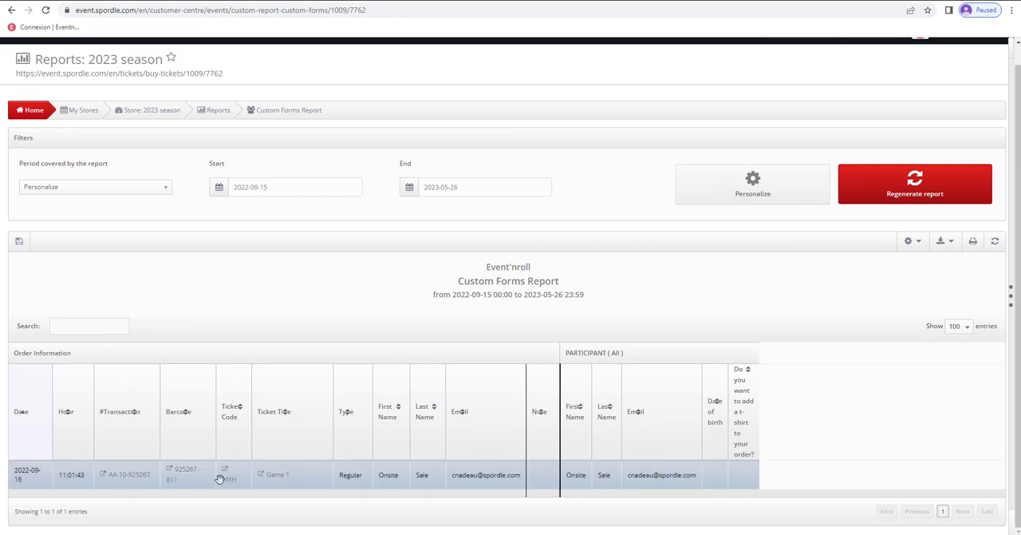
scroll(219, 478, up, 1)
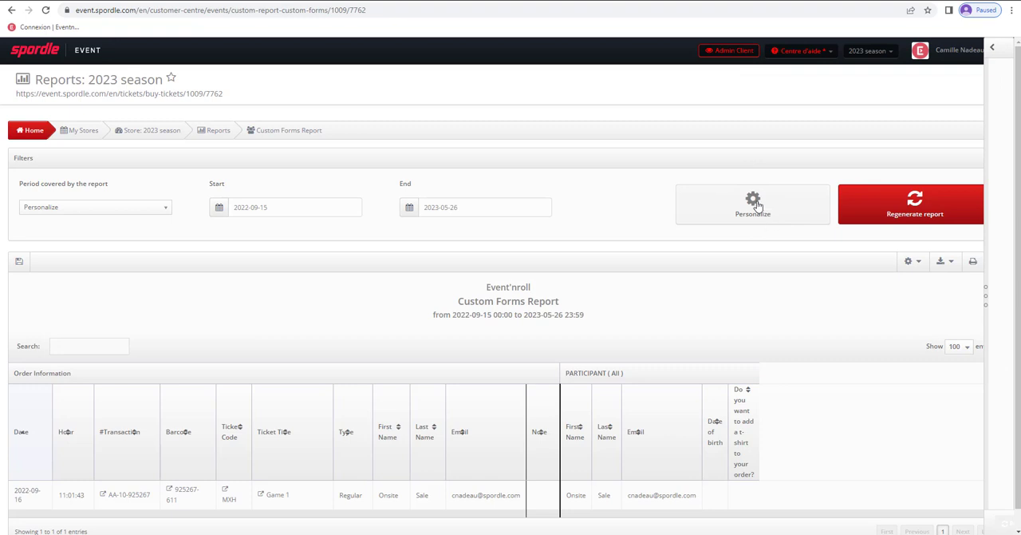
- Personalize the Custom Forms Report to cover Today and include only the MXH - Game 1 ticket
click(754, 206)
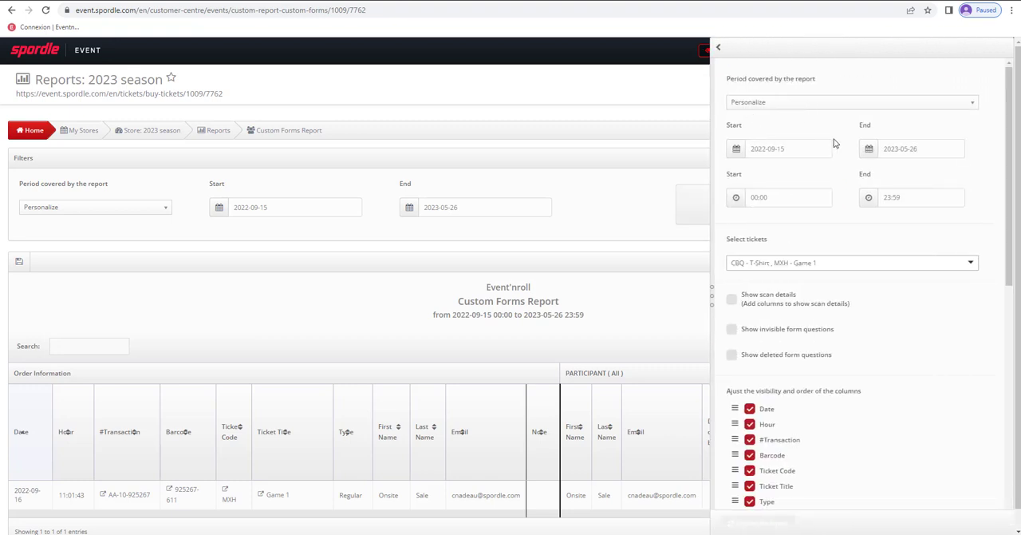
click(788, 104)
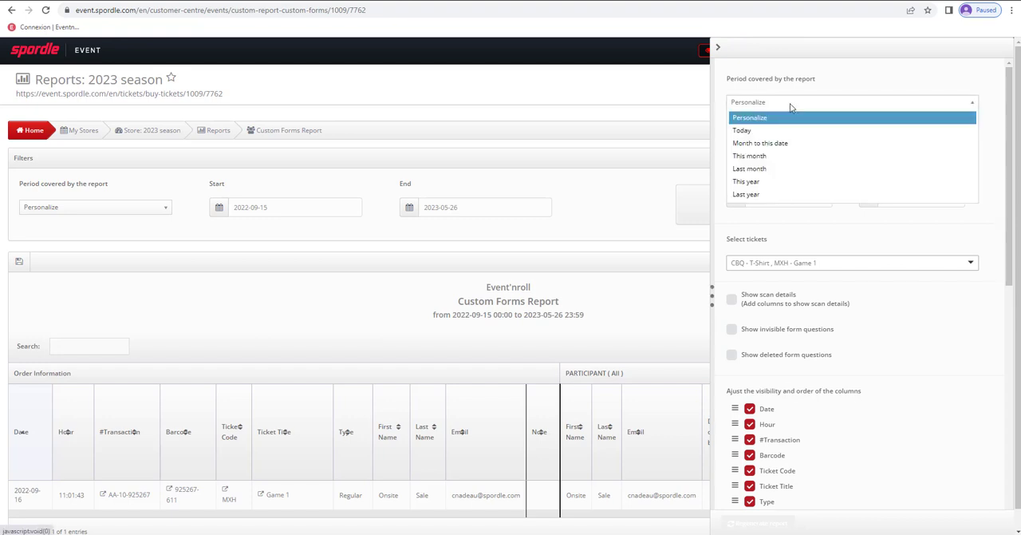
click(752, 132)
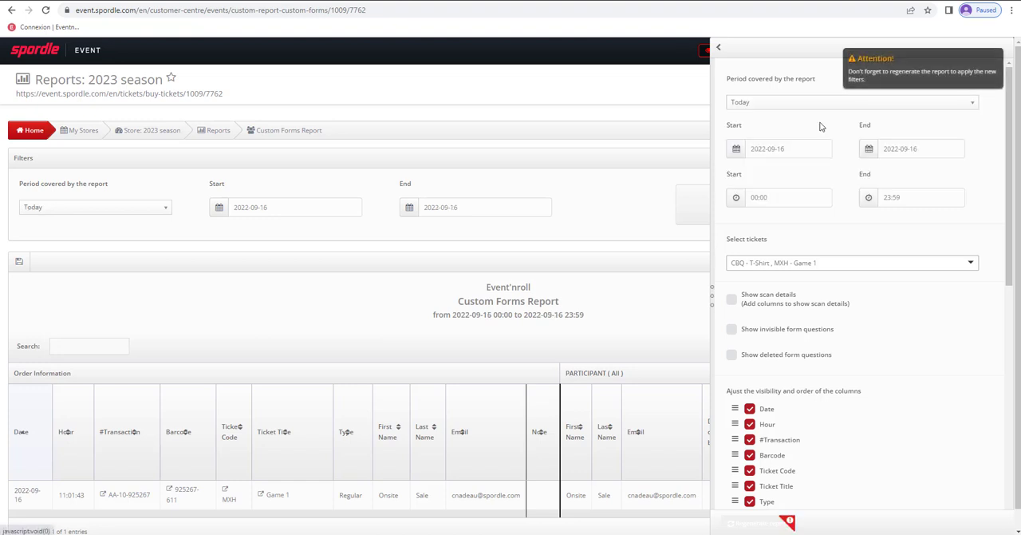
click(811, 263)
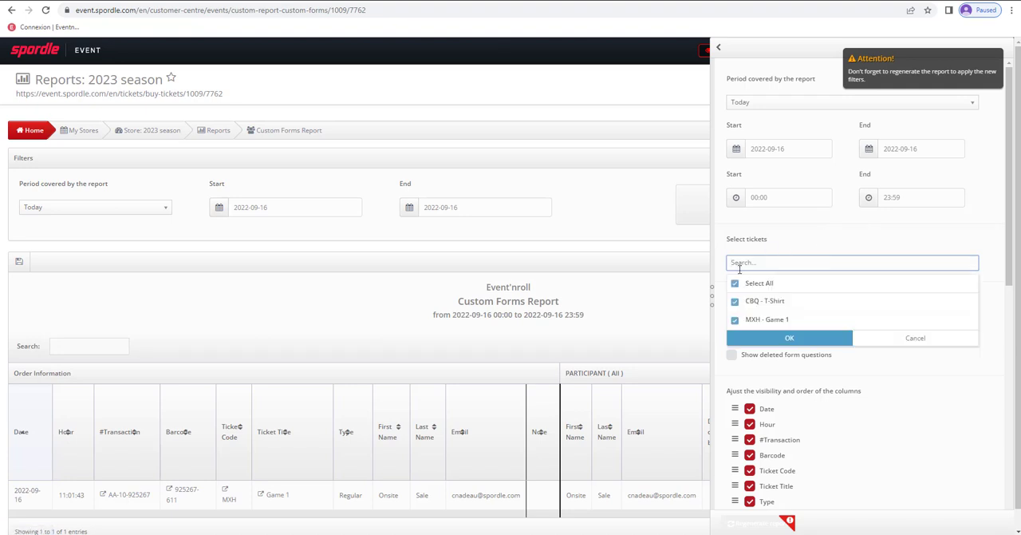
click(735, 283)
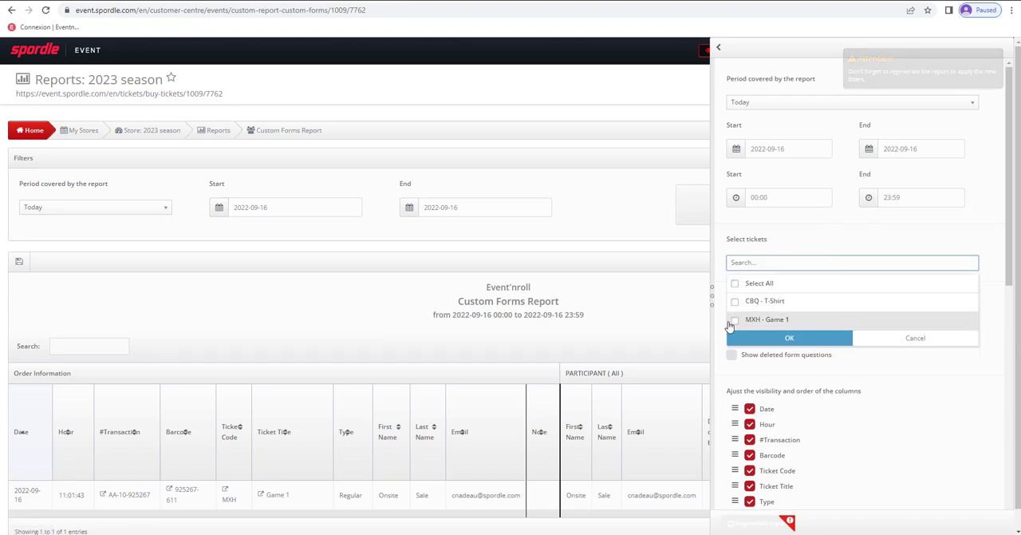
click(735, 320)
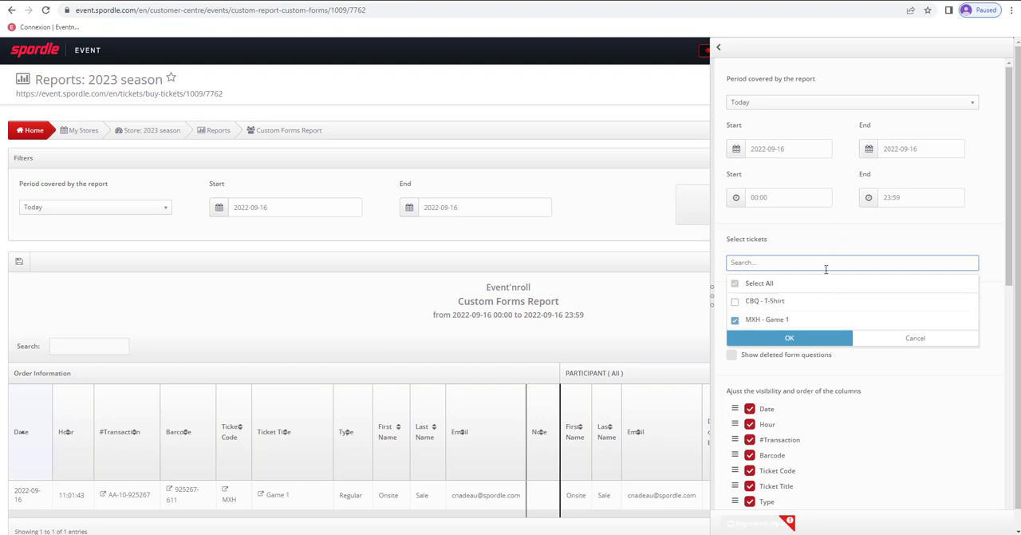
click(789, 339)
- Hide the Ticket Title and Ticket Code columns, show the Phone and Address columns, and regenerate the report
scroll(869, 330, down, 5)
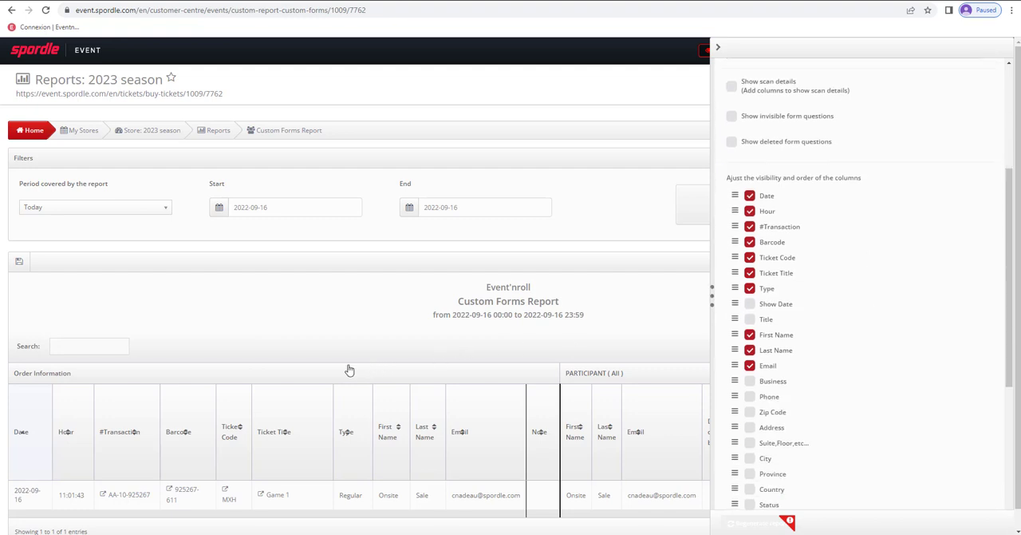
scroll(349, 369, down, 1)
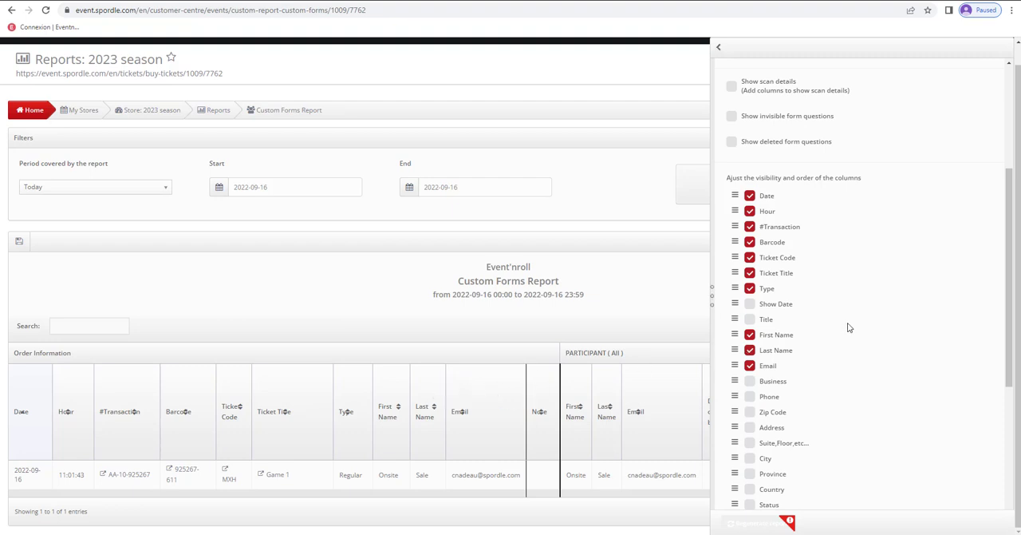
click(750, 273)
click(750, 257)
scroll(753, 276, down, 3)
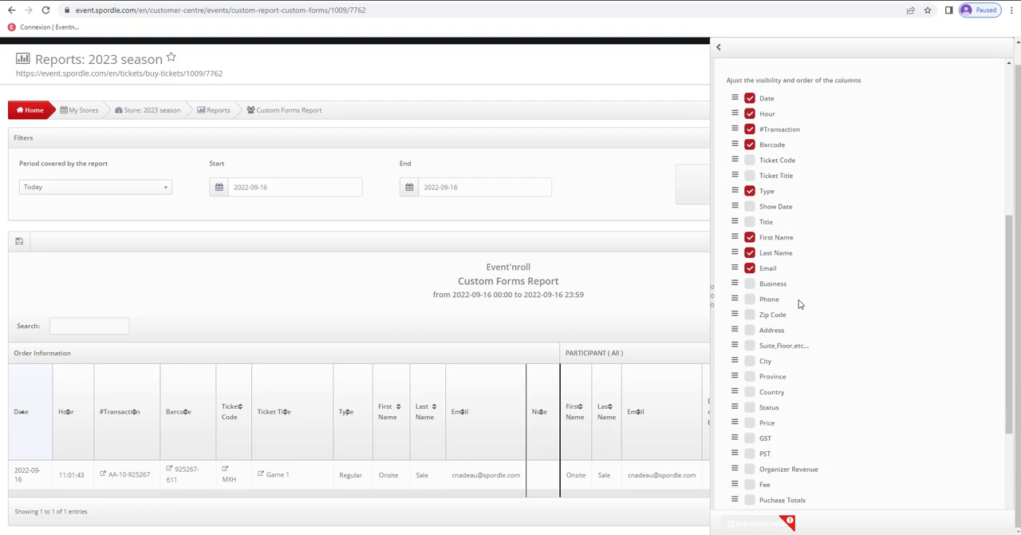
click(750, 290)
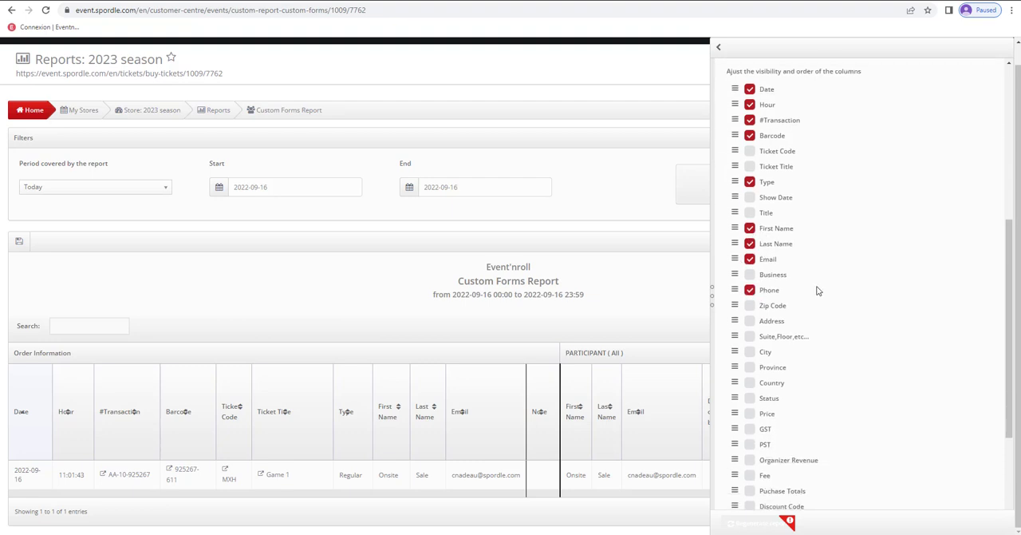
click(750, 321)
scroll(857, 308, down, 3)
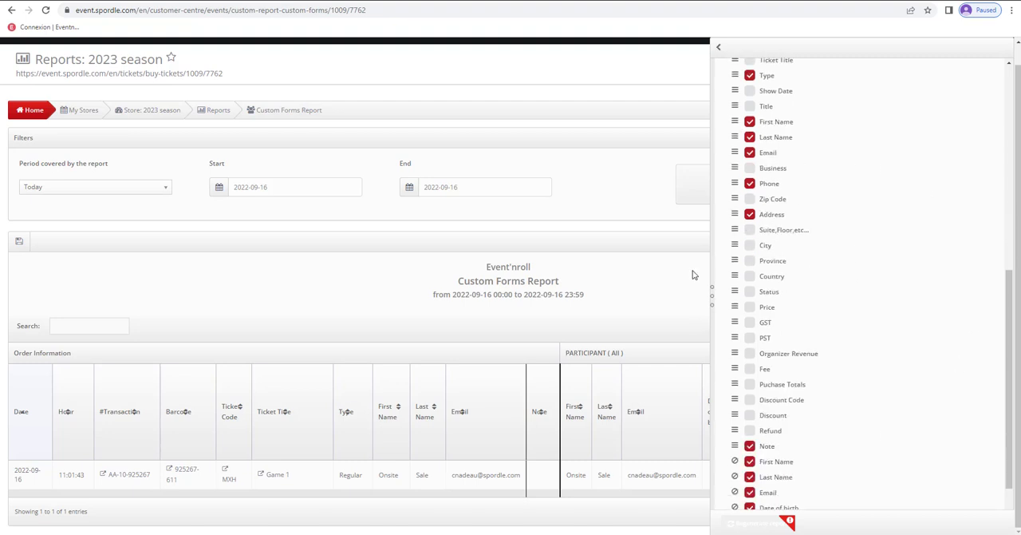
scroll(755, 347, down, 1)
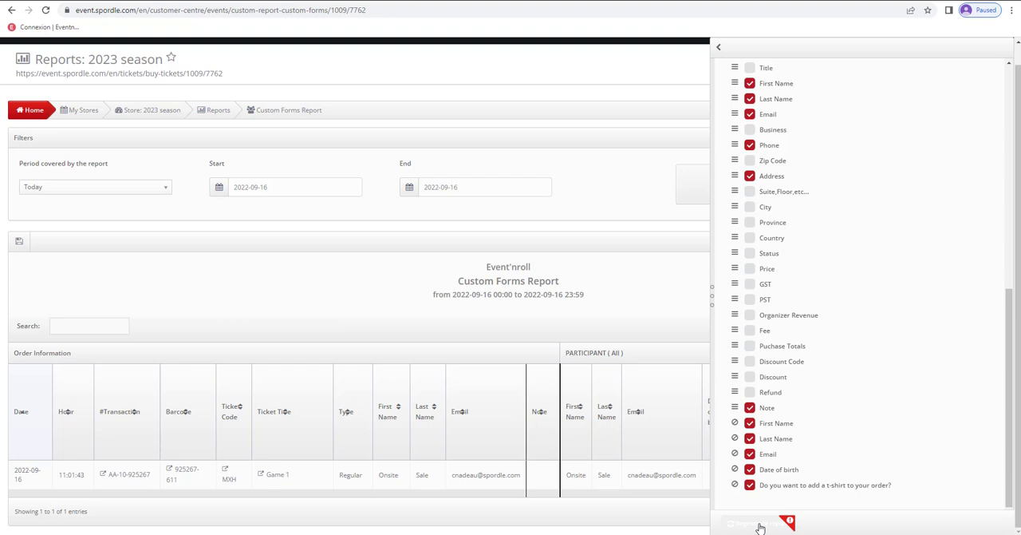
click(761, 528)
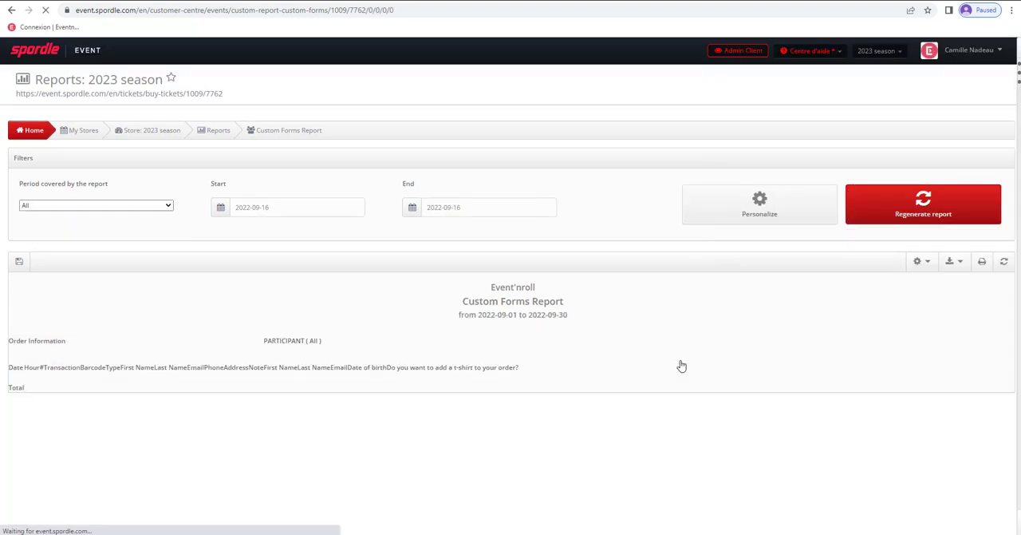
- Save the custom report with the title "List of Game 1 buyers"
scroll(685, 309, down, 1)
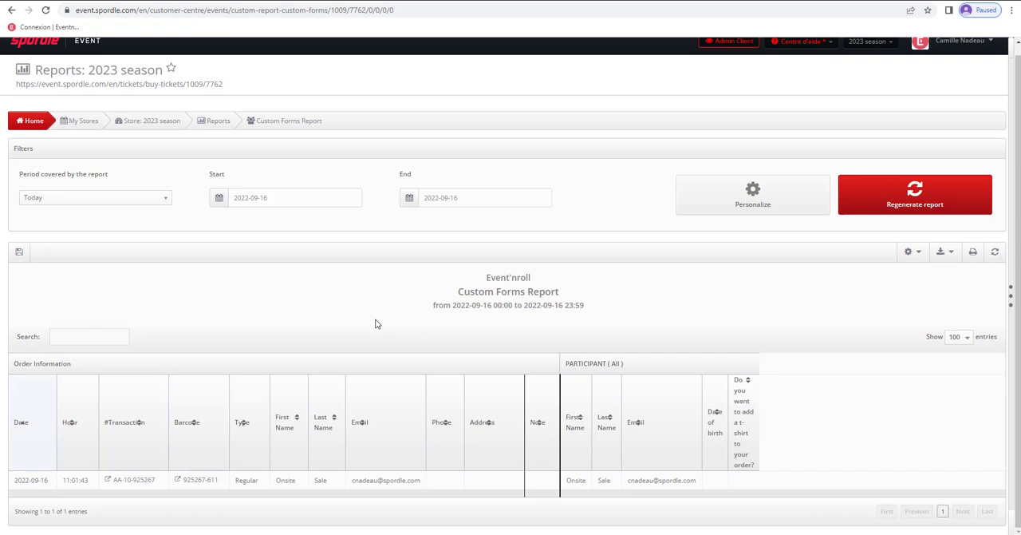
click(20, 253)
click(444, 149)
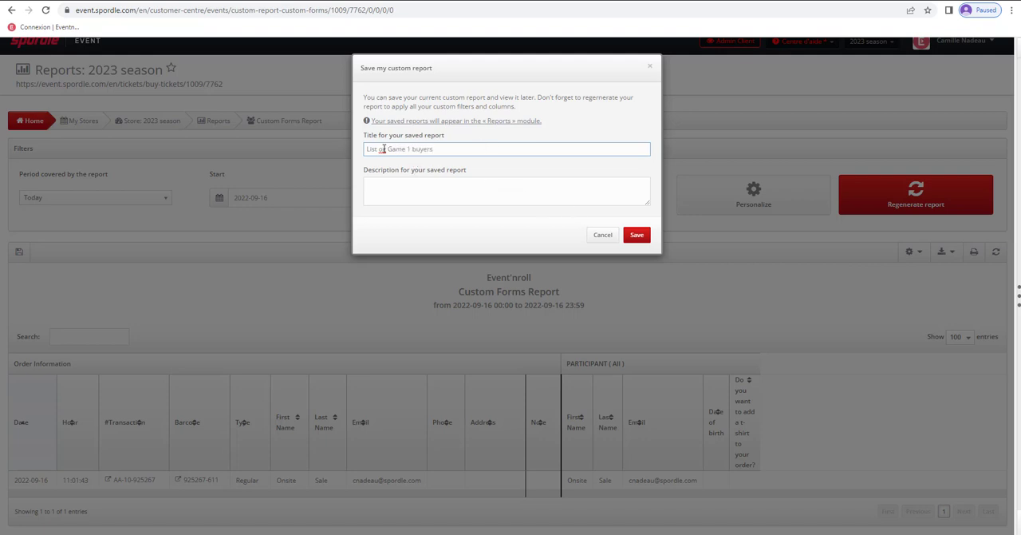
key(BackSpace)
text(f Game 1 buyers)
click(638, 234)
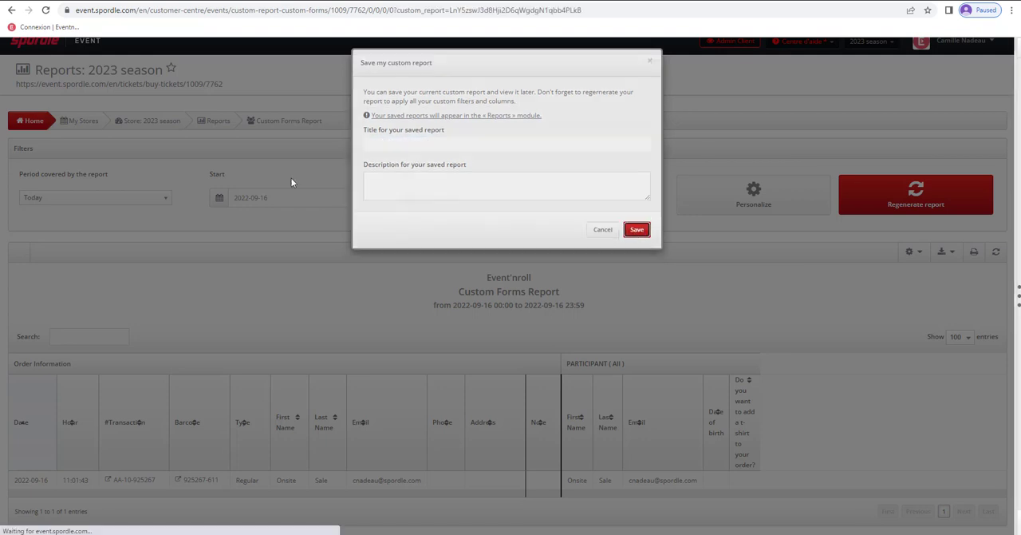
- Open the saved report "List of Game 1 buyers" from the custom reports and check its export formats
click(220, 132)
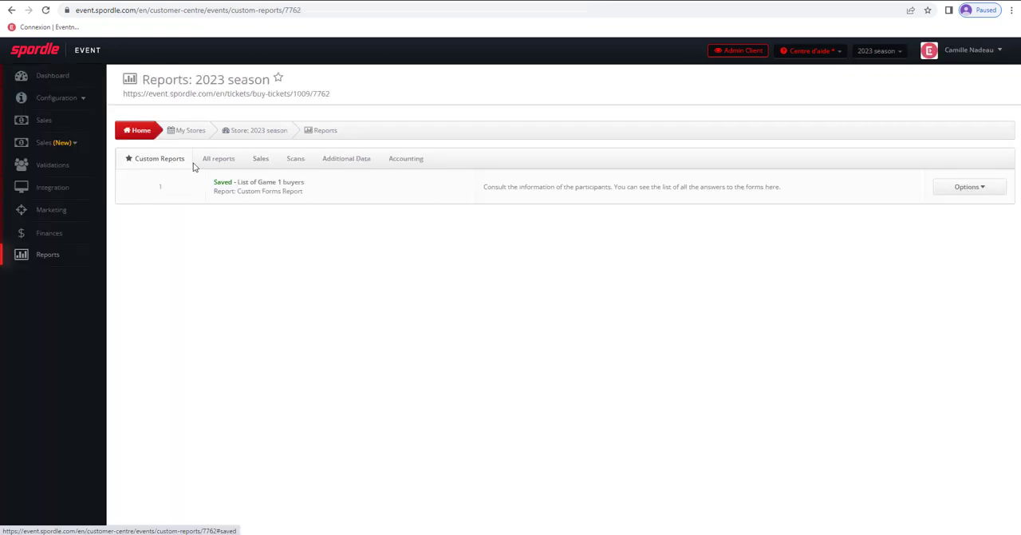
click(267, 190)
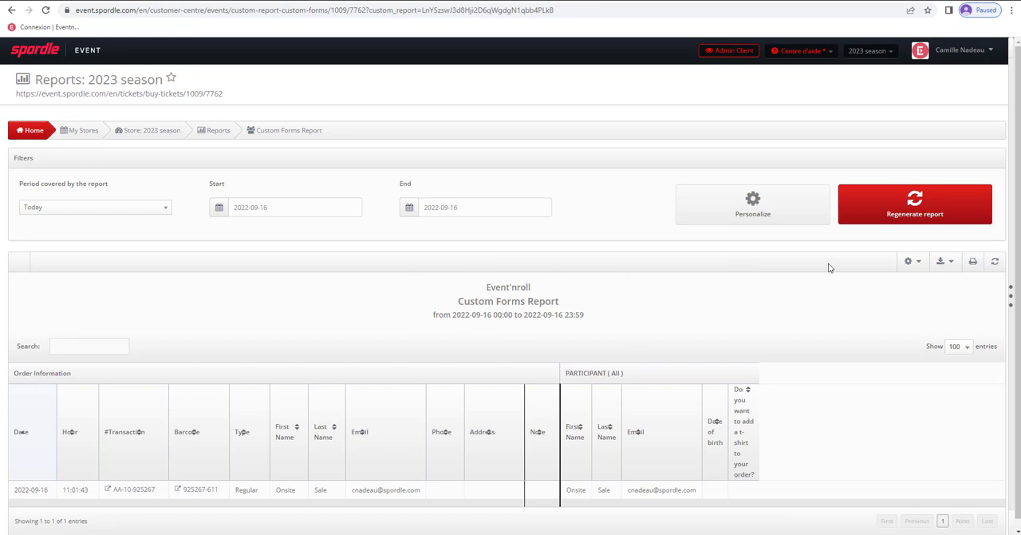
click(945, 262)
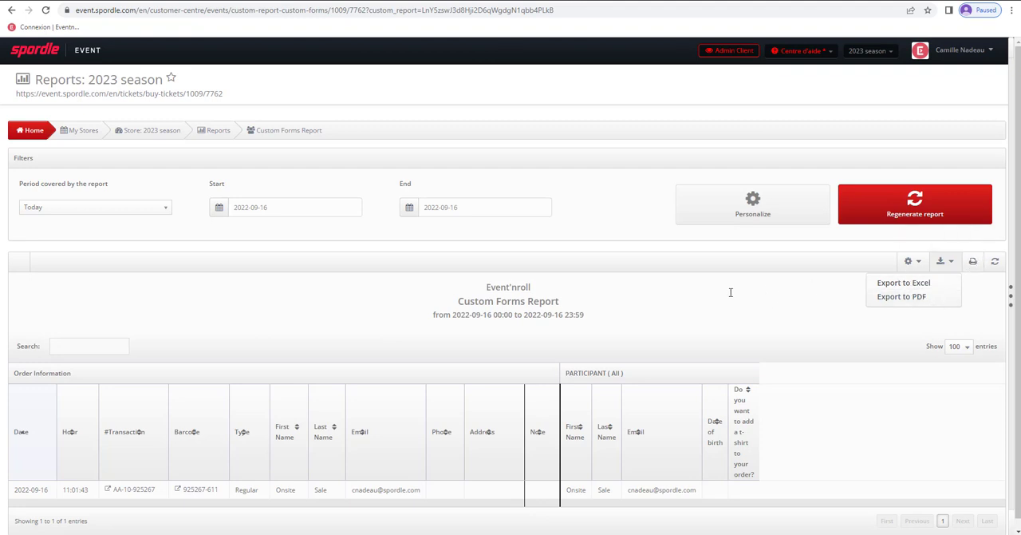
click(381, 264)
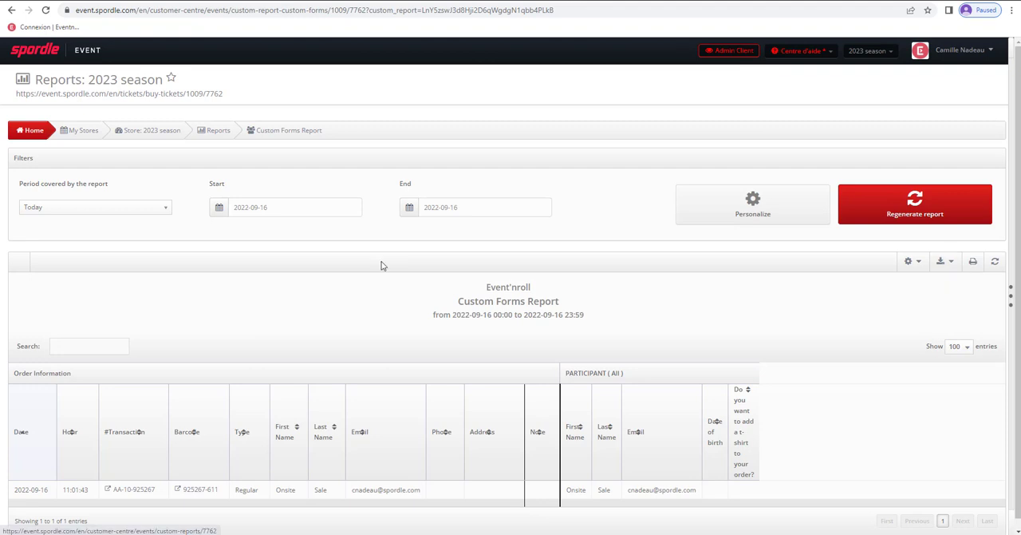
- Examine the Ticket Sales report's personalization filters and column choices, and return to the 2023 season store dashboard
click(221, 132)
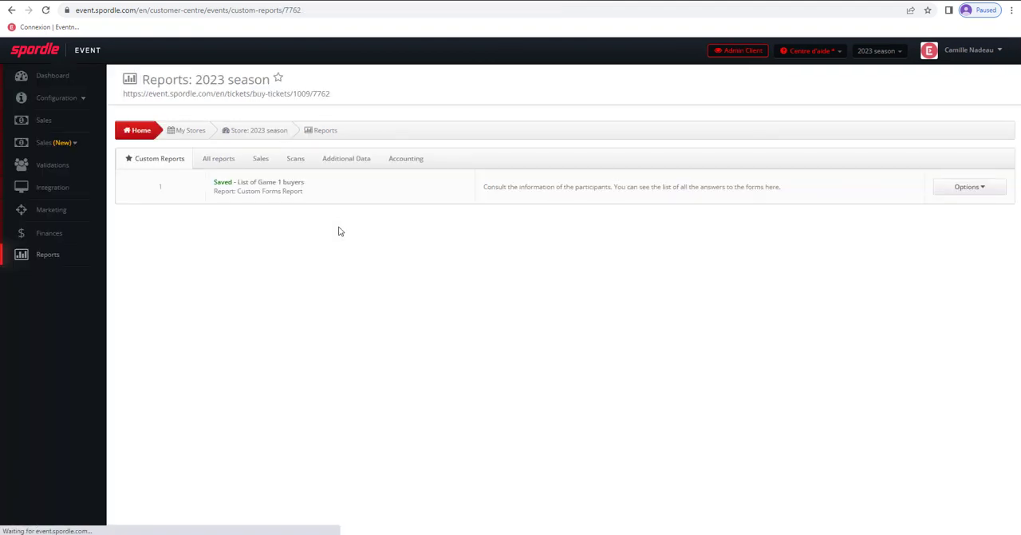
click(223, 162)
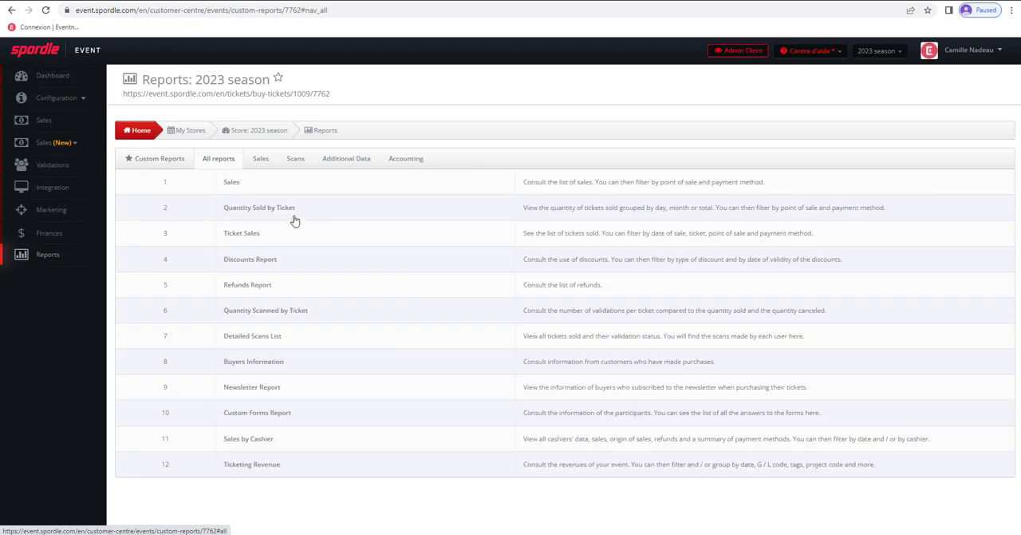
click(247, 233)
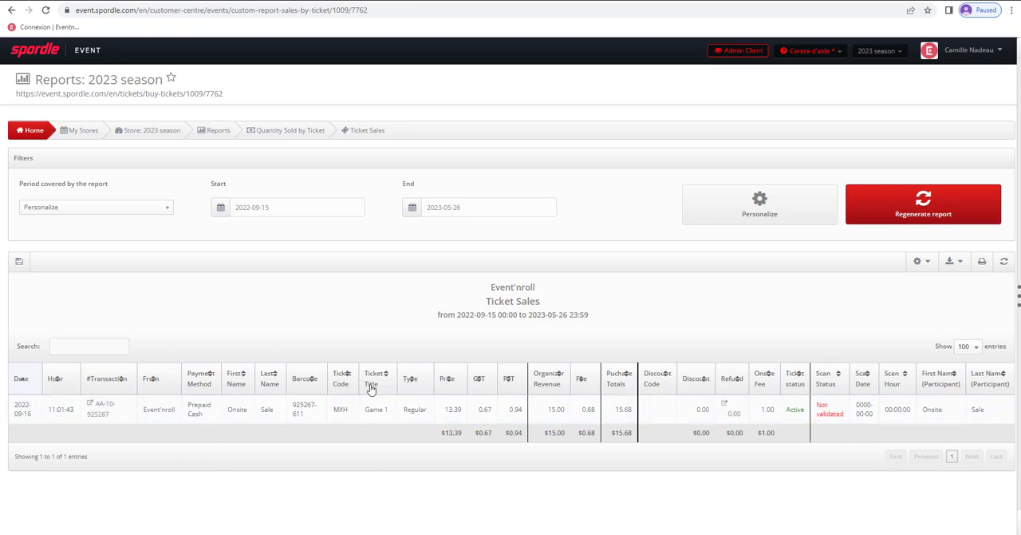
click(757, 216)
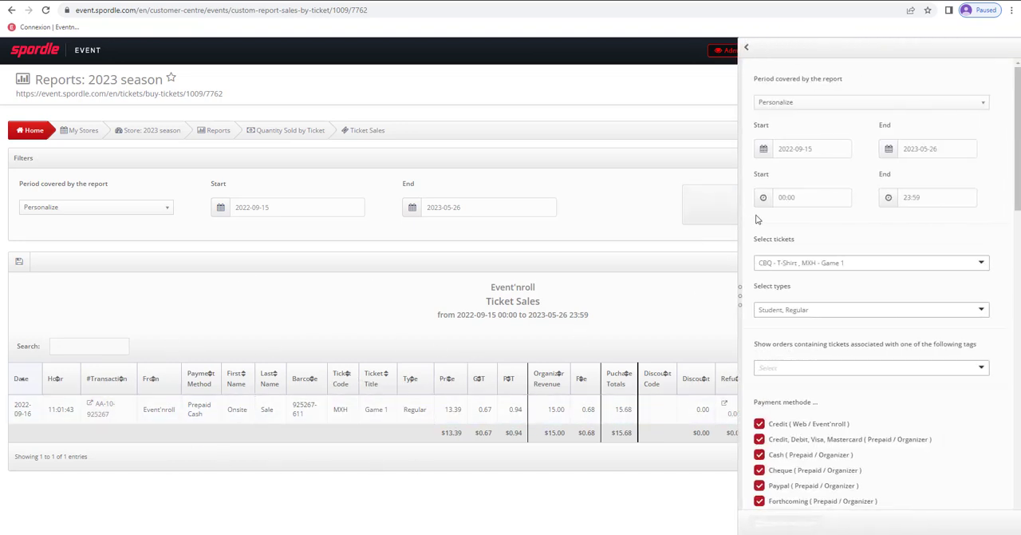
scroll(870, 321, down, 5)
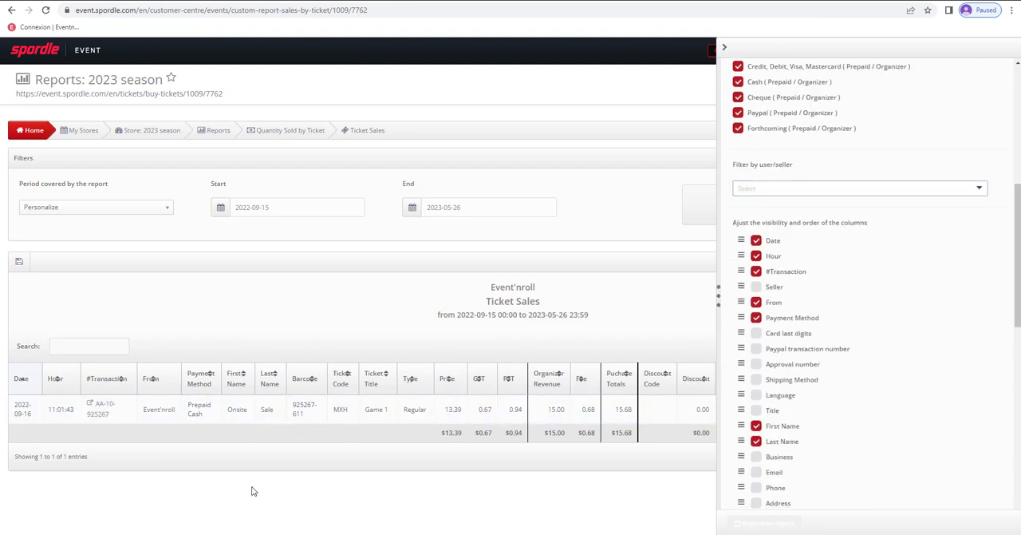
click(668, 303)
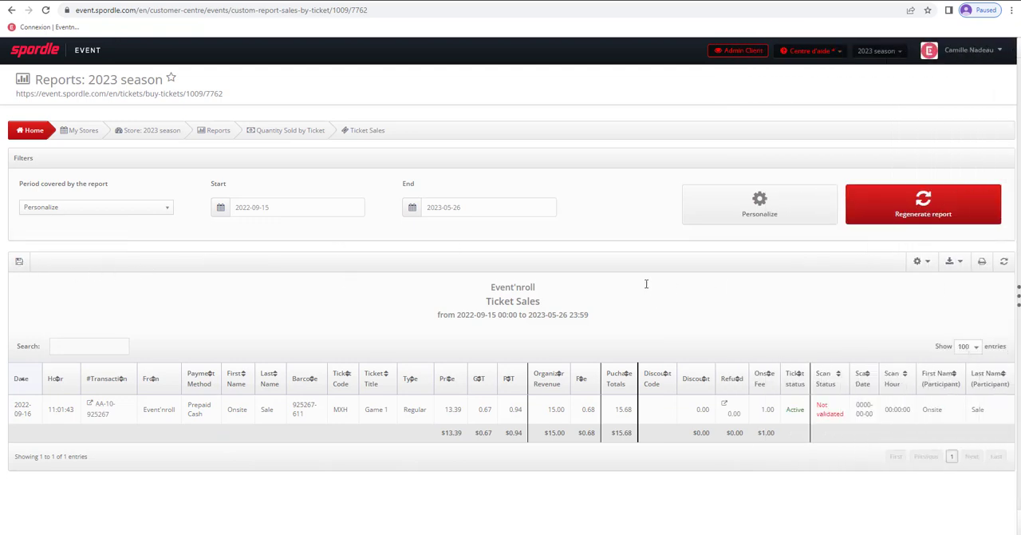
click(151, 130)
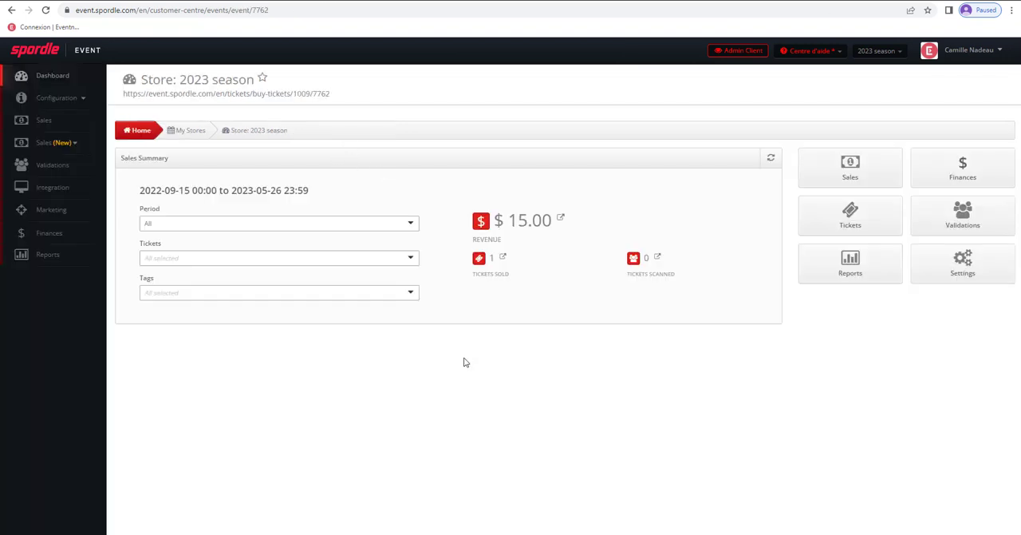